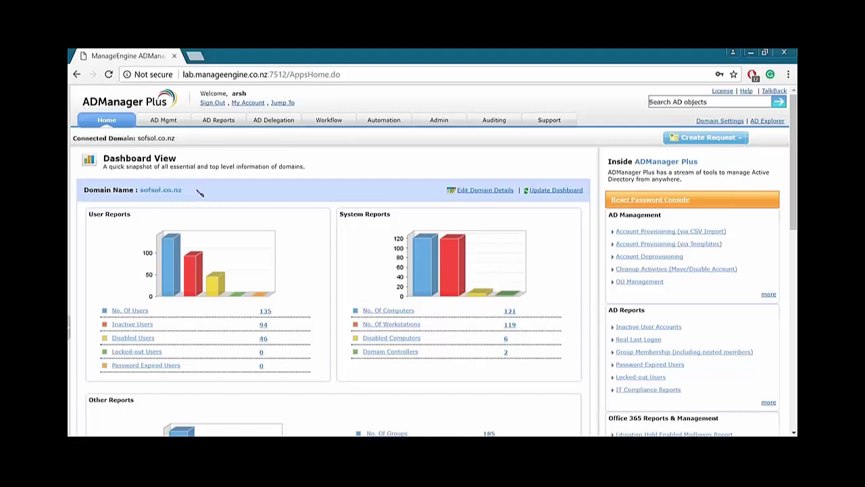
scroll(202, 189, down, 2)
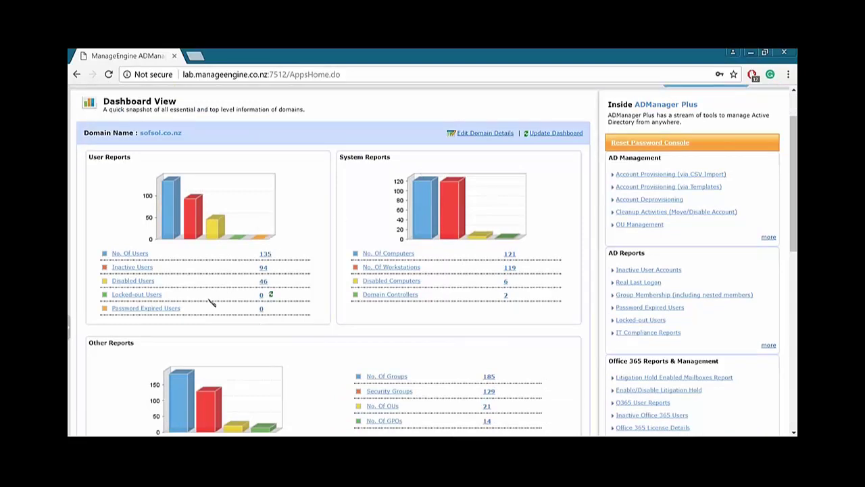
scroll(284, 318, down, 2)
scroll(310, 326, up, 4)
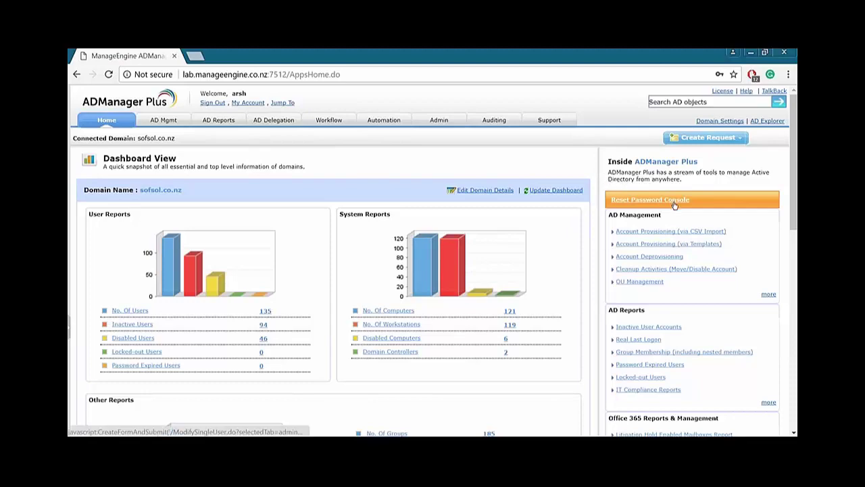
scroll(648, 196, down, 3)
scroll(731, 243, down, 2)
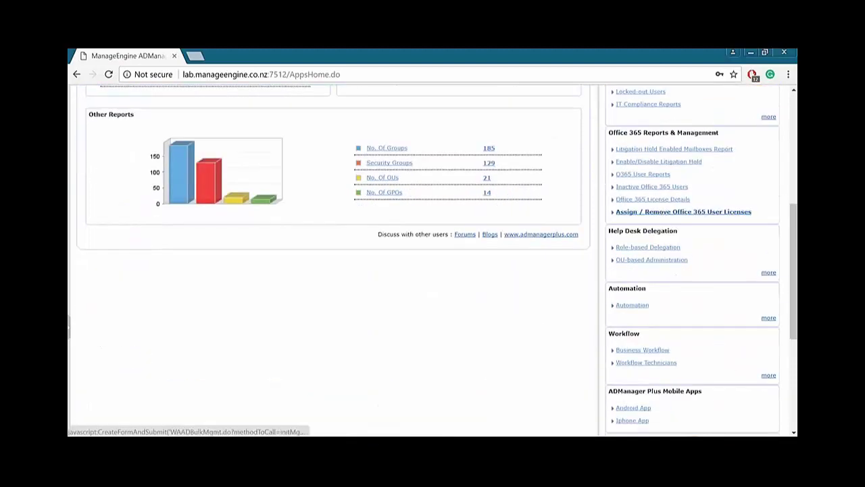
scroll(730, 243, up, 3)
scroll(730, 243, up, 3)
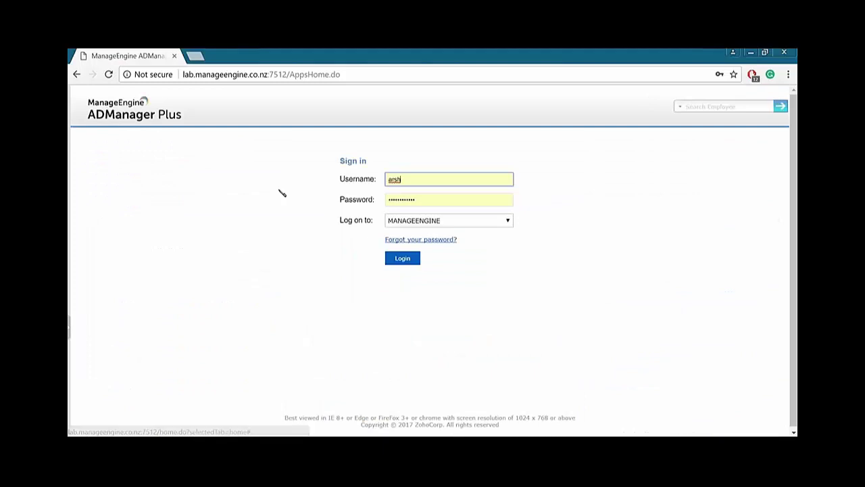
Sign in to ADManager Plus with SOFSOL selected as the logon domain.
click(422, 220)
click(419, 242)
click(405, 259)
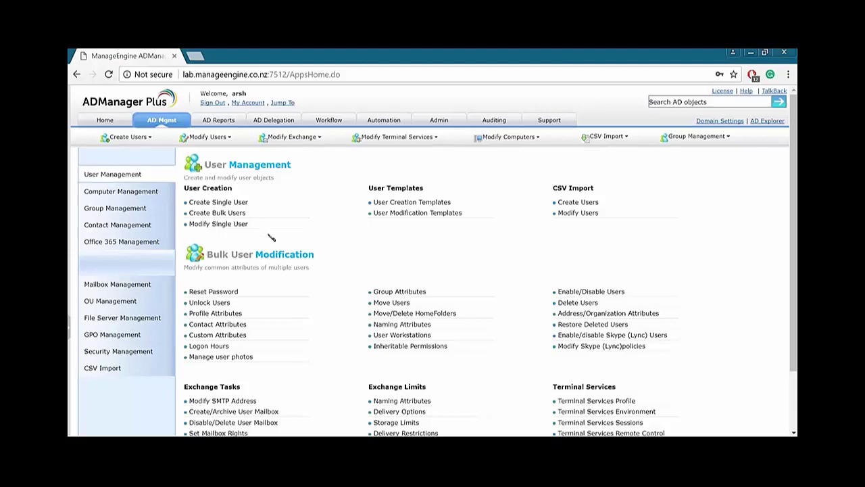
Browse the Computer, Group and Office 365 management tasks, then return to User Management.
scroll(331, 251, down, 2)
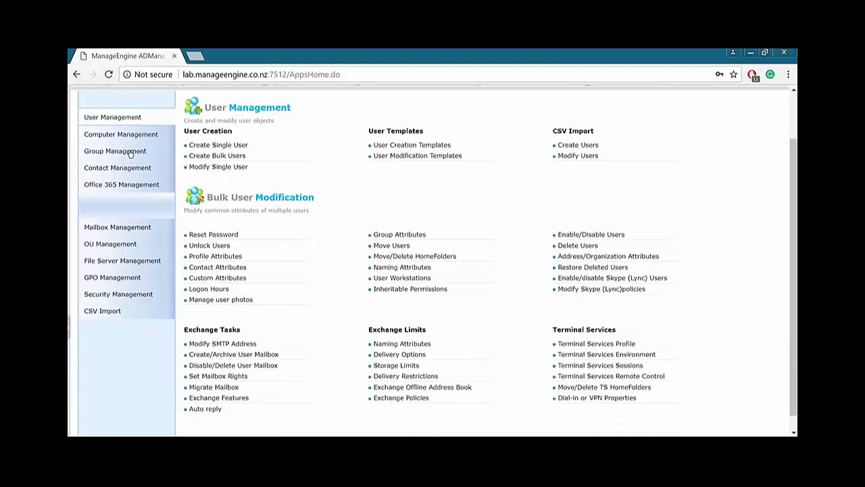
scroll(128, 162, up, 2)
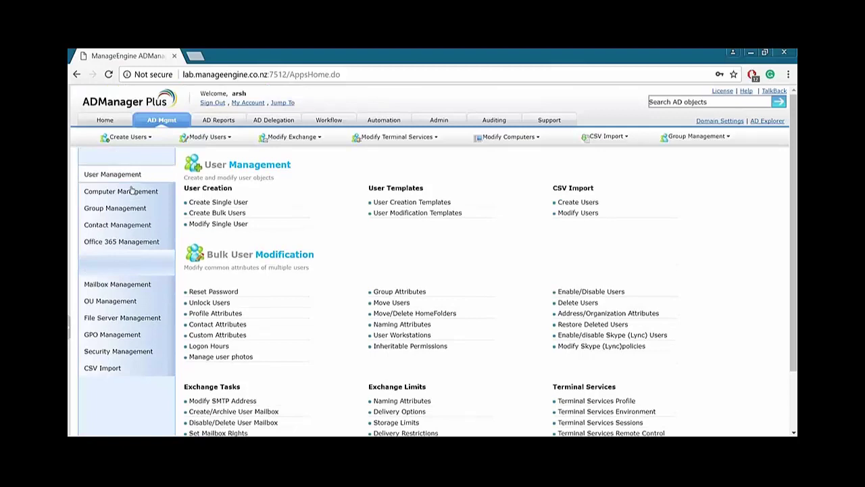
click(131, 191)
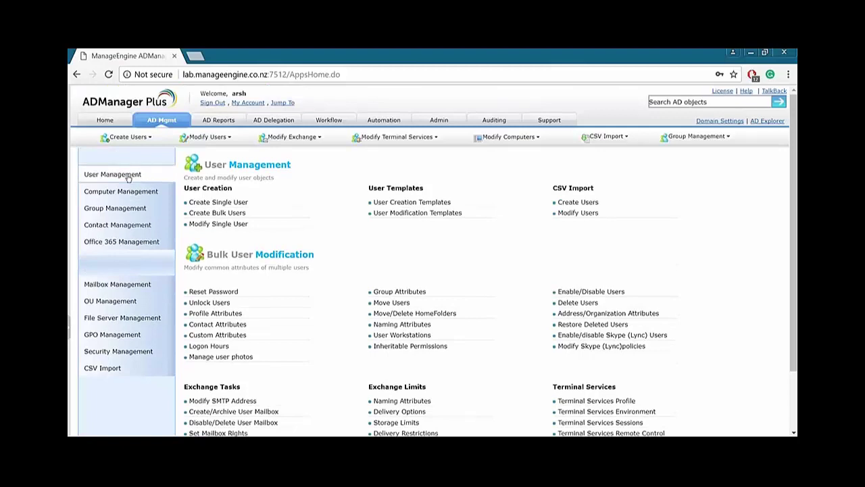
click(116, 209)
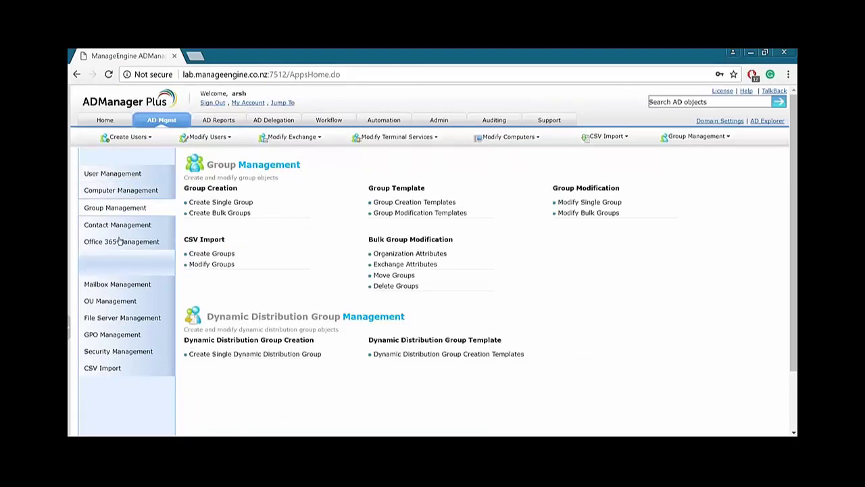
click(119, 241)
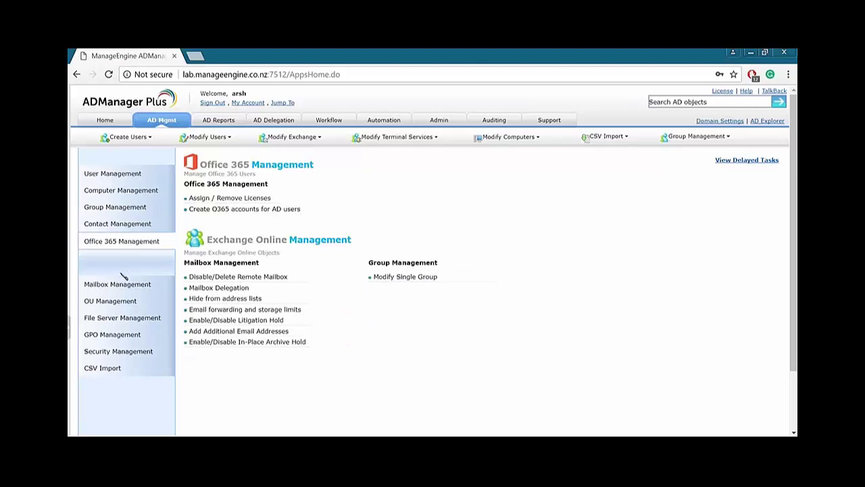
click(120, 177)
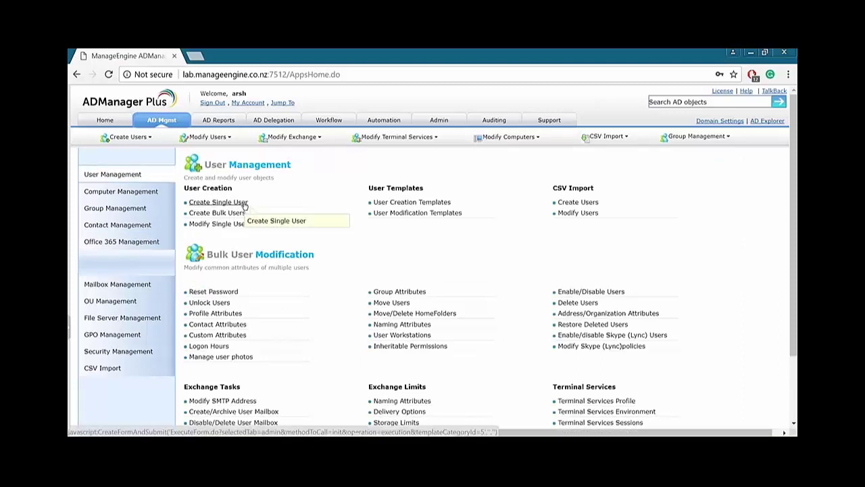
Open the Create Single User form and scroll through its fields.
click(245, 204)
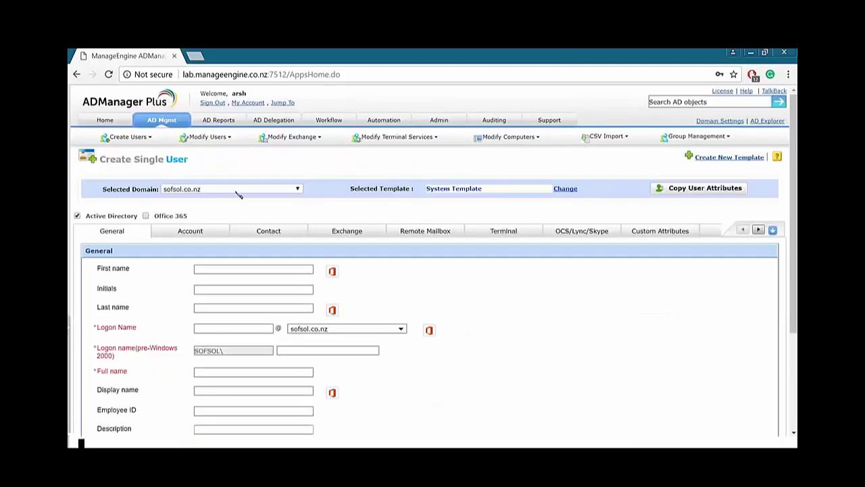
scroll(498, 217, down, 2)
scroll(501, 219, down, 1)
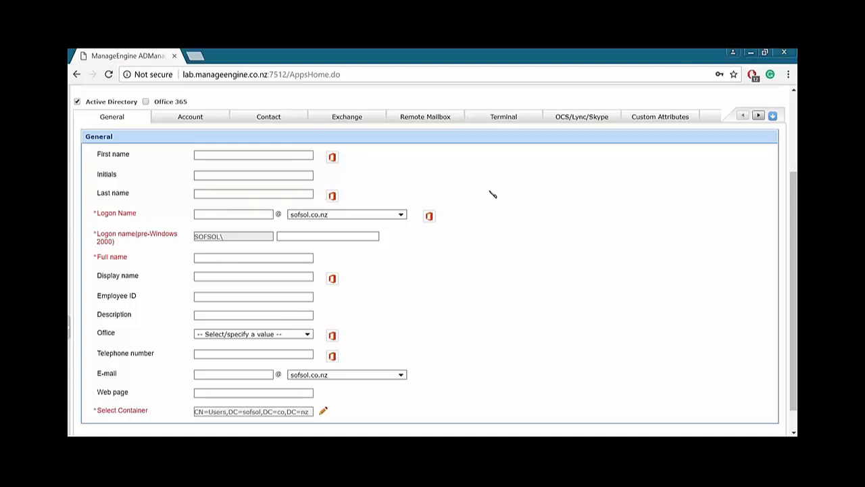
scroll(493, 194, up, 1)
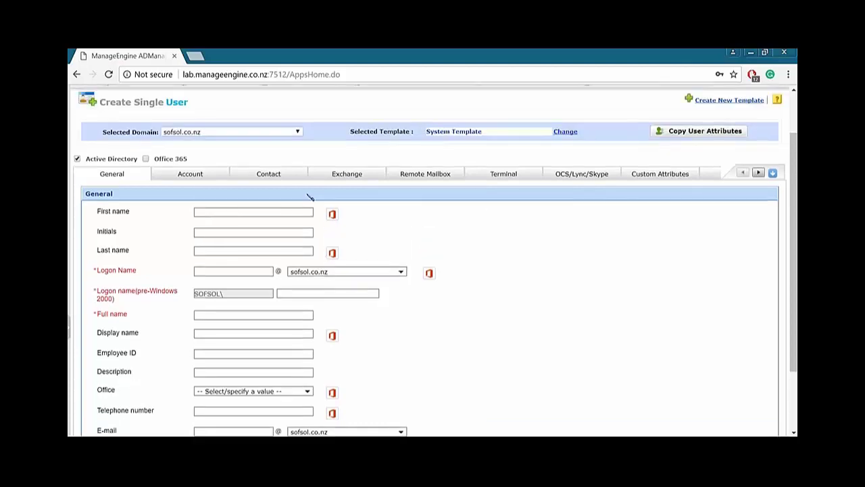
Keep sofsol.co.nz as the domain and System Template as the user template.
click(221, 134)
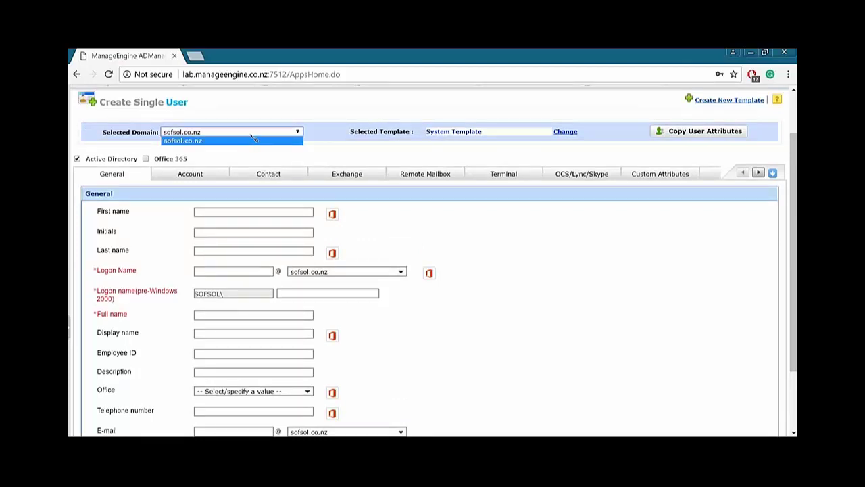
click(254, 140)
click(575, 133)
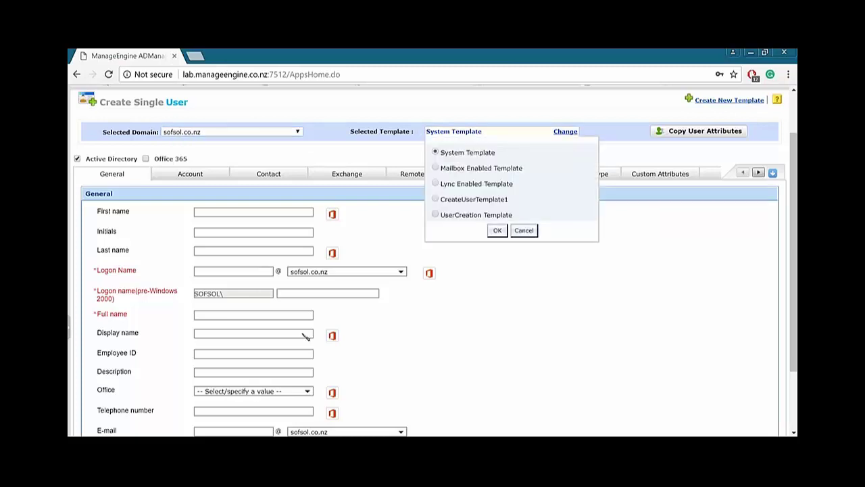
click(621, 242)
scroll(689, 242, up, 2)
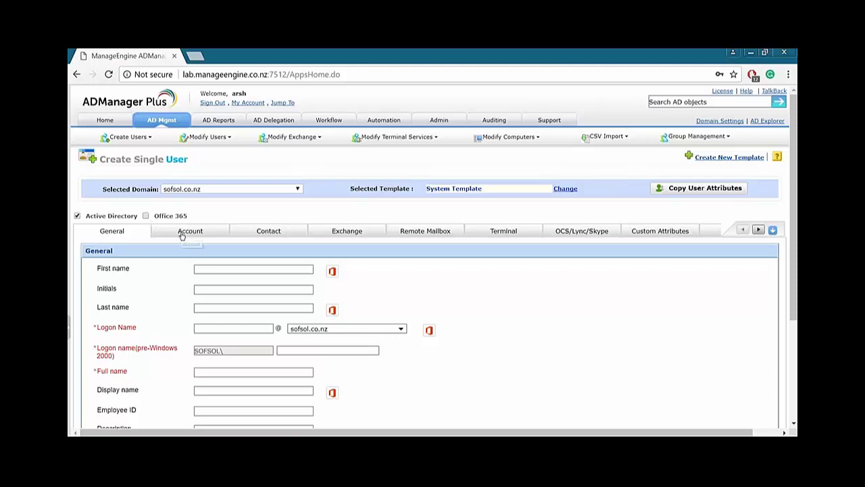
Open the Account settings and try the password options, leaving them unchanged.
scroll(250, 224, down, 3)
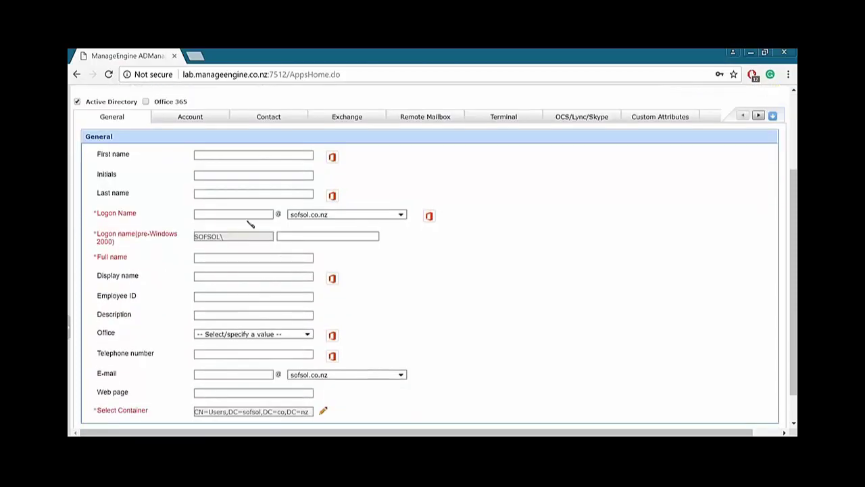
click(192, 118)
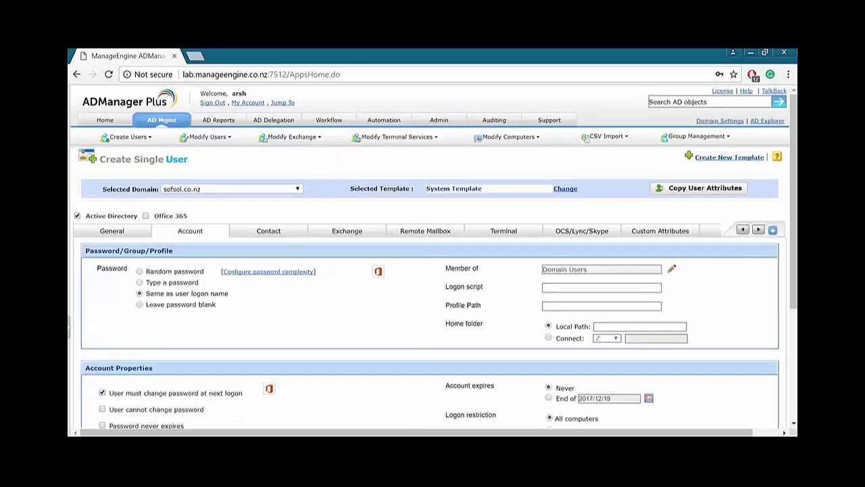
scroll(248, 178, down, 5)
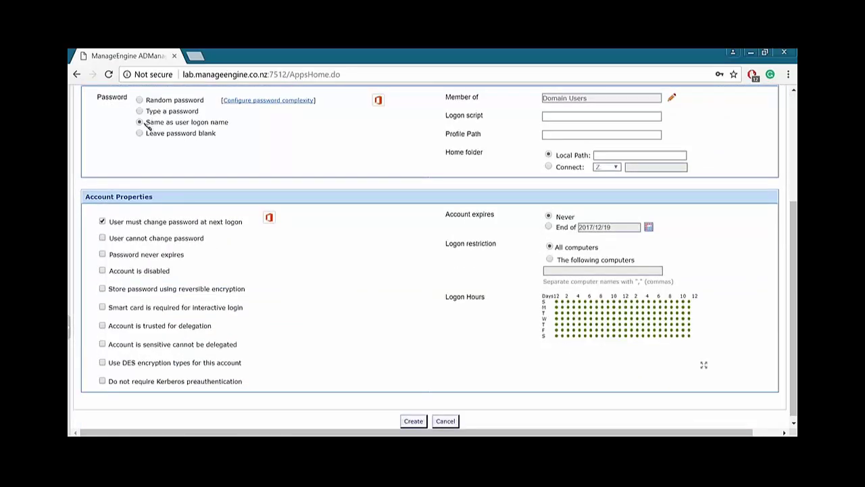
click(102, 238)
click(103, 254)
click(102, 238)
click(103, 254)
scroll(452, 272, up, 1)
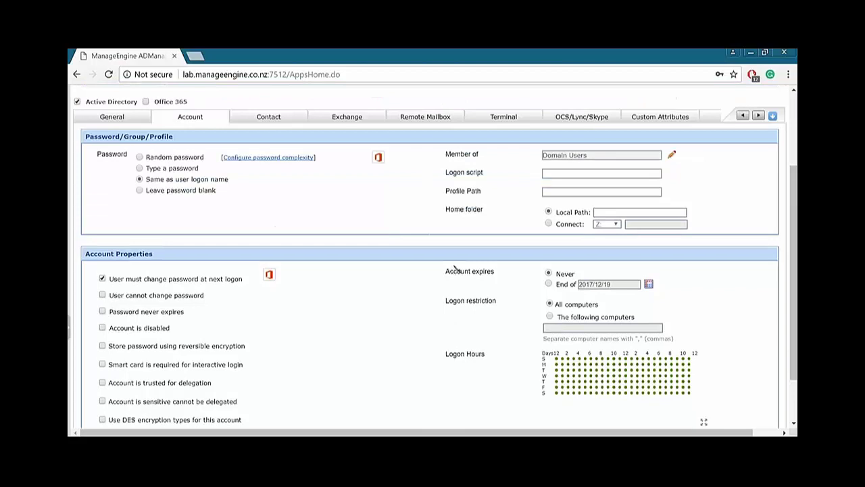
Mark Monday logon hours from about 06:00 to 10:30 as Denied.
scroll(503, 319, down, 1)
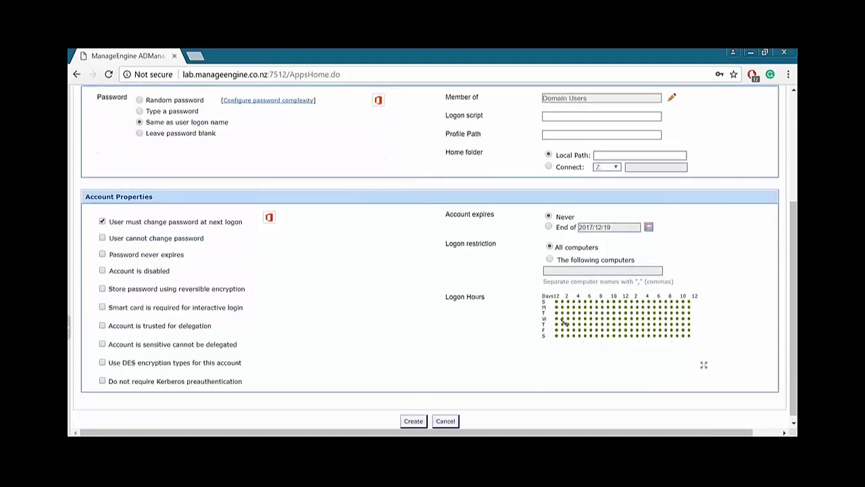
scroll(406, 311, down, 2)
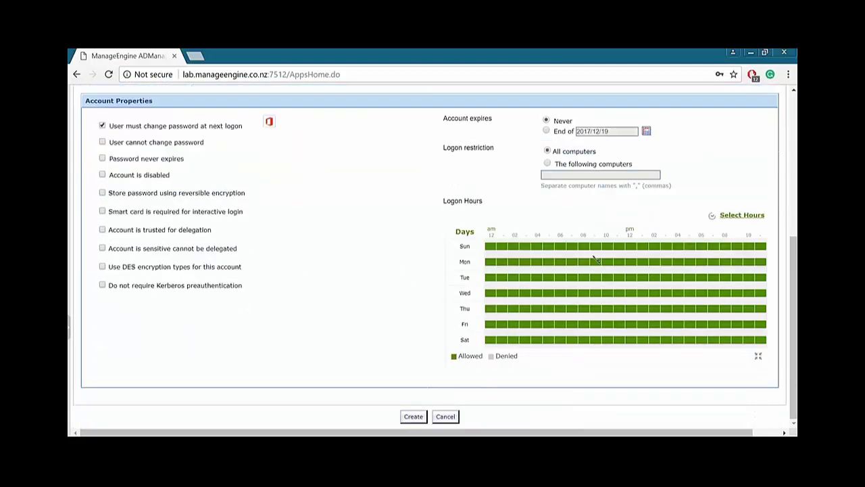
drag(553, 268, 612, 267)
scroll(339, 298, up, 1)
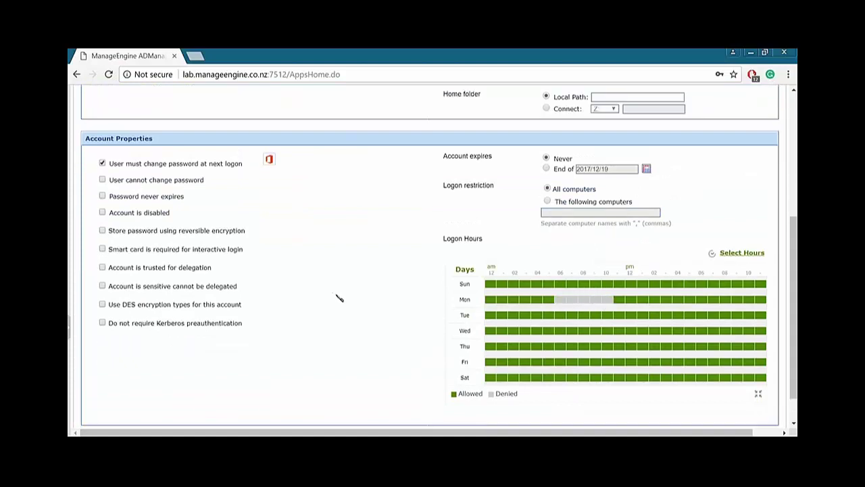
scroll(339, 298, up, 5)
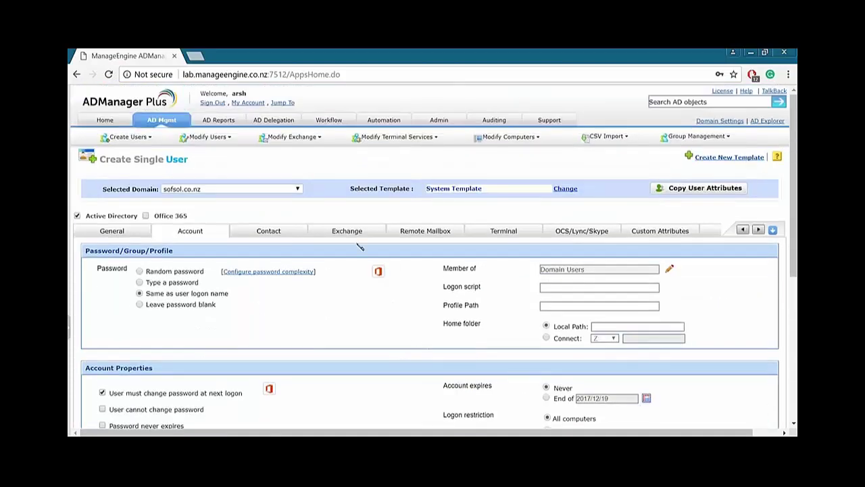
Try a mailbox-enabled user on the SOFSOL Exchange Administrative Group server with an Automatic store.
click(355, 232)
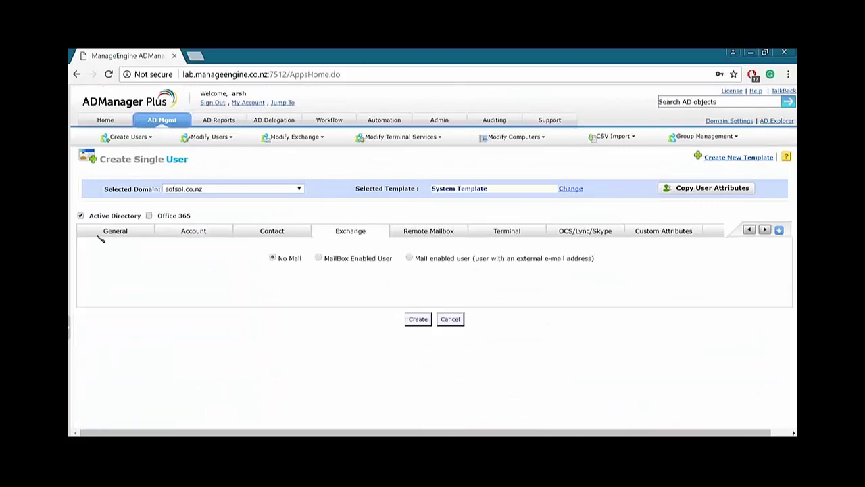
click(319, 259)
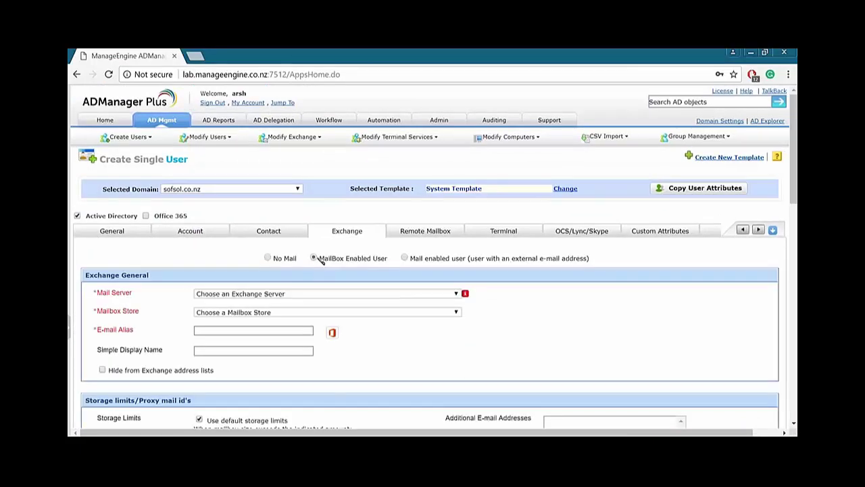
click(421, 295)
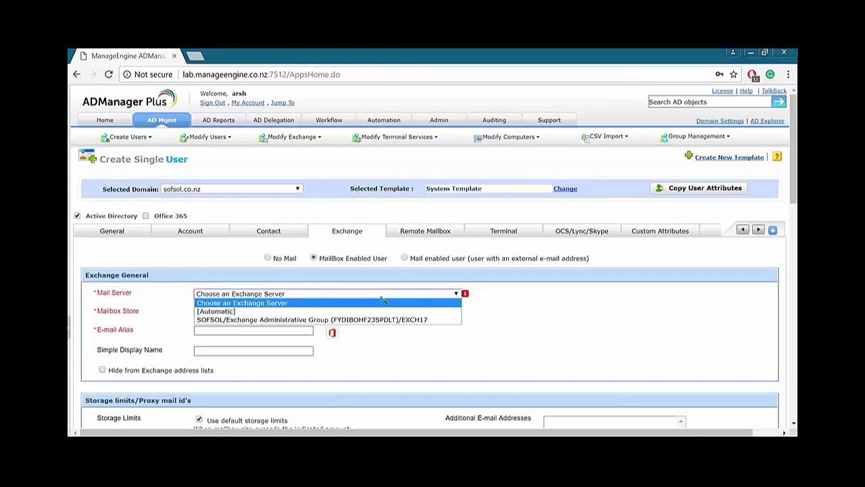
click(320, 320)
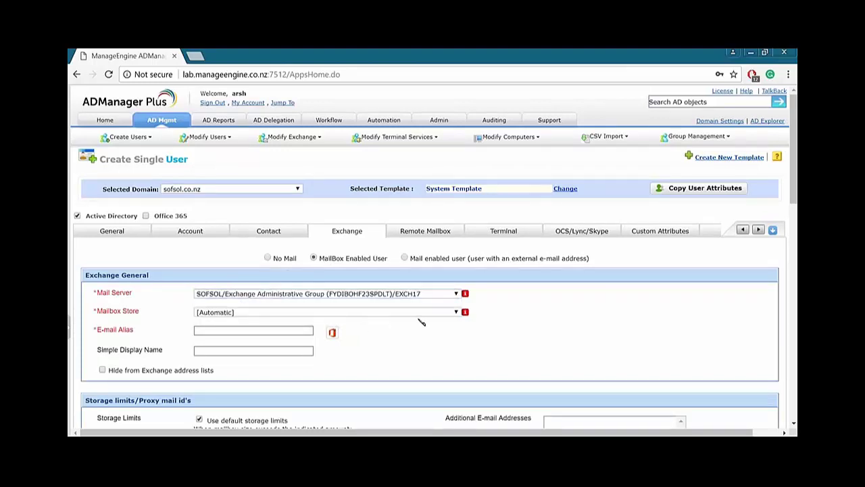
click(365, 313)
click(361, 321)
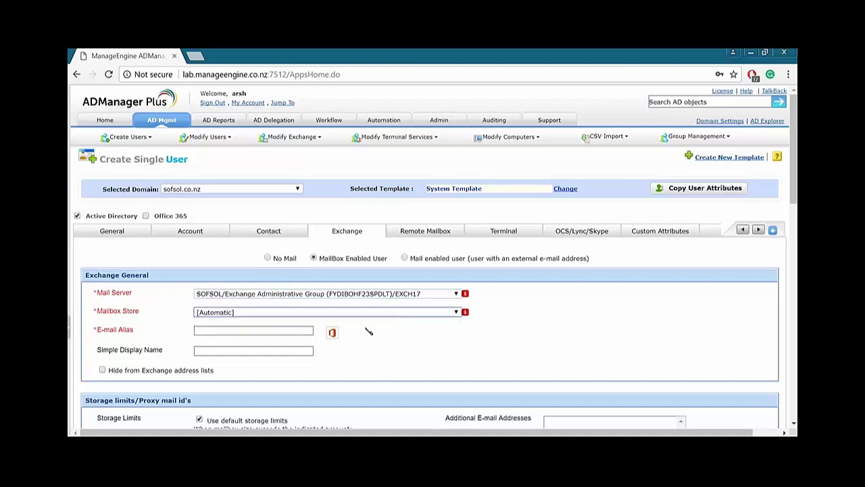
scroll(351, 340, down, 5)
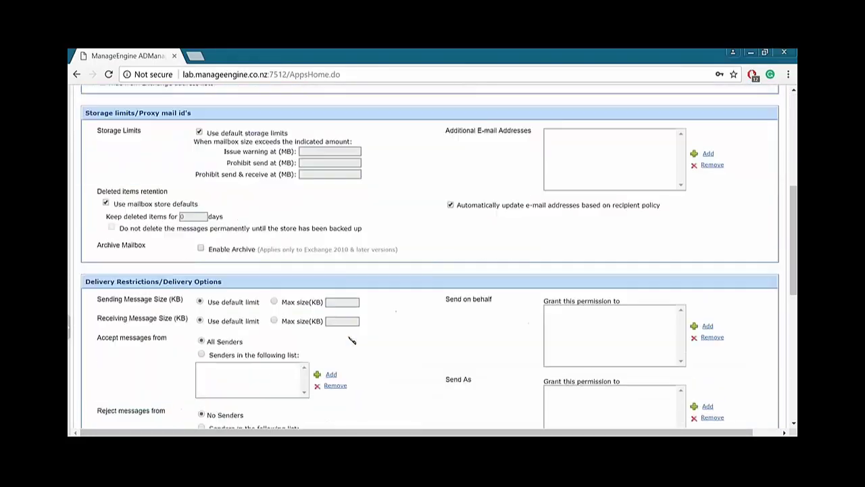
scroll(351, 338, up, 5)
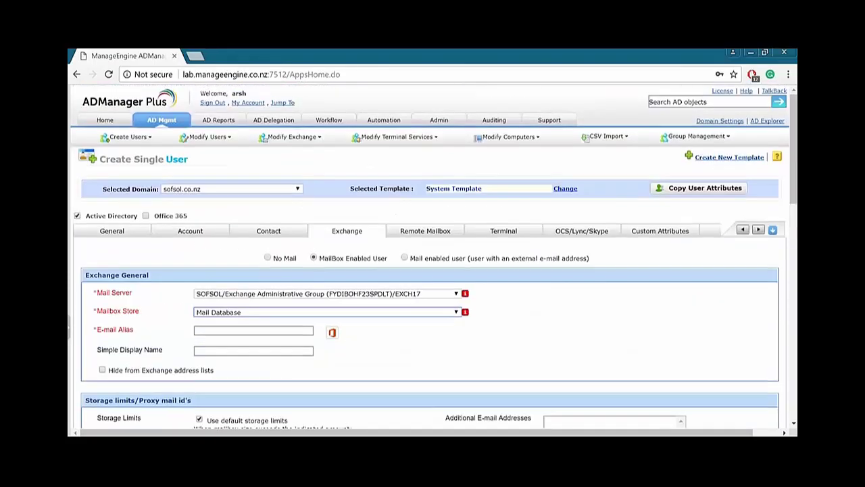
Check the Mail enabled administrative groups without choosing one, then select No Mail.
click(406, 258)
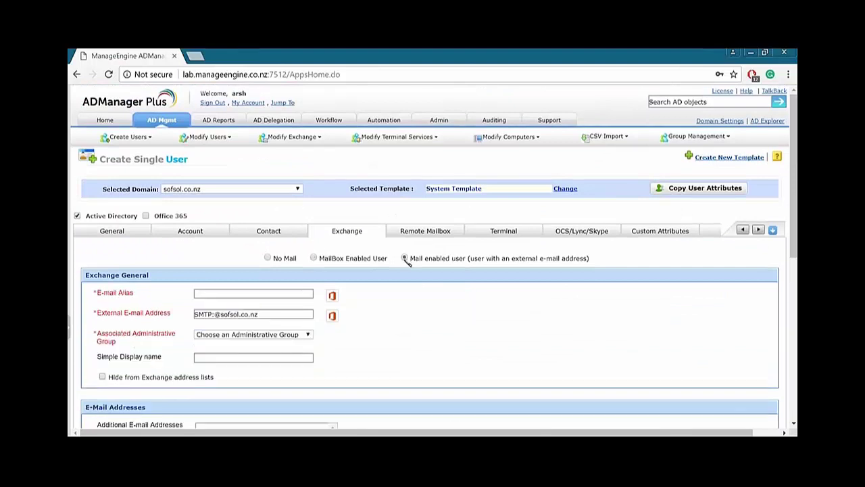
scroll(277, 246, down, 2)
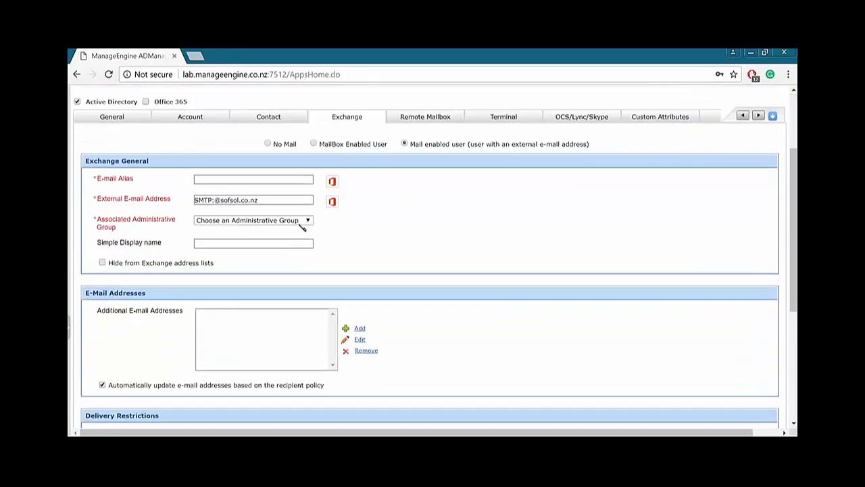
click(301, 221)
click(477, 227)
scroll(507, 236, down, 3)
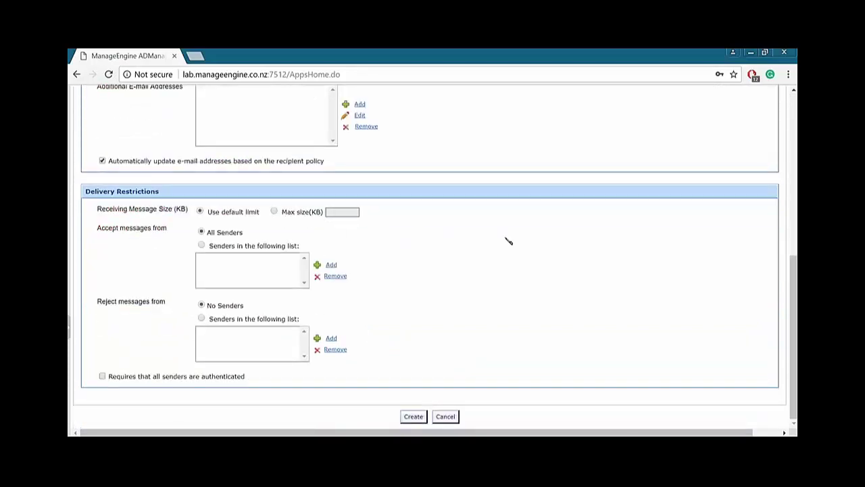
scroll(509, 241, up, 5)
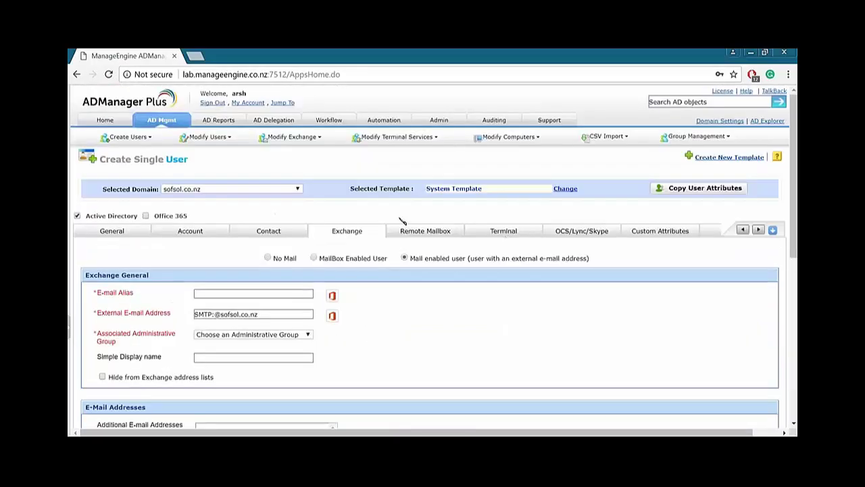
click(268, 258)
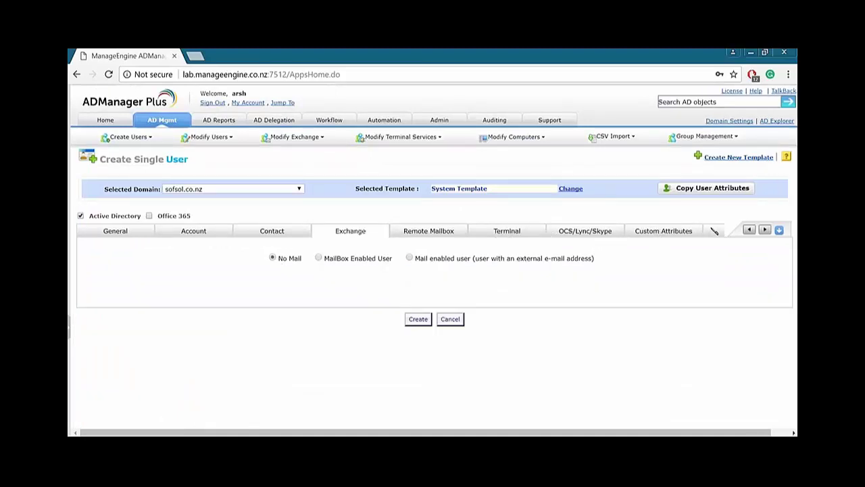
Review the Office 365, Exchange, Terminal and Account tabs, ending on the General details.
click(714, 231)
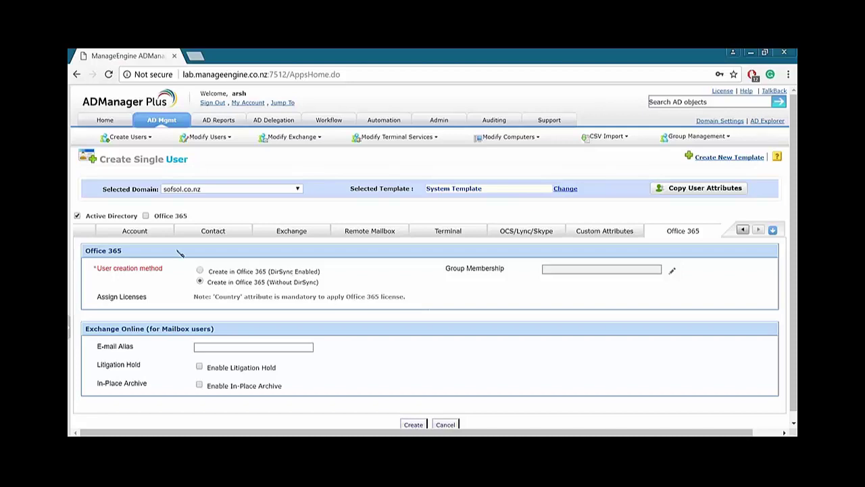
click(285, 233)
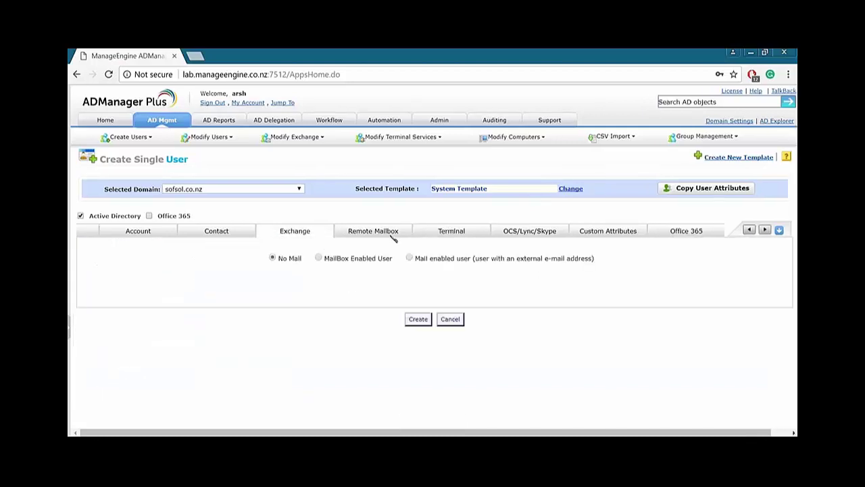
click(451, 230)
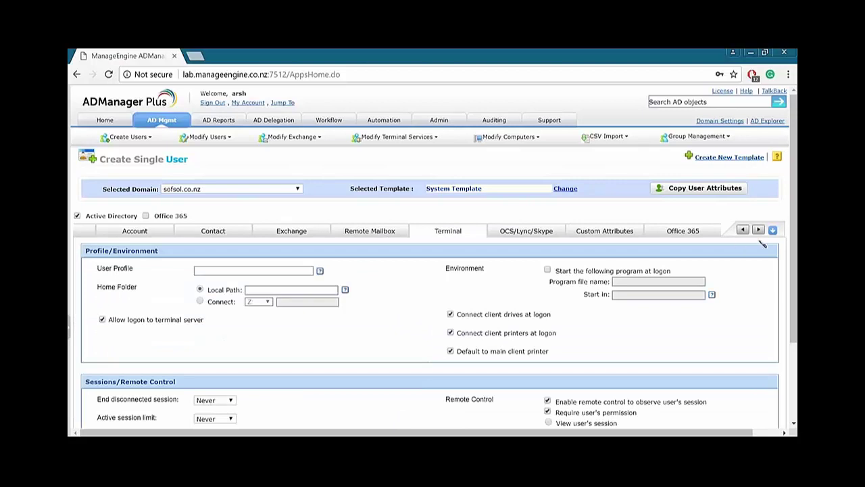
click(130, 234)
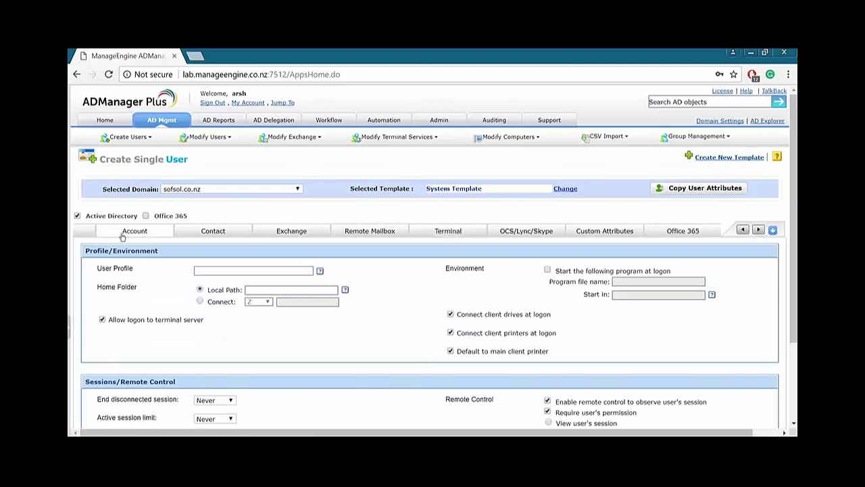
click(102, 232)
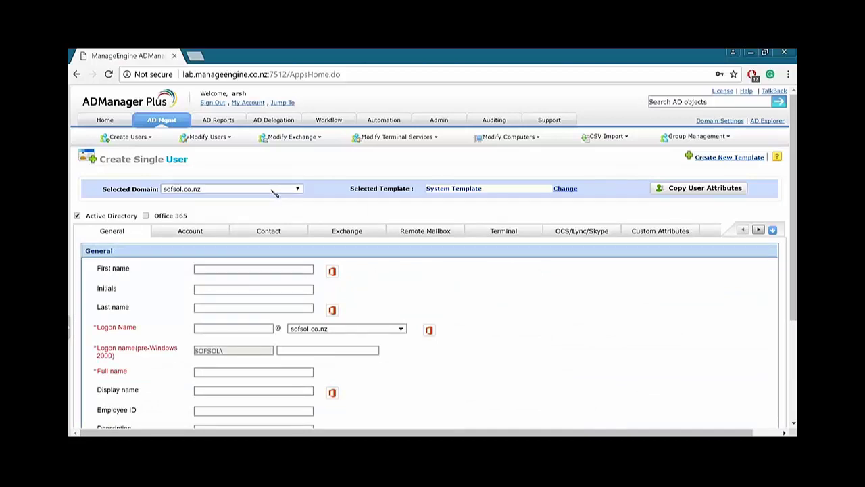
Open Create Bulk Users from User Management and bring up the blank Add Users General form.
click(138, 137)
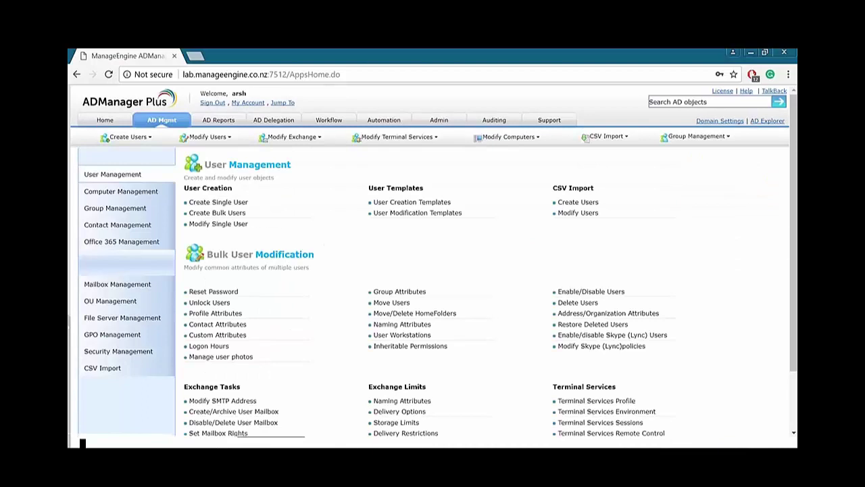
click(218, 214)
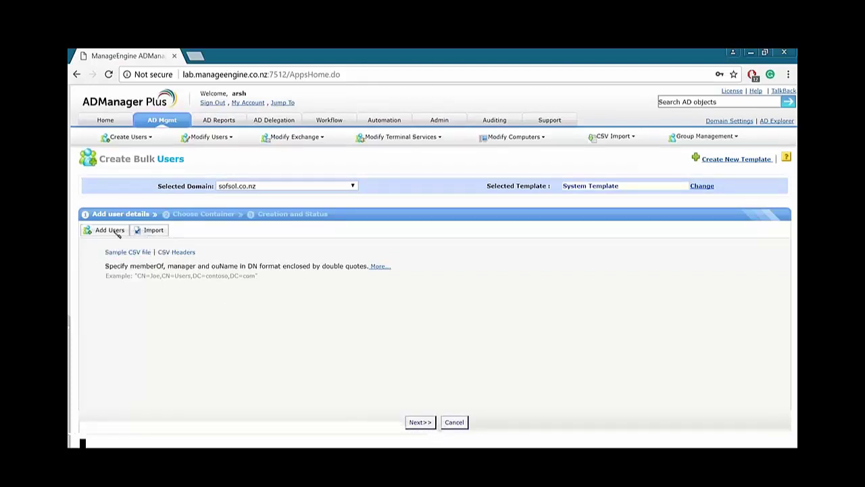
click(115, 232)
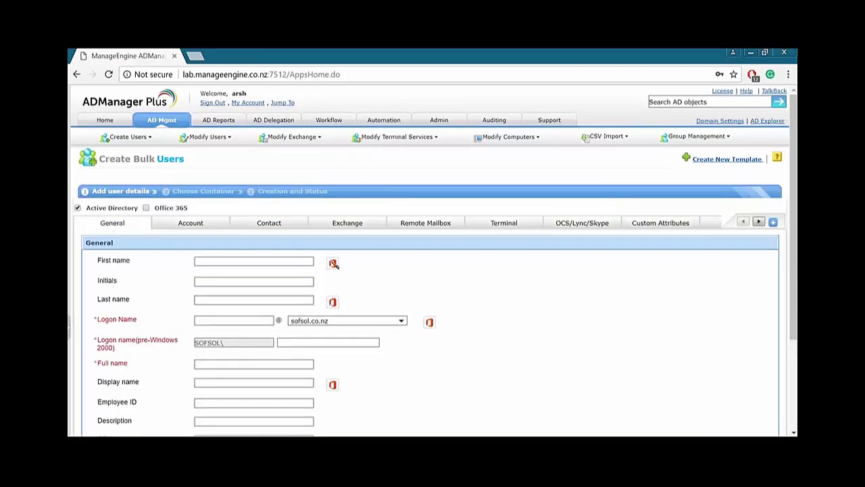
scroll(570, 285, down, 4)
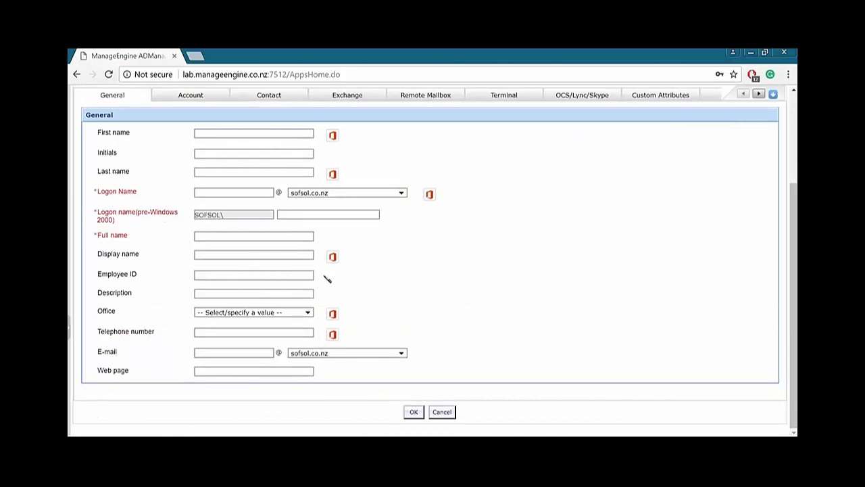
scroll(413, 272, up, 4)
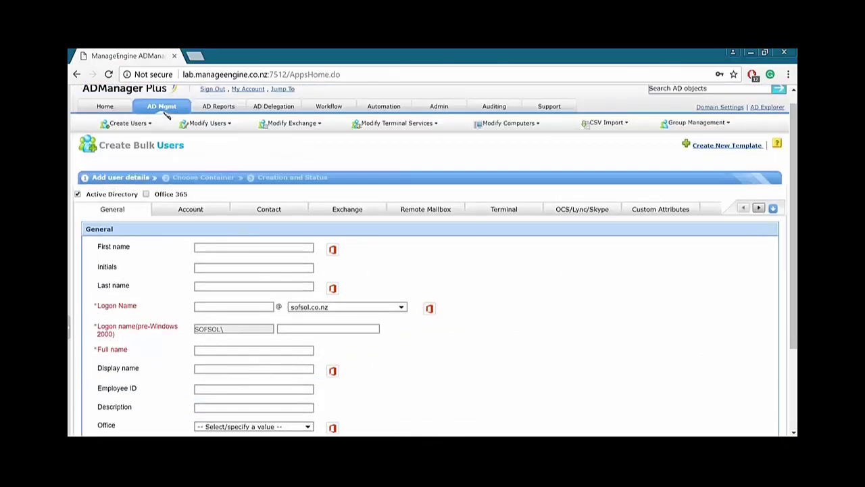
Create a new user template named CreateUserTemplate1234 for the sofsol.co.nz domain.
click(719, 146)
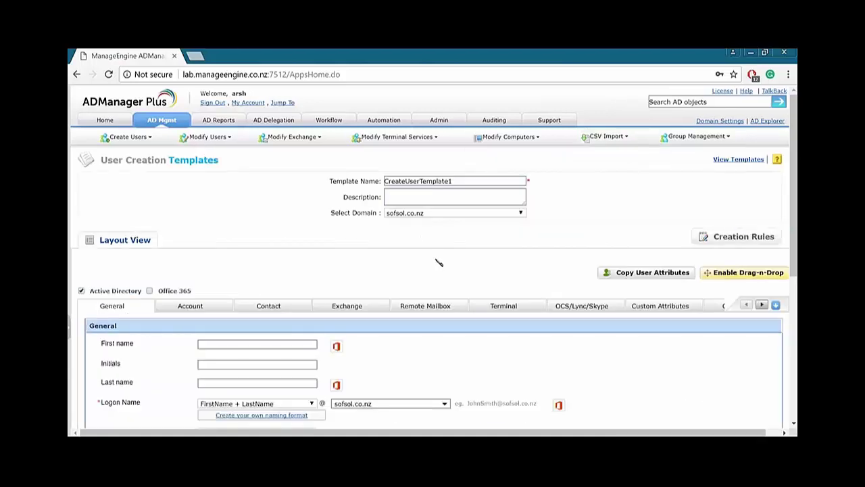
key(alt+f)
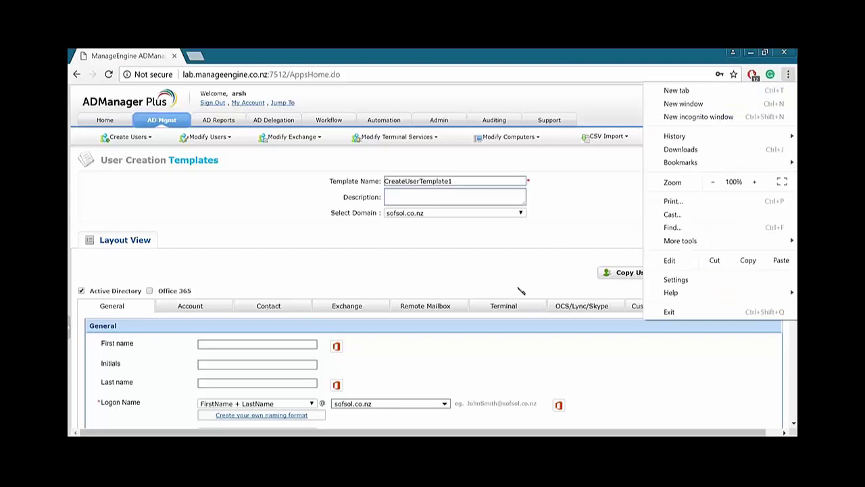
key(Escape)
click(475, 181)
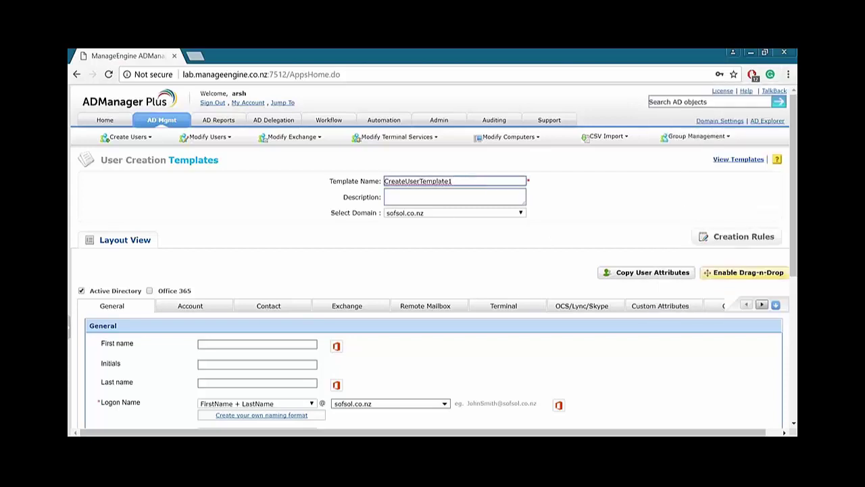
text(234)
click(460, 196)
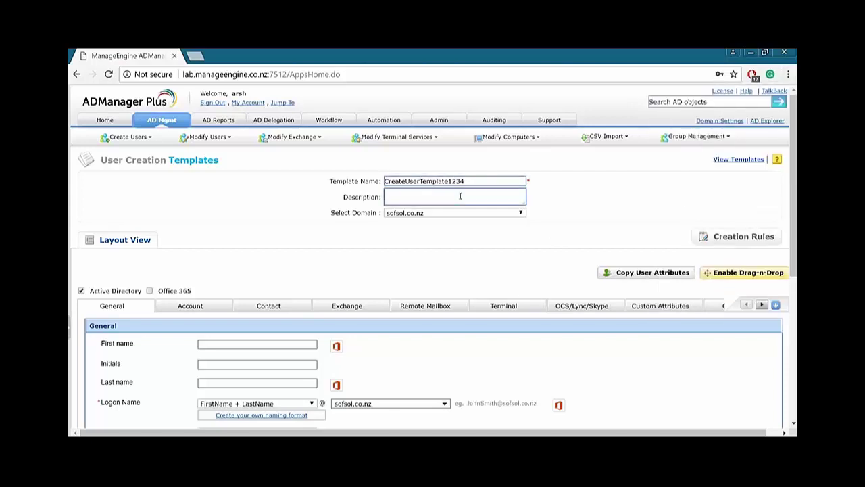
click(460, 213)
click(324, 274)
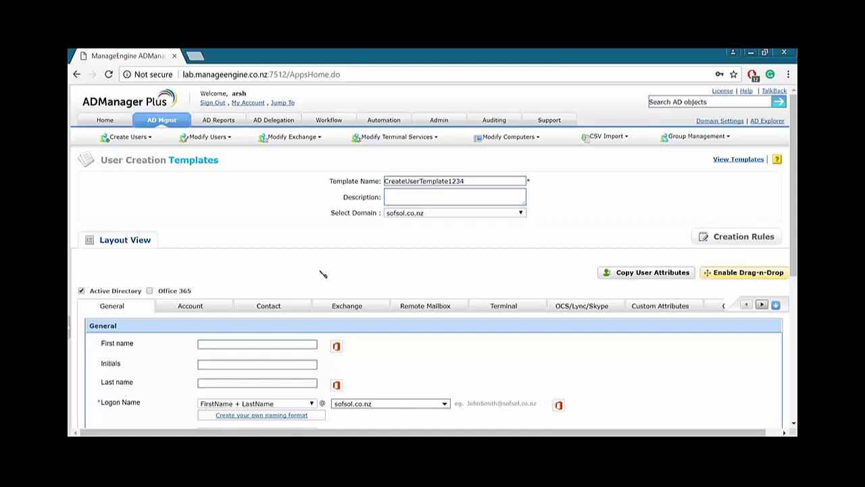
Preset the template's Office field to Newmarket.
scroll(322, 274, down, 3)
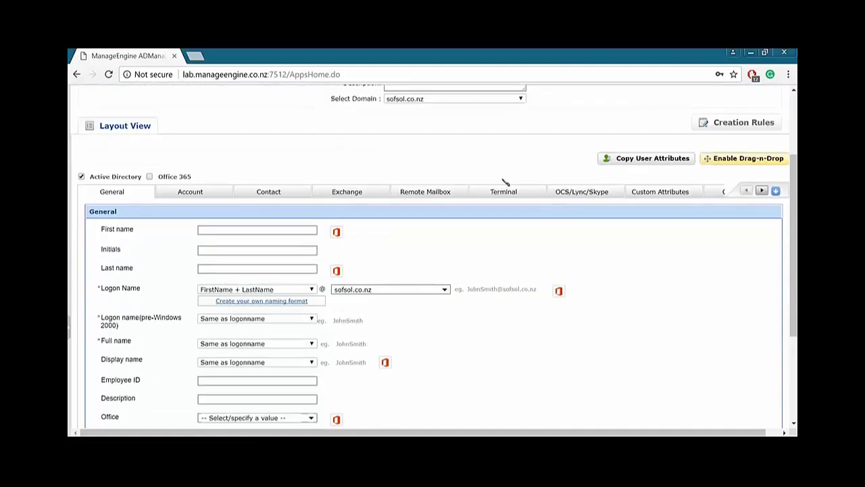
scroll(314, 194, down, 1)
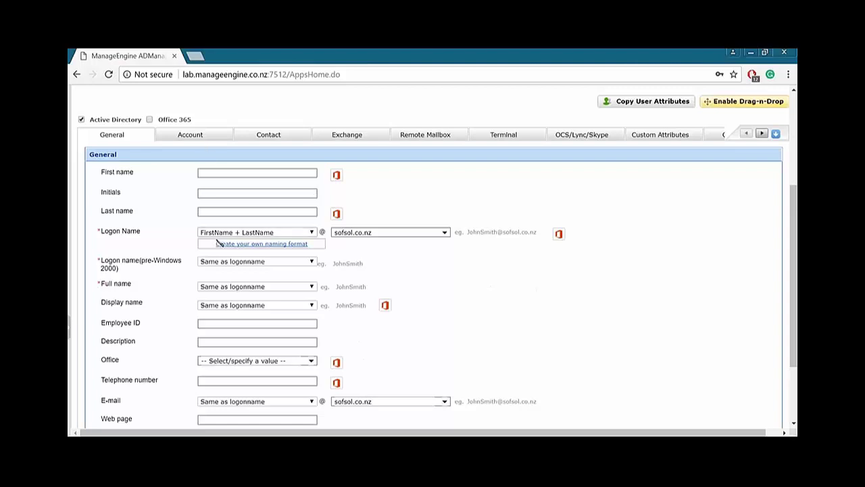
scroll(237, 189, down, 1)
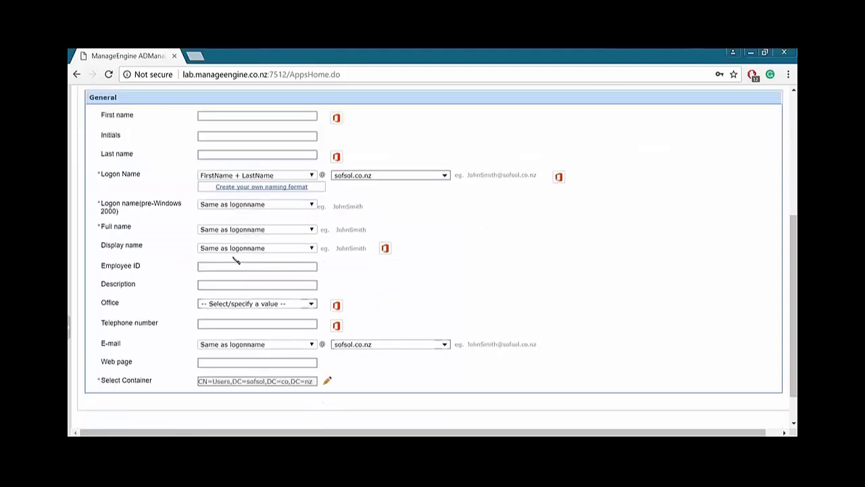
click(236, 265)
click(231, 286)
click(229, 303)
click(270, 315)
scroll(409, 286, down, 1)
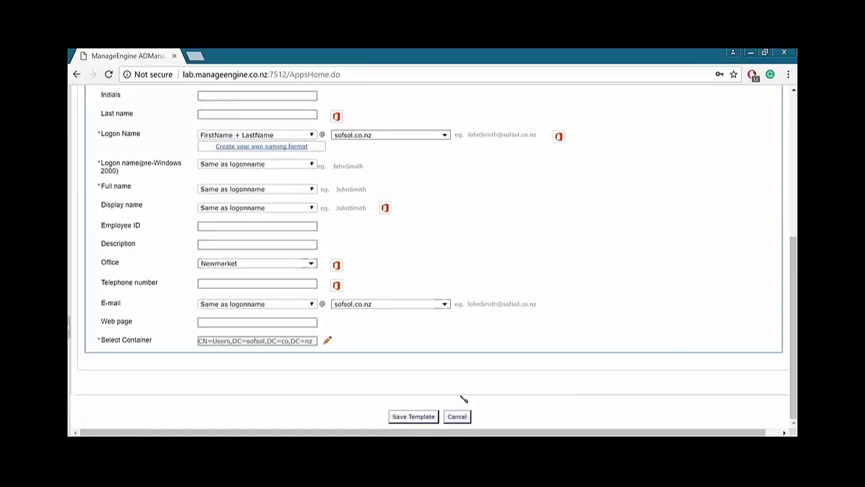
scroll(464, 397, up, 3)
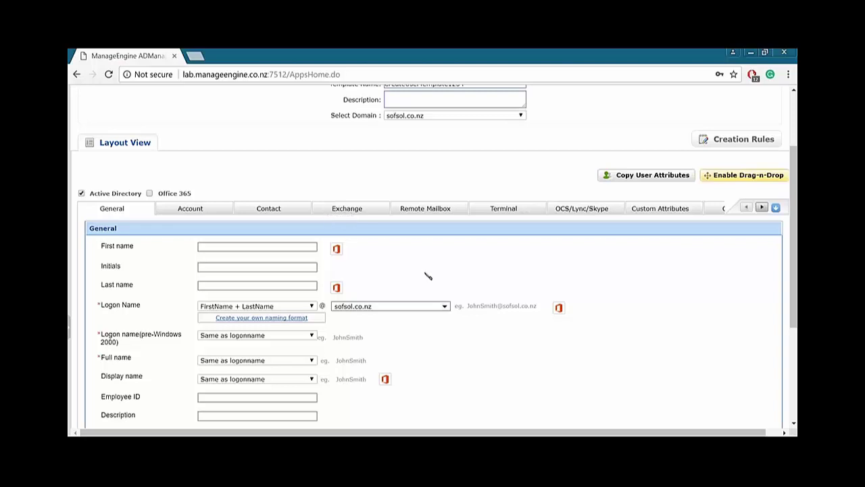
scroll(428, 275, up, 3)
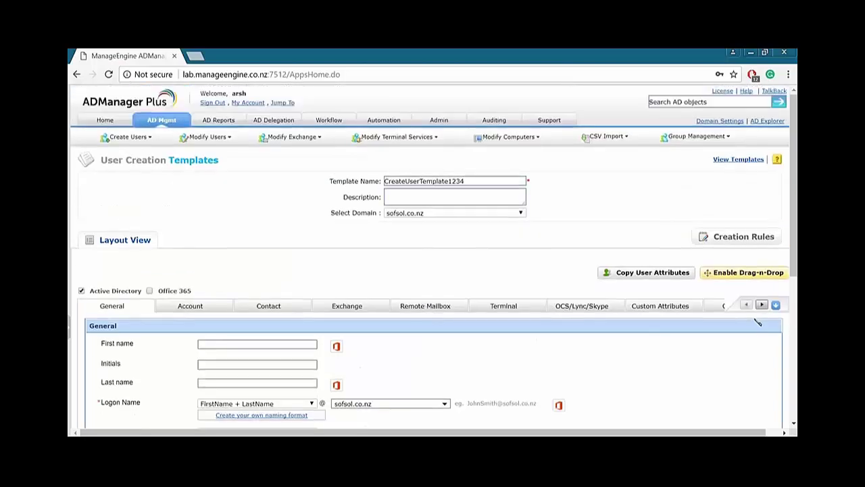
Make the form rearrangeable and delete the Initials and Employee ID fields.
click(733, 278)
scroll(351, 255, down, 5)
scroll(350, 248, up, 1)
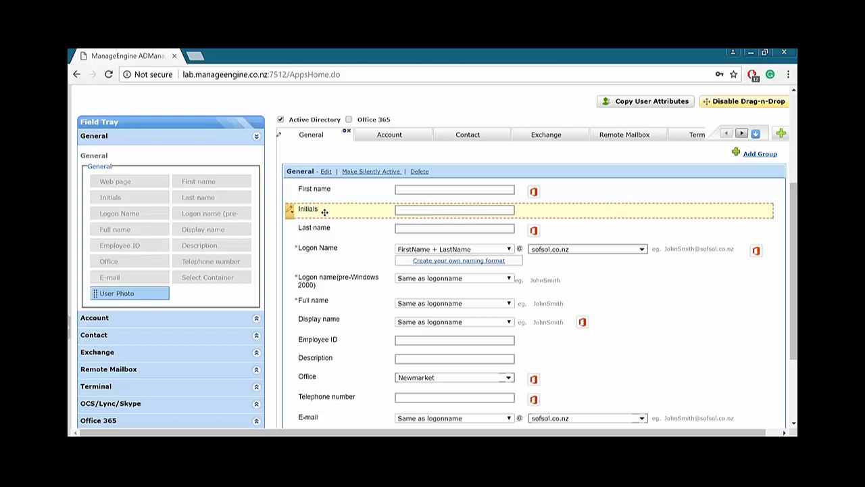
click(291, 212)
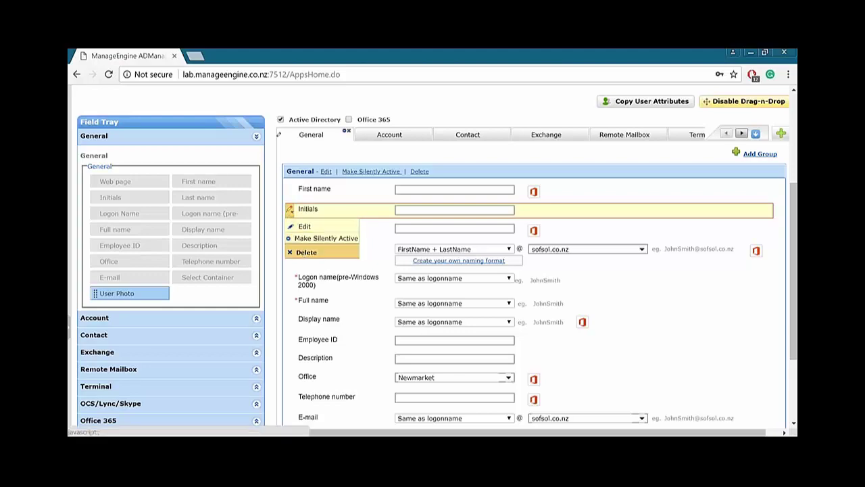
click(301, 251)
click(413, 292)
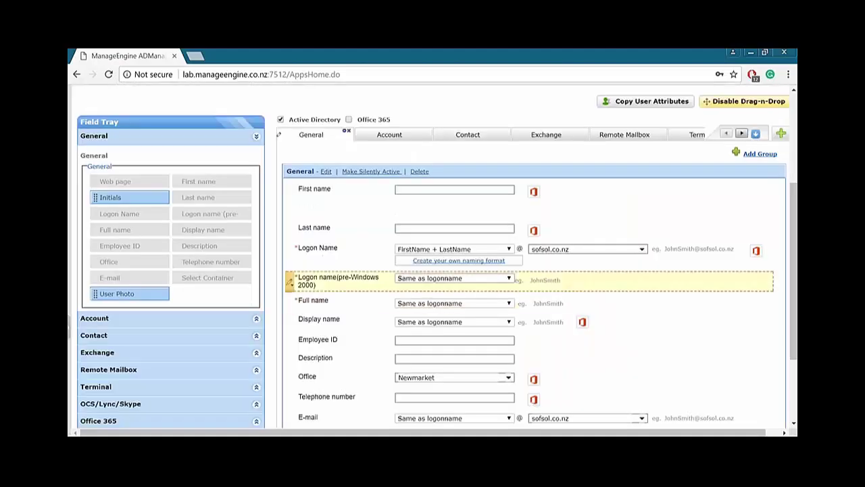
scroll(365, 227, down, 2)
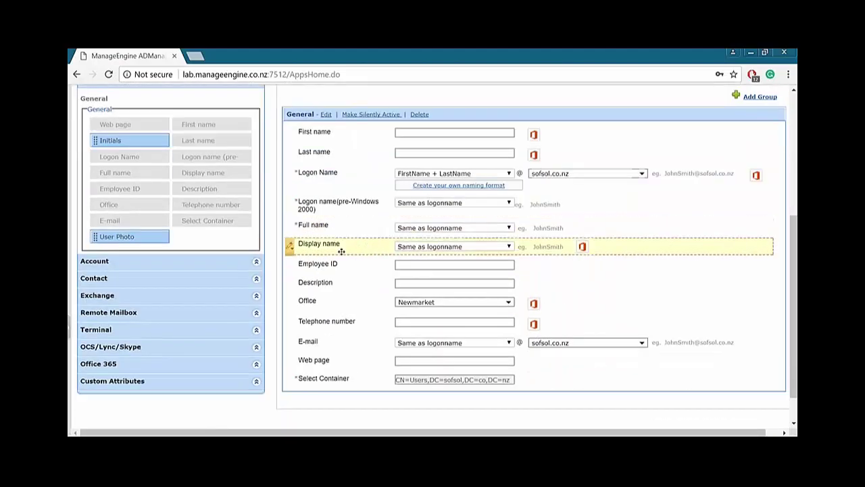
click(294, 265)
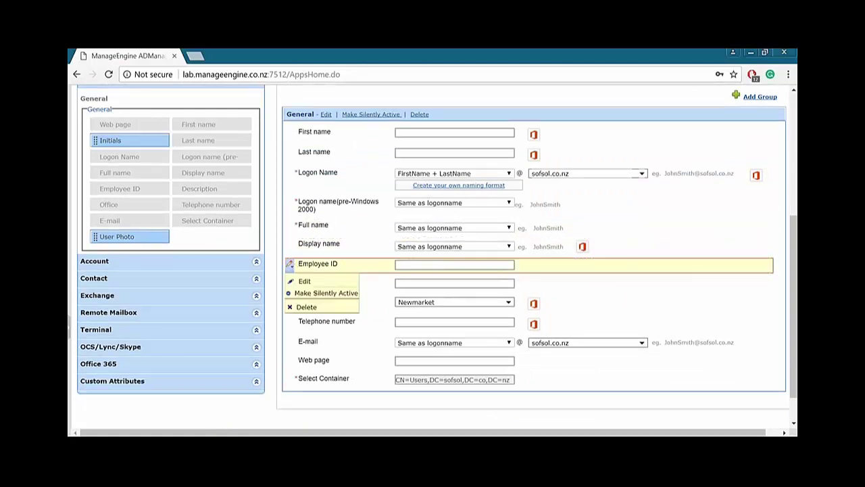
click(304, 307)
click(414, 291)
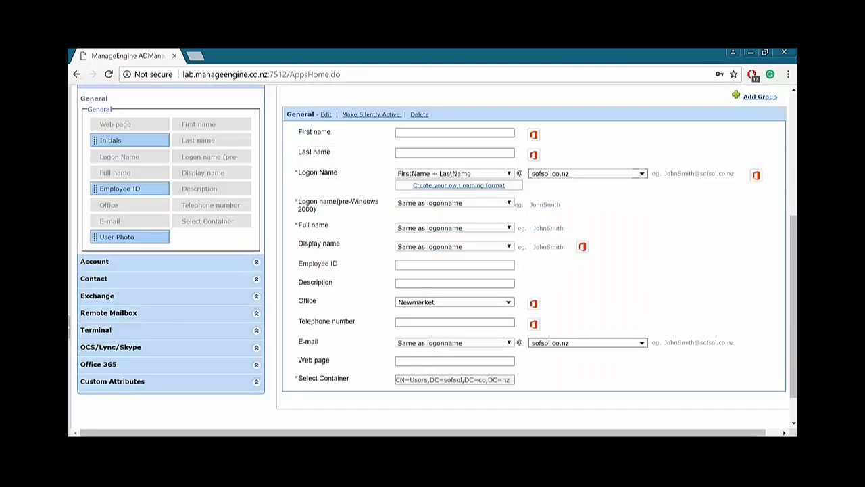
Delete the Description, Office, Telephone number and Web page fields from the form.
click(290, 264)
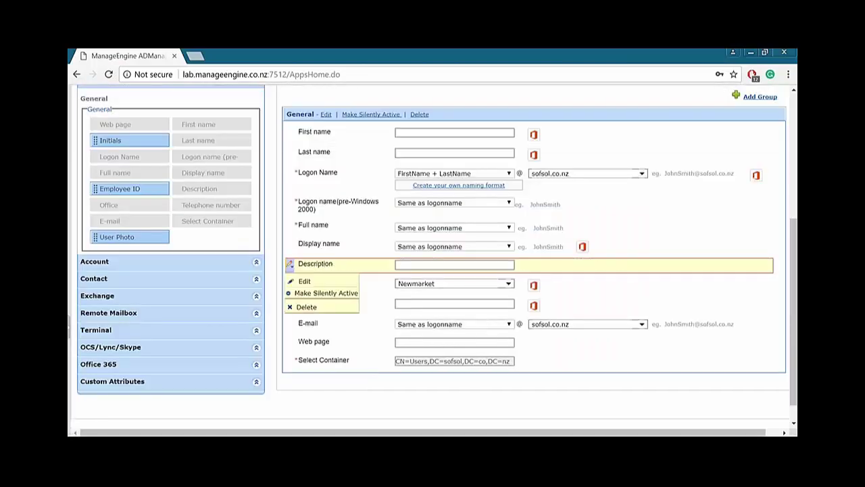
click(303, 306)
click(414, 291)
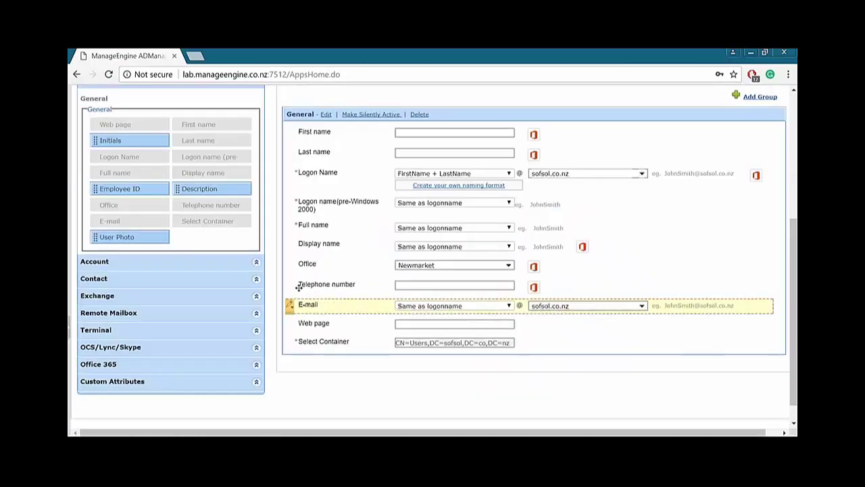
click(291, 265)
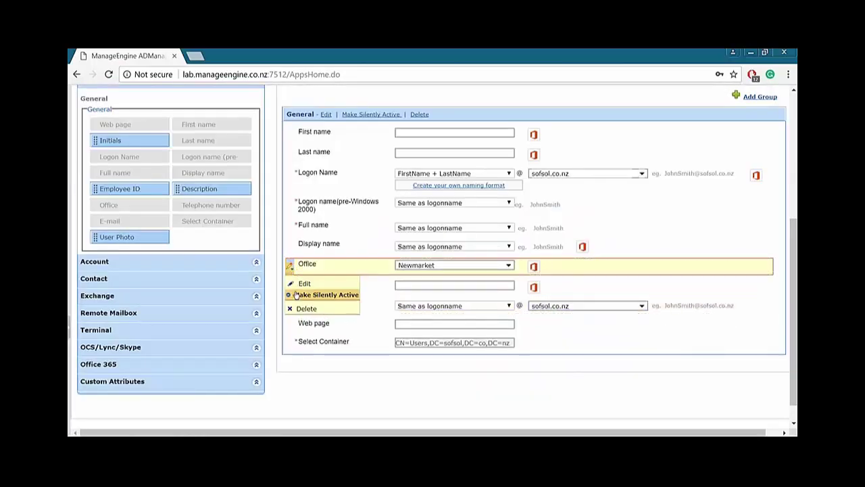
click(304, 309)
click(414, 291)
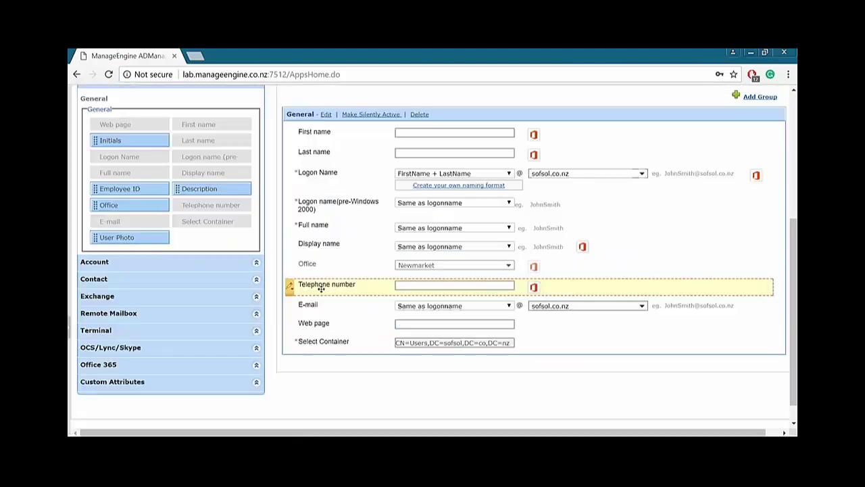
click(291, 267)
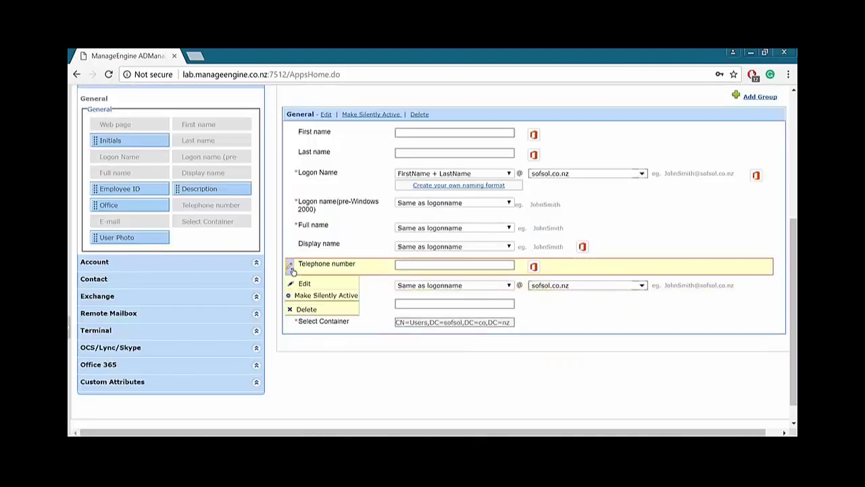
click(304, 308)
click(414, 291)
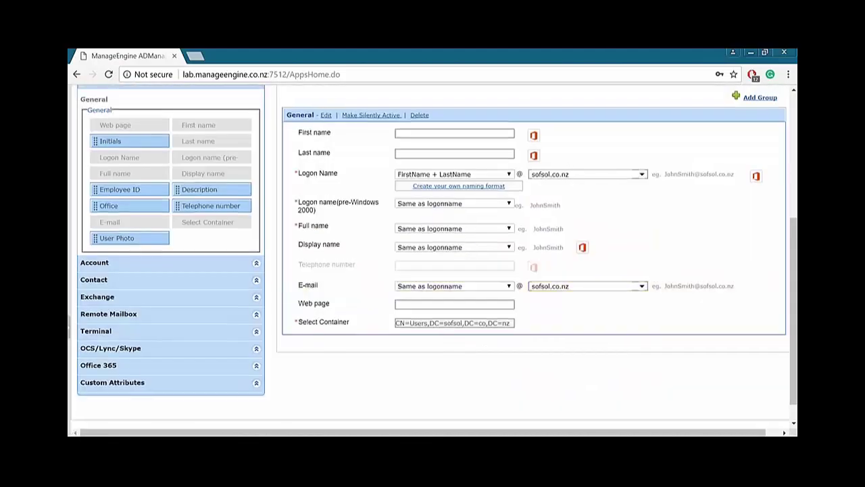
scroll(388, 218, up, 1)
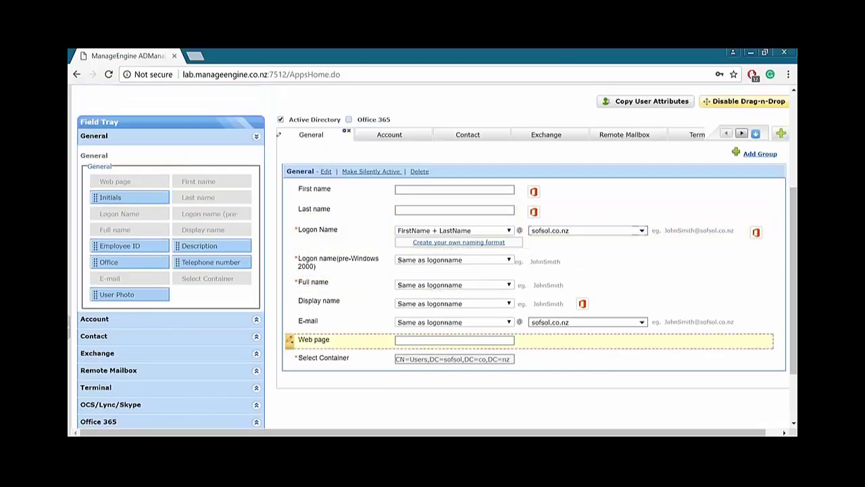
mouse_move(289, 323)
mouse_move(294, 341)
click(302, 382)
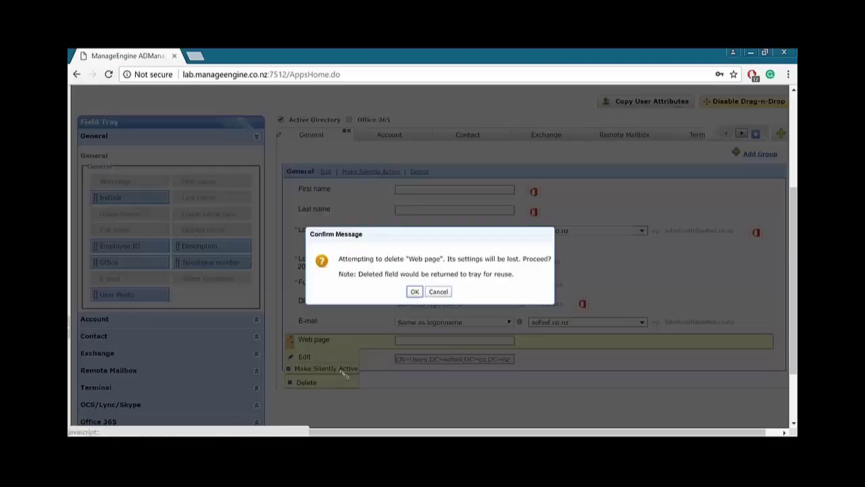
Confirm the Web page removal and rename the template to 'Webinar template'.
click(414, 292)
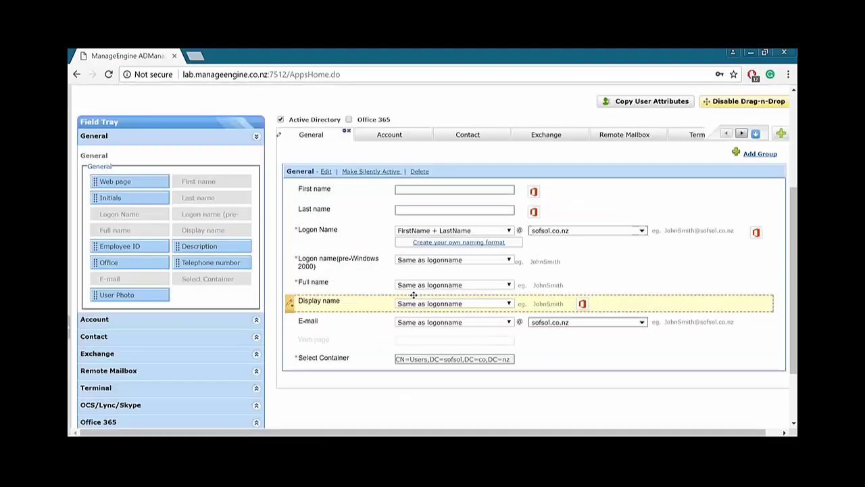
scroll(424, 202, up, 1)
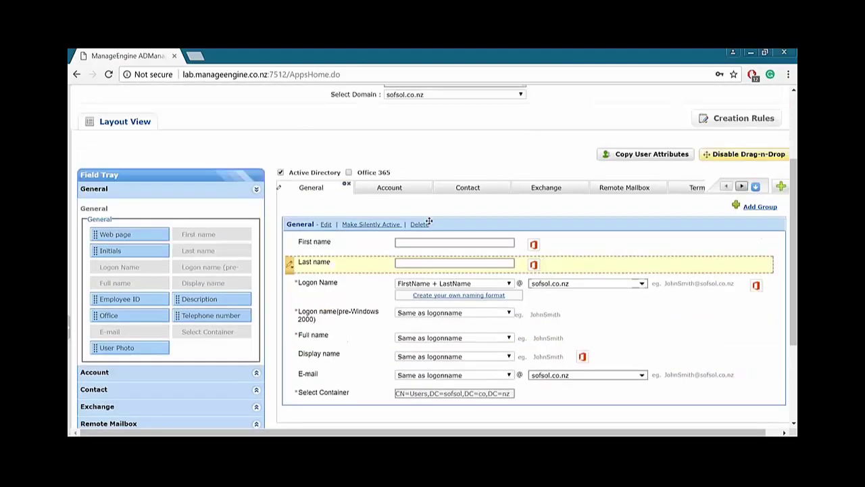
scroll(428, 221, up, 1)
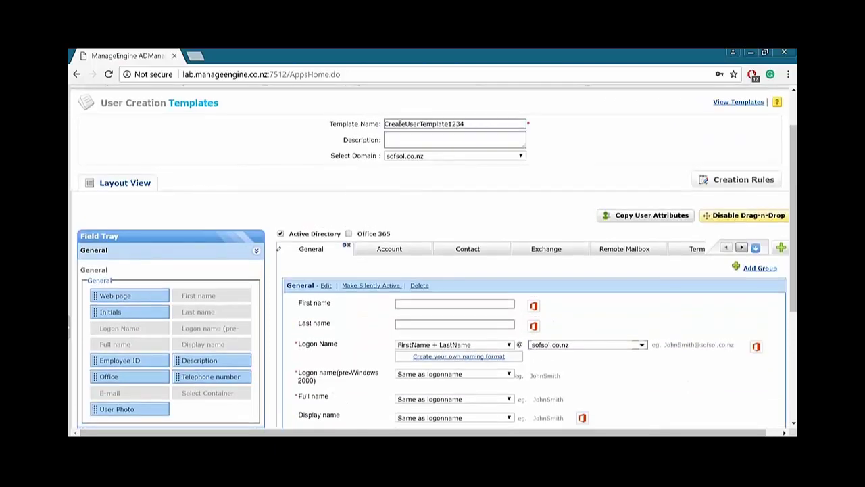
double_click(453, 124)
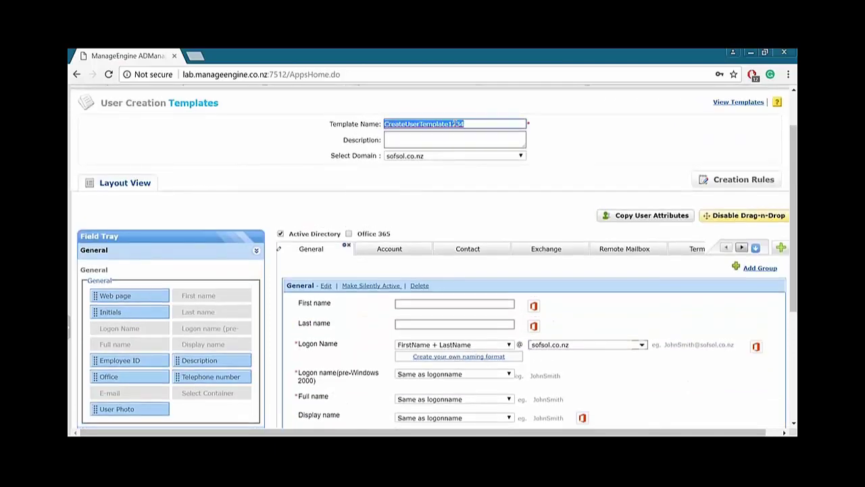
text(Webinar temploate)
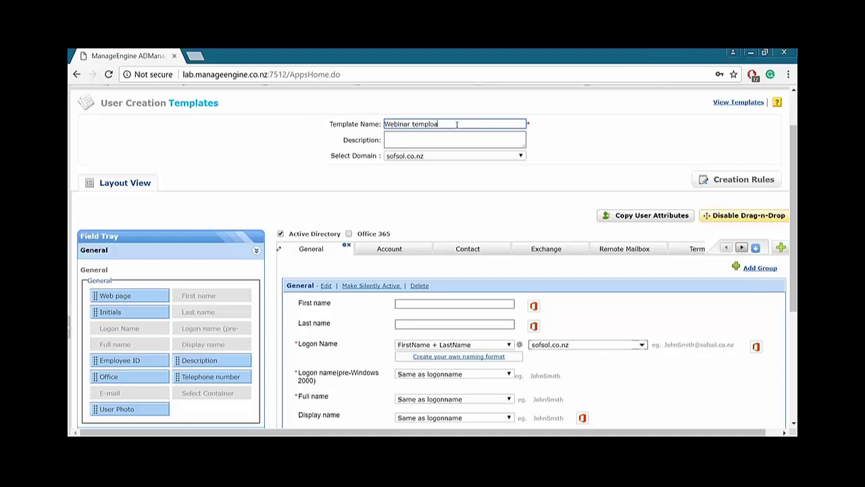
click(602, 132)
scroll(575, 176, down, 1)
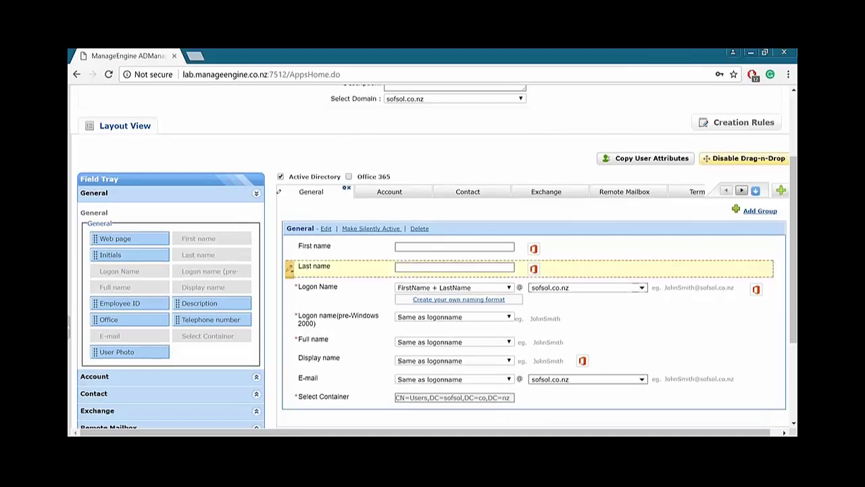
scroll(426, 204, up, 1)
scroll(406, 197, down, 1)
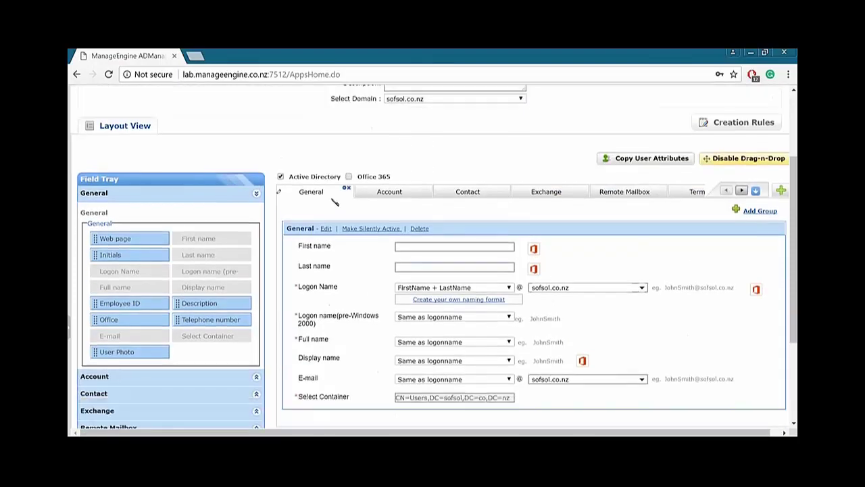
scroll(358, 216, up, 1)
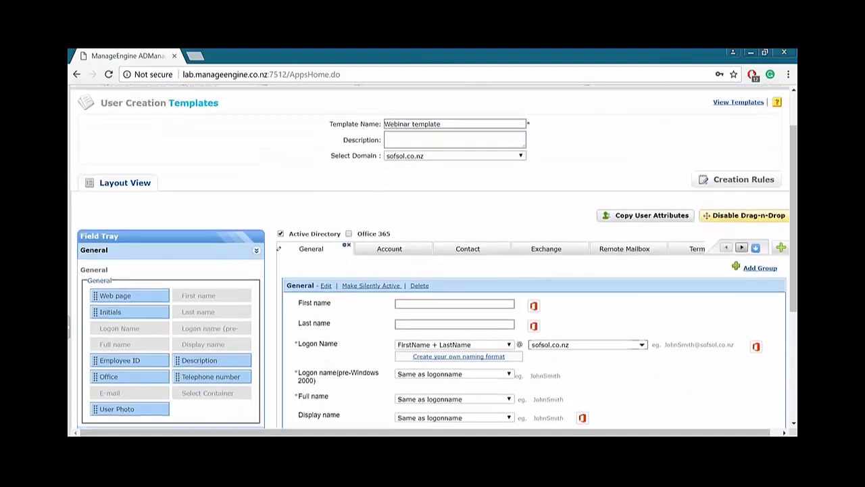
scroll(514, 277, down, 2)
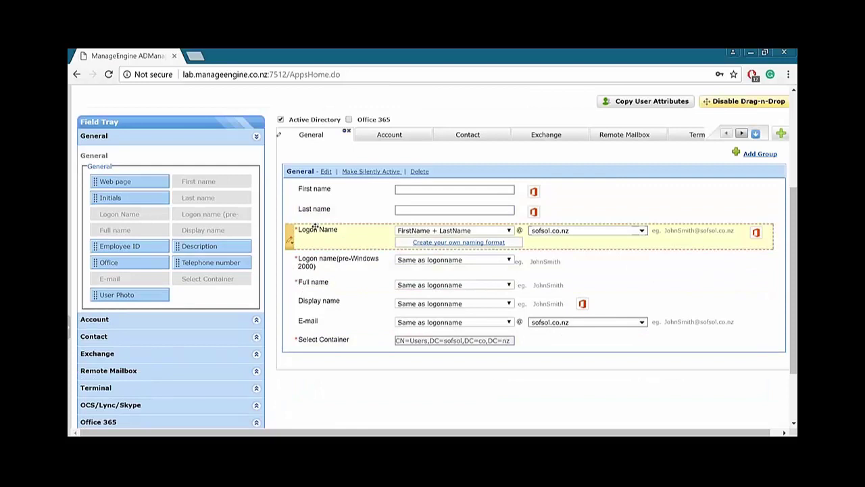
Drag Employee ID below the pre-Windows 2000 logon name, make it mandatory and rename it Customer ID.
click(290, 239)
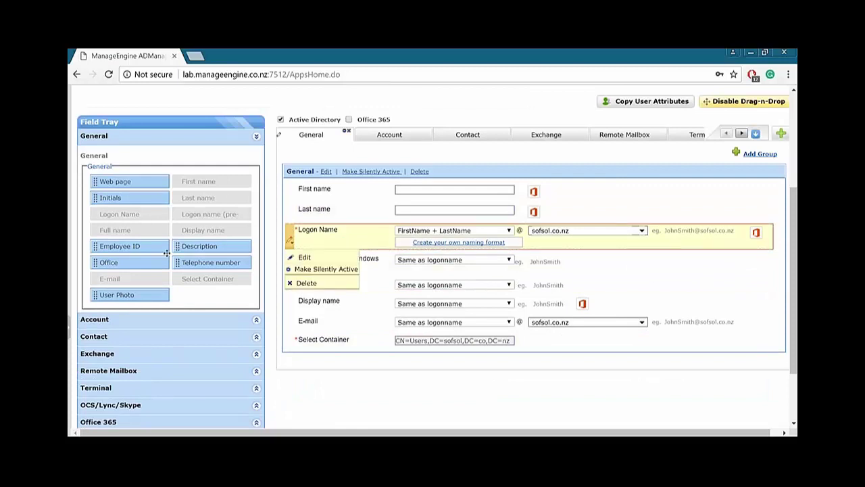
mouse_move(150, 247)
mouse_down()
mouse_move(312, 232)
mouse_move(558, 231)
mouse_move(512, 259)
mouse_move(473, 308)
mouse_move(473, 338)
mouse_move(454, 367)
mouse_move(452, 284)
mouse_move(432, 269)
mouse_up()
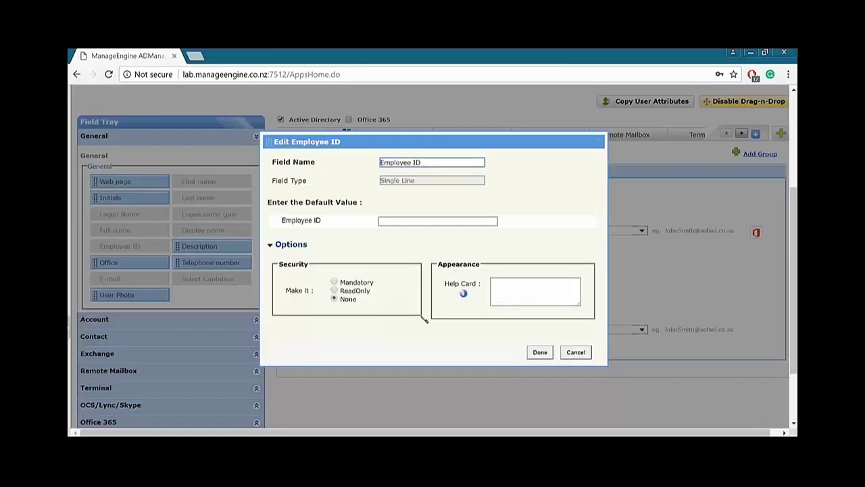
click(334, 281)
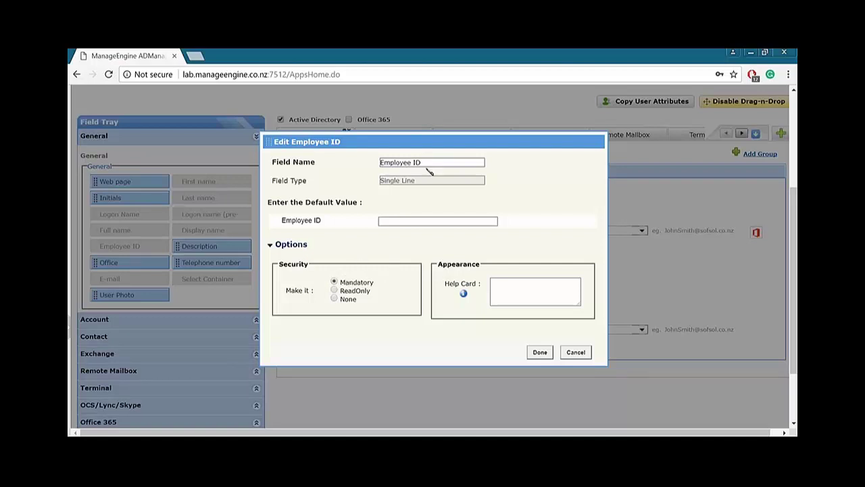
drag(411, 162, 346, 164)
text(Customer)
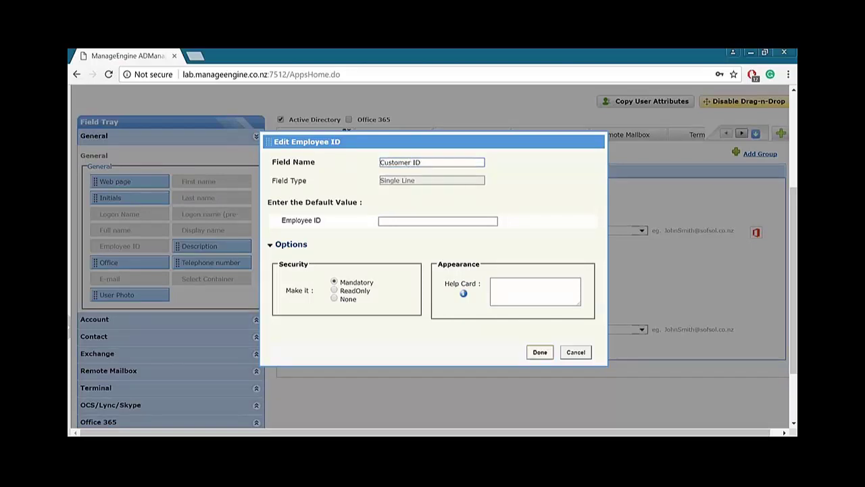
click(537, 351)
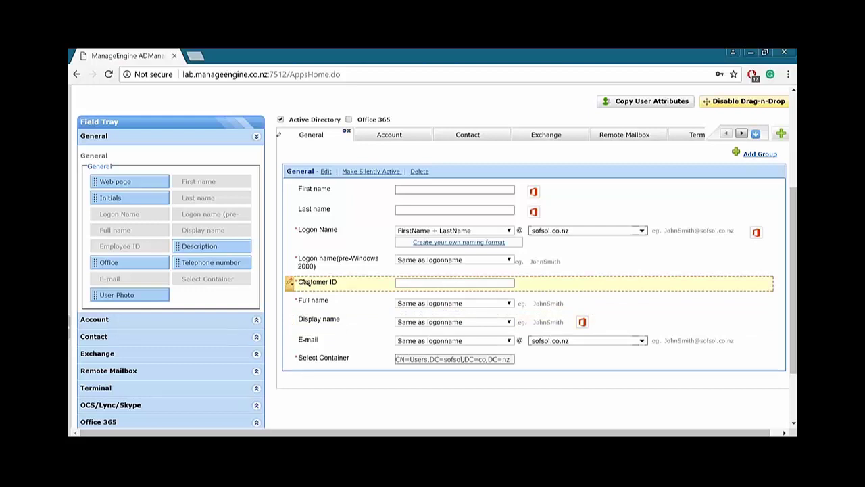
Reopen the Customer ID field settings to verify them, then close without changes.
click(291, 282)
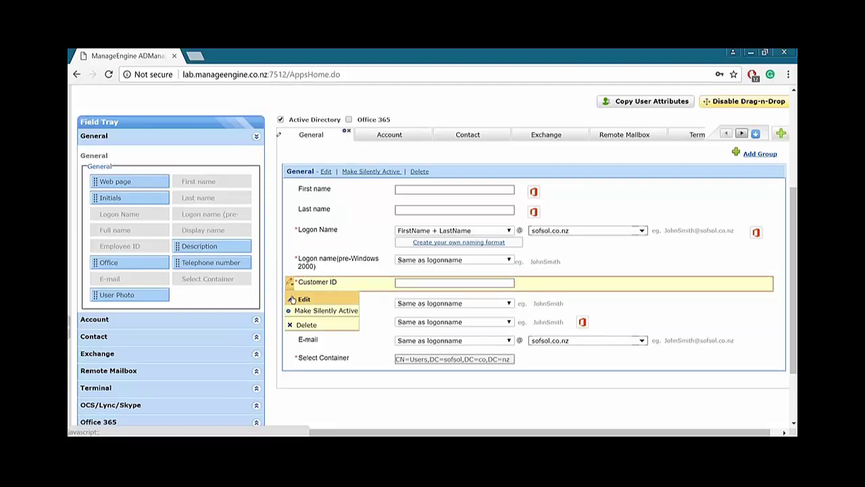
click(301, 299)
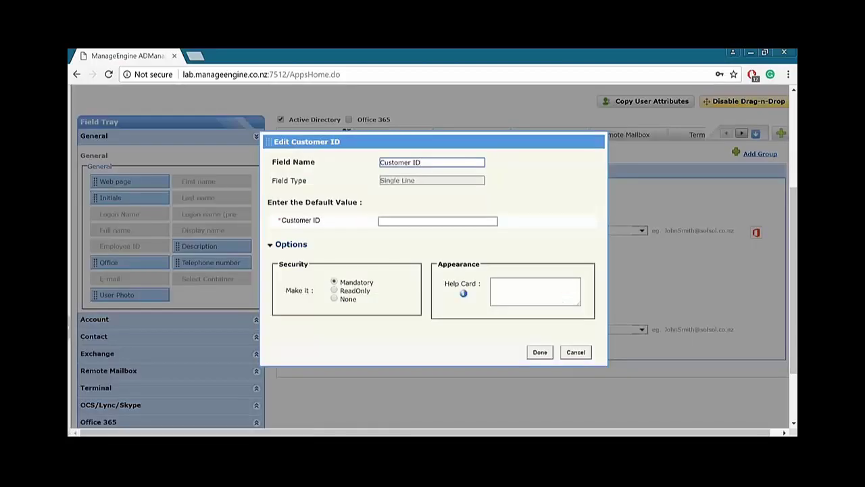
click(575, 352)
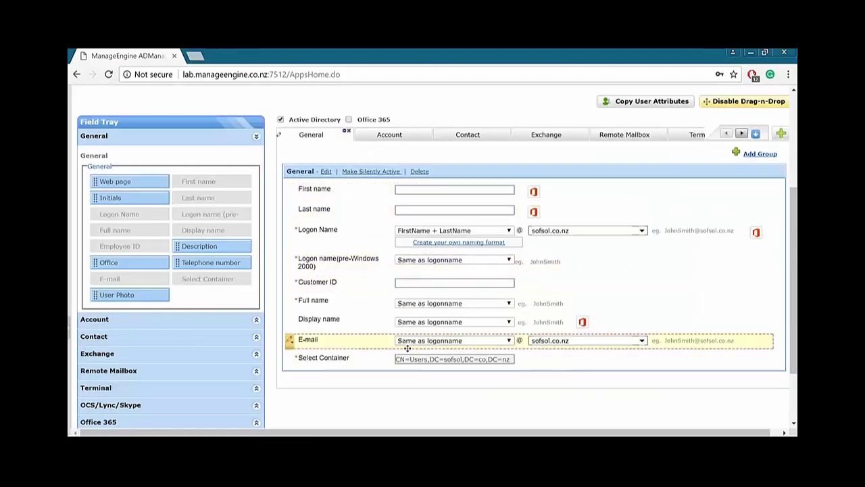
scroll(432, 257, up, 2)
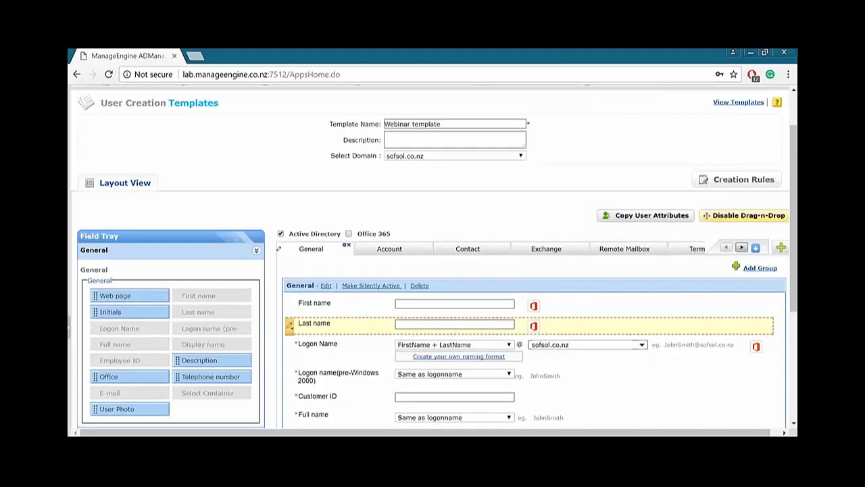
click(368, 248)
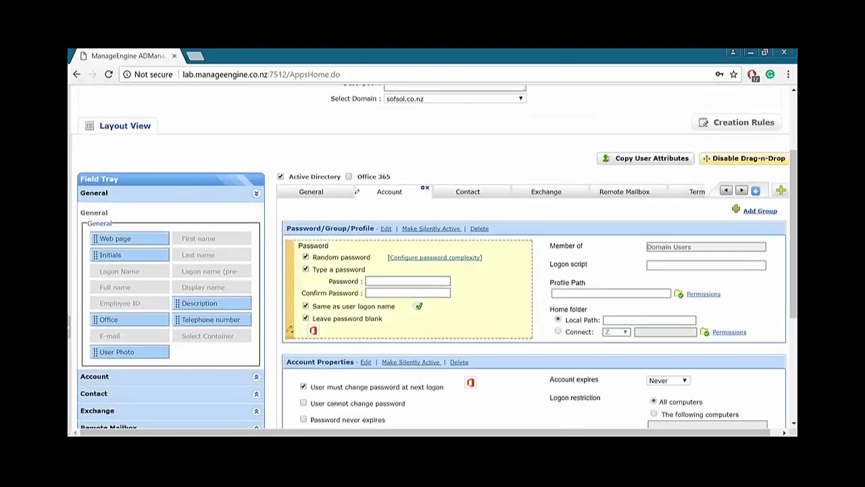
scroll(432, 257, down, 2)
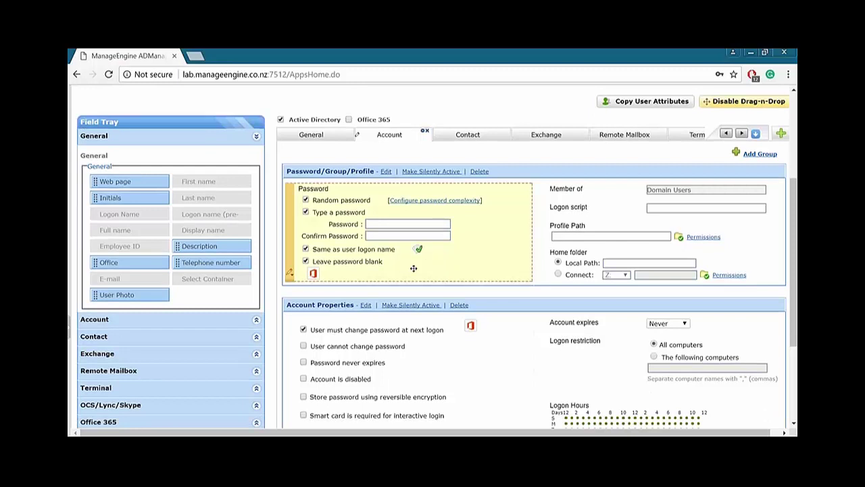
scroll(425, 273, up, 1)
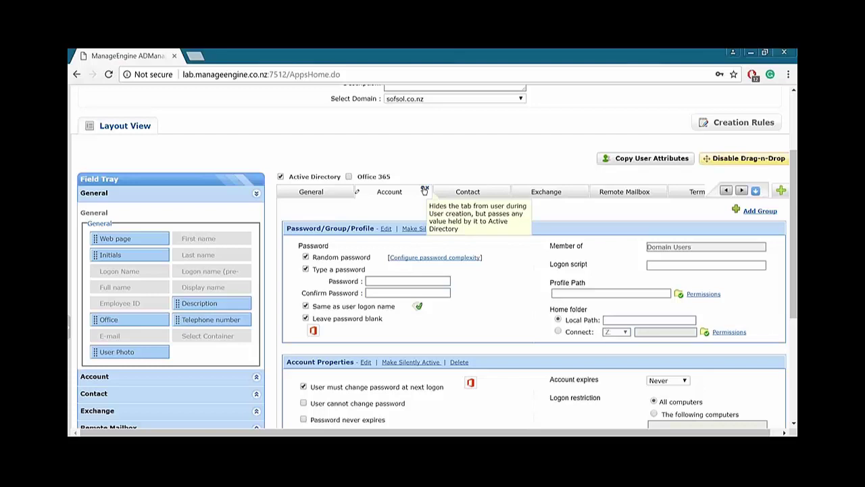
scroll(424, 192, up, 3)
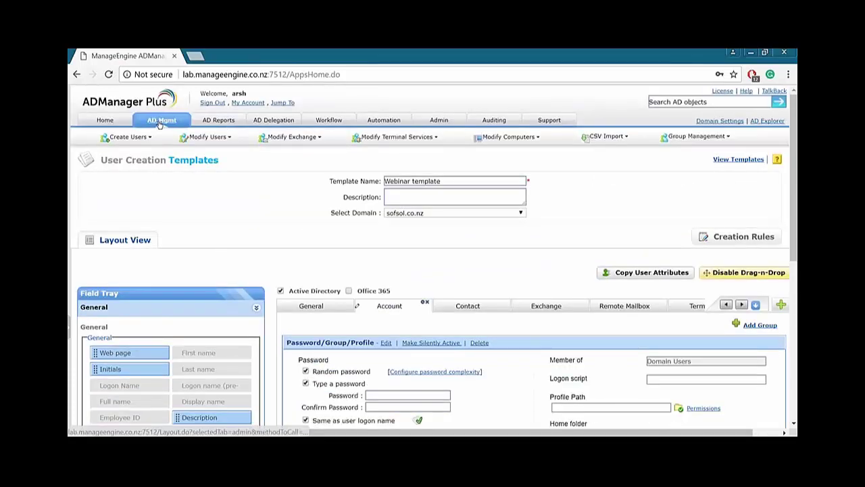
Start a single-user creation form for sofsol.co.nz based on the UserCreation Template and review its General fields.
click(160, 122)
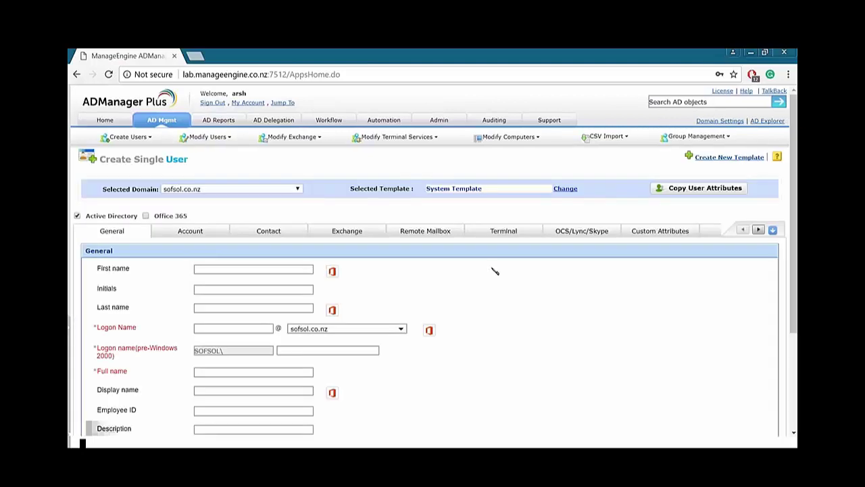
click(567, 189)
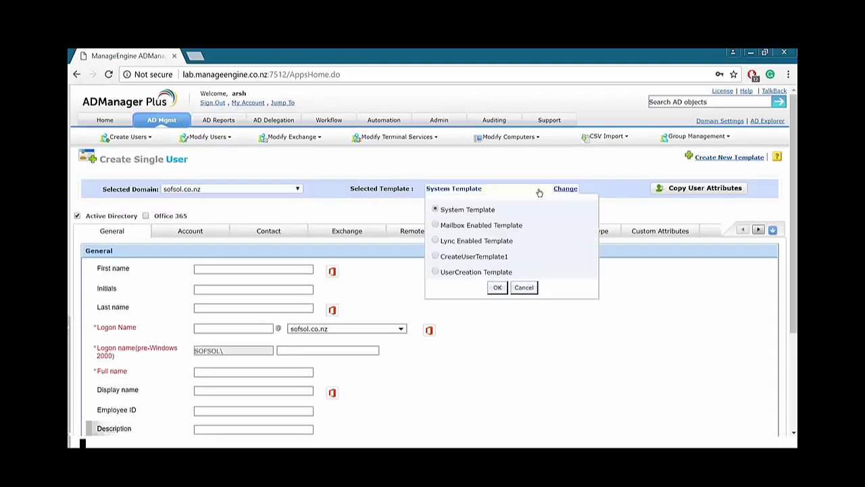
click(436, 272)
click(497, 287)
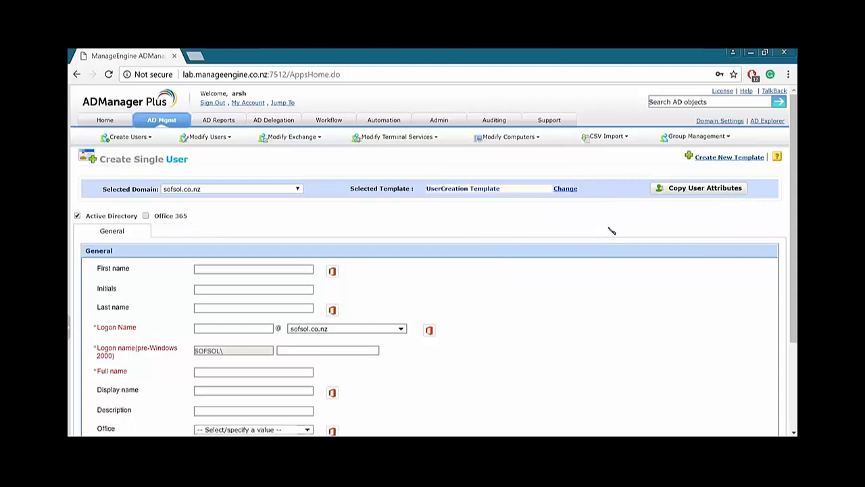
scroll(612, 231, down, 1)
scroll(612, 230, down, 2)
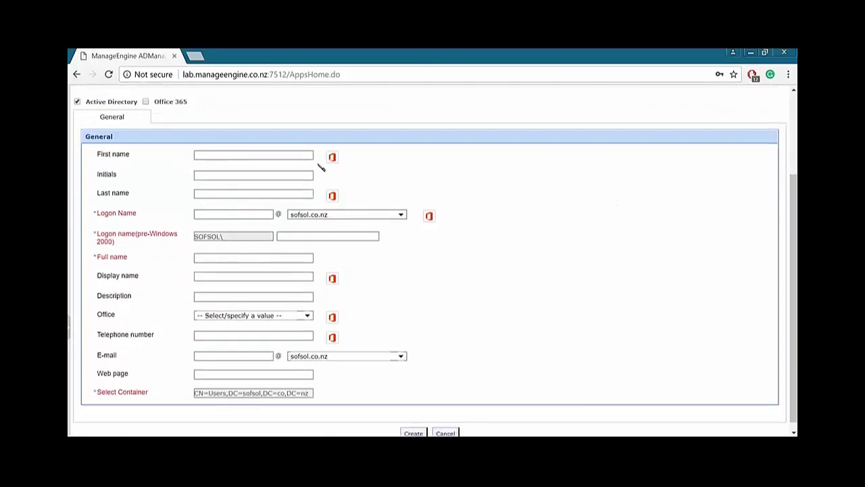
scroll(292, 334, up, 2)
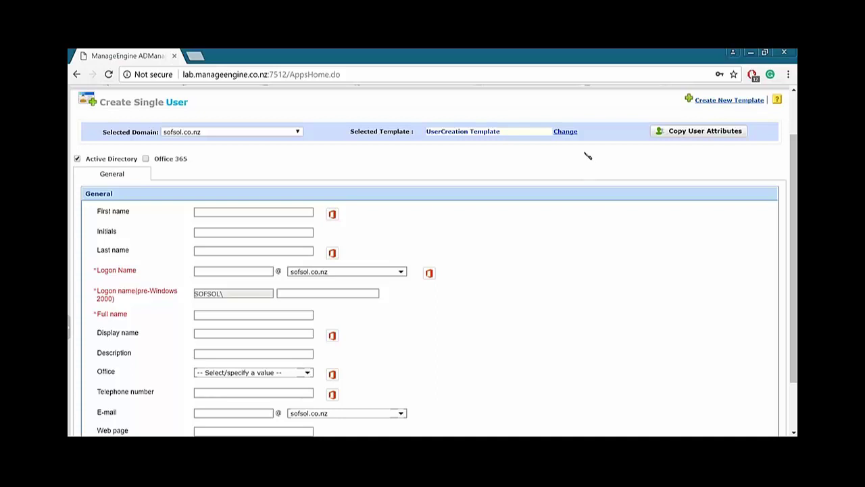
scroll(474, 255, down, 2)
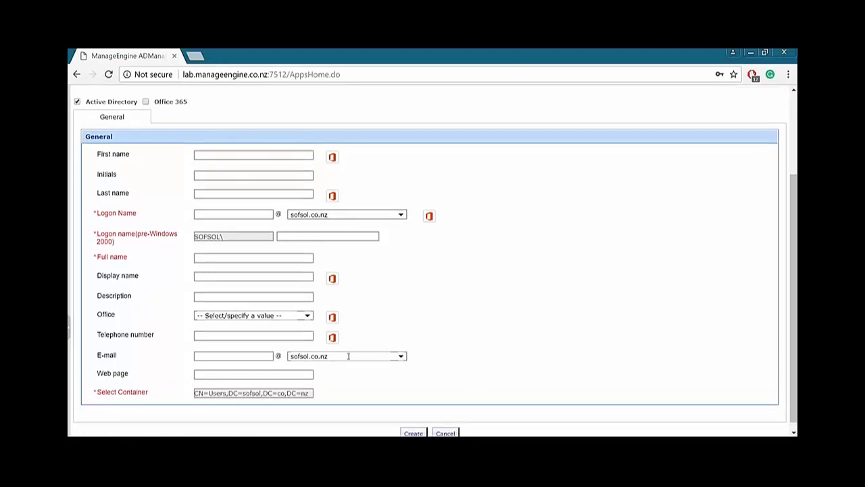
scroll(379, 276, up, 4)
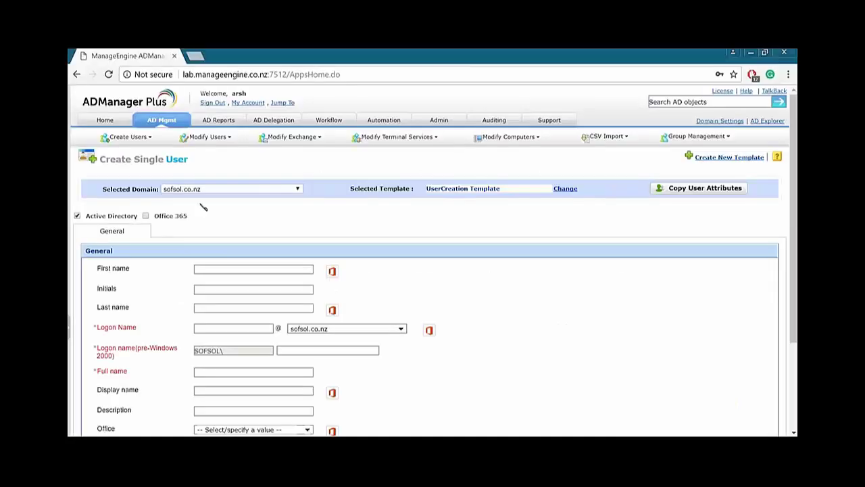
Open the Help Desk Technicians list and highlight the HR Associate technician's name.
click(273, 120)
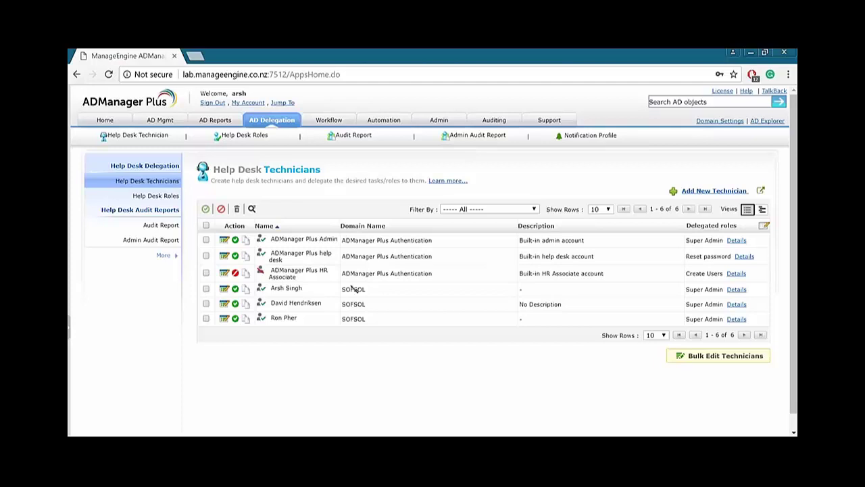
drag(319, 269, 328, 278)
click(325, 386)
Highlight technicians' delegated roles, including Super Admin and the HR Associate's Create Users.
drag(287, 289, 480, 294)
drag(685, 288, 711, 287)
click(364, 285)
drag(685, 273, 723, 273)
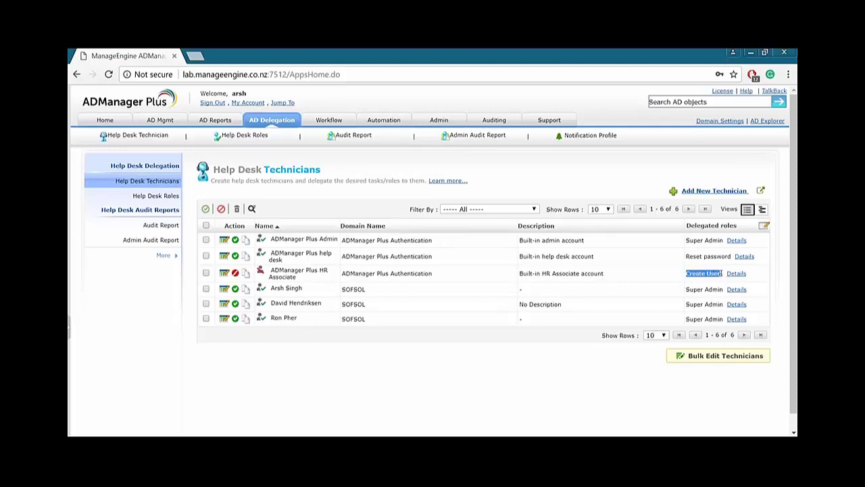
click(533, 383)
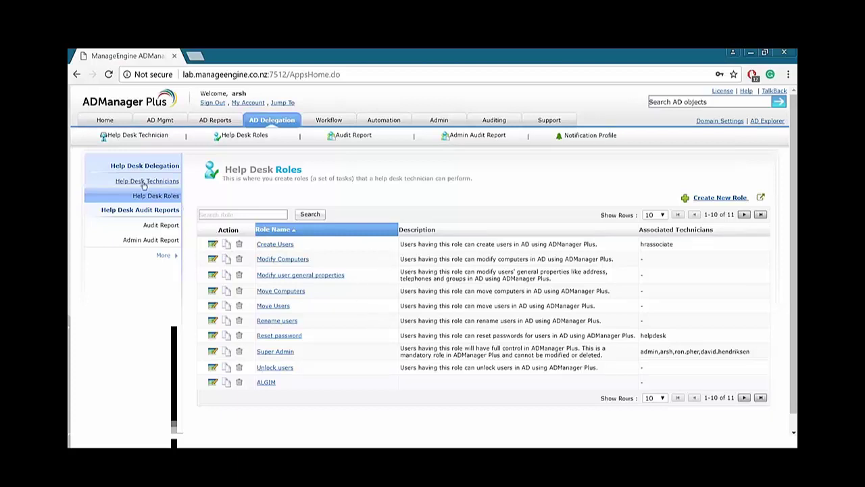
Start a new role from the Help Desk Roles list.
click(707, 200)
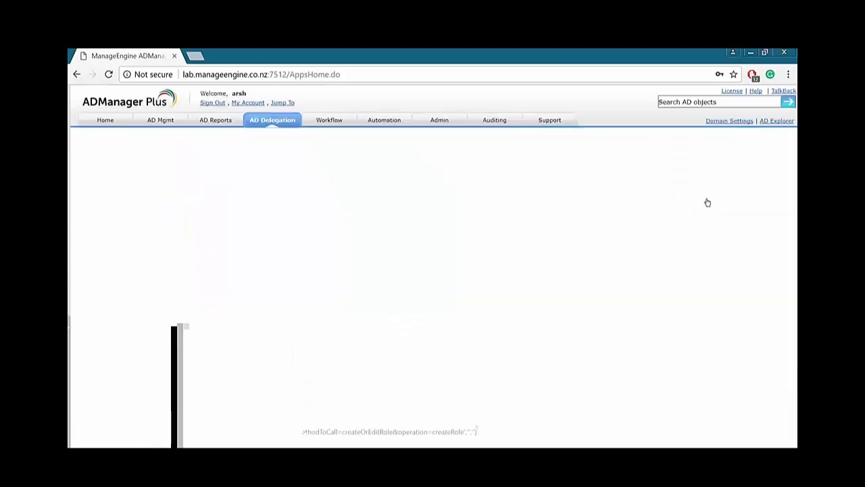
scroll(450, 183, down, 3)
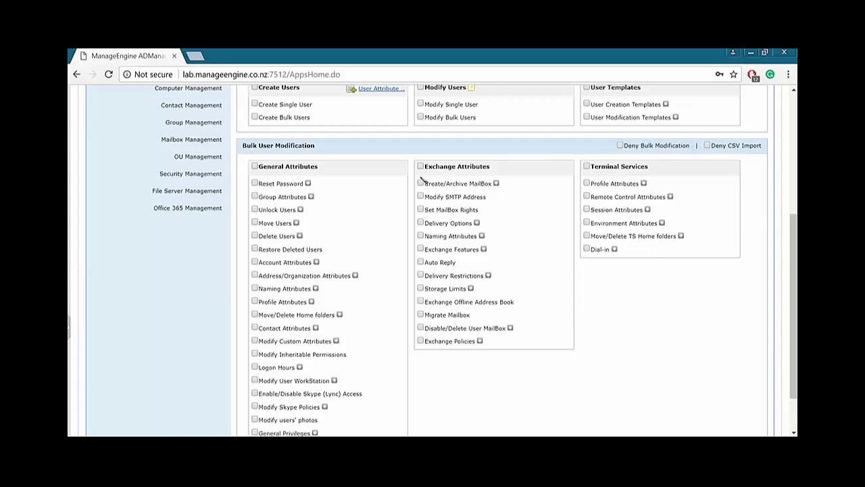
scroll(421, 182, up, 3)
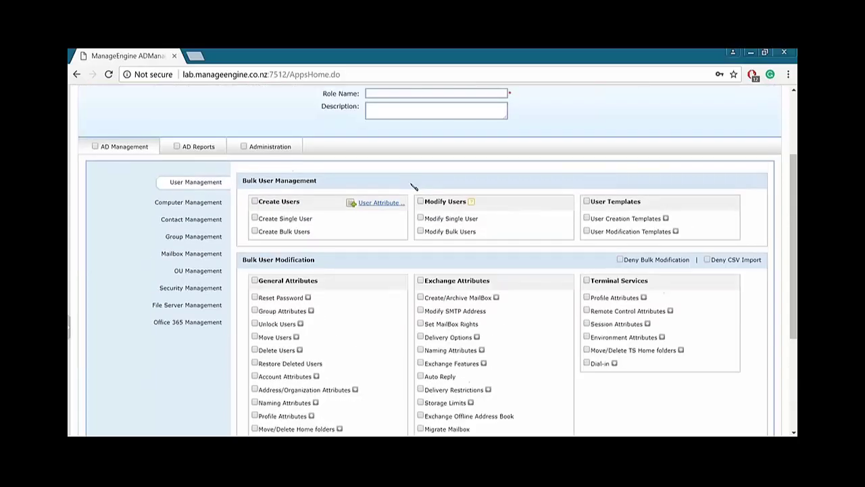
scroll(322, 201, down, 1)
click(96, 146)
scroll(132, 211, up, 3)
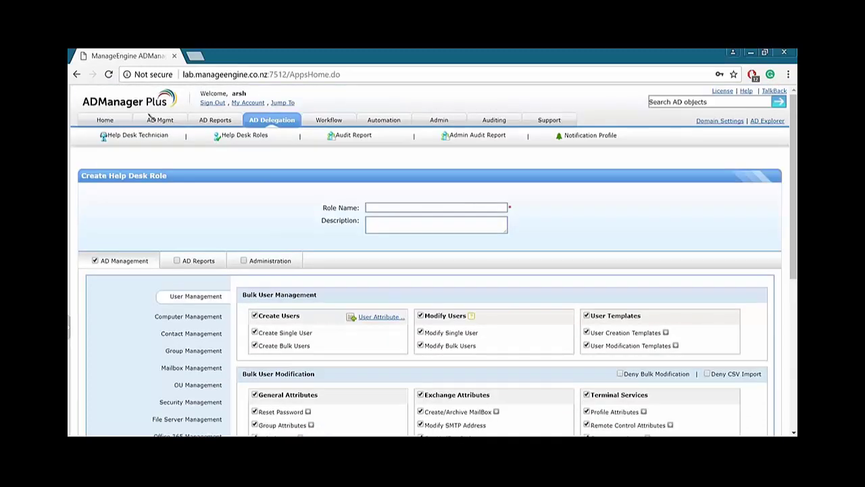
scroll(387, 401, down, 3)
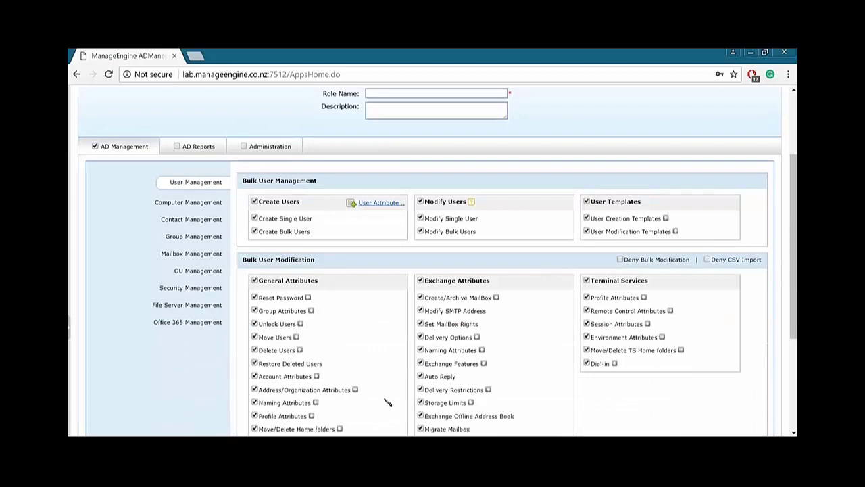
scroll(388, 401, up, 3)
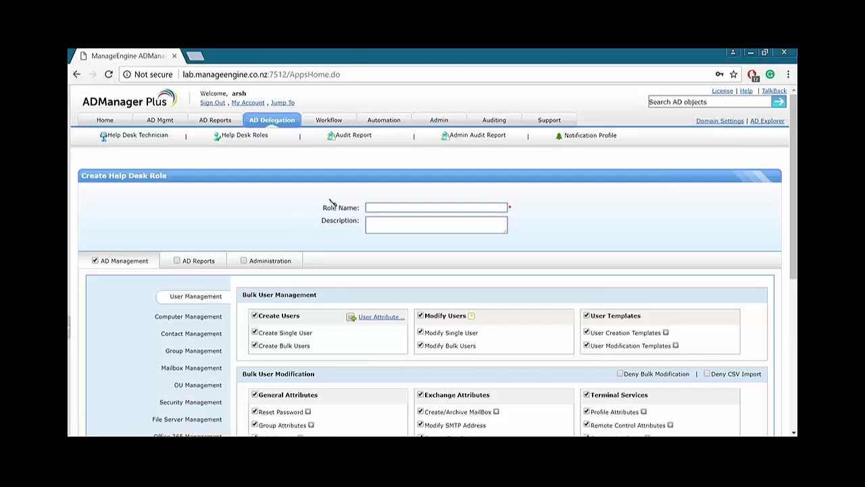
scroll(331, 203, down, 3)
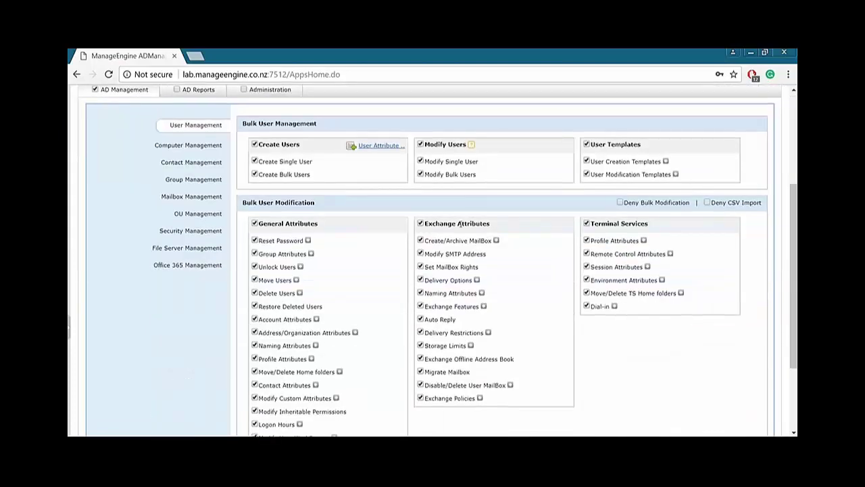
scroll(227, 185, up, 2)
click(96, 203)
scroll(349, 201, down, 1)
click(255, 218)
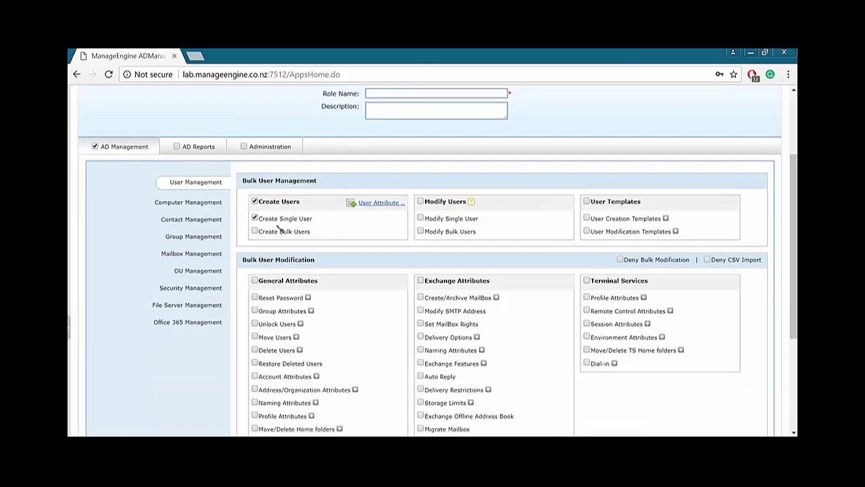
scroll(278, 227, up, 2)
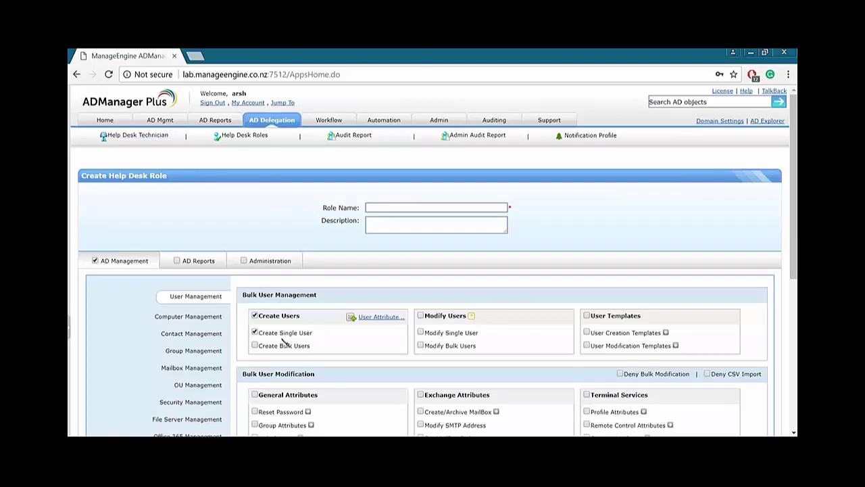
click(256, 316)
Grant the new role Office 365 permissions: Add to existing licenses and Create O365 accounts for AD users.
scroll(191, 323, down, 1)
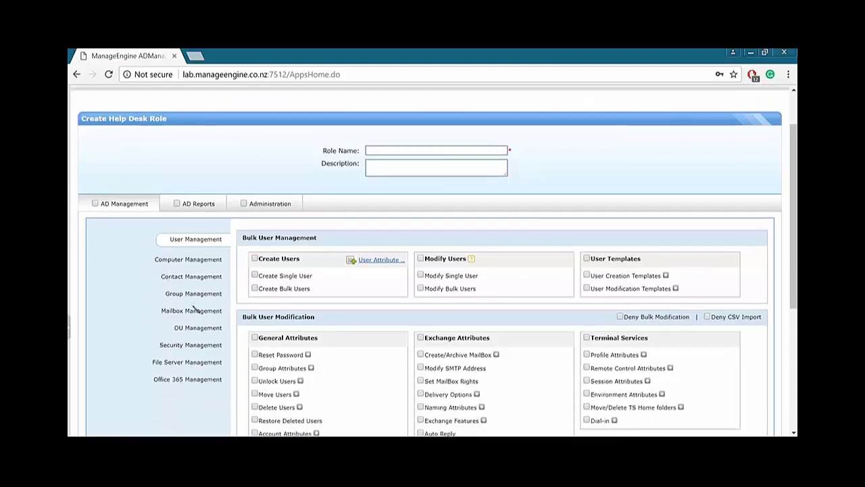
click(196, 379)
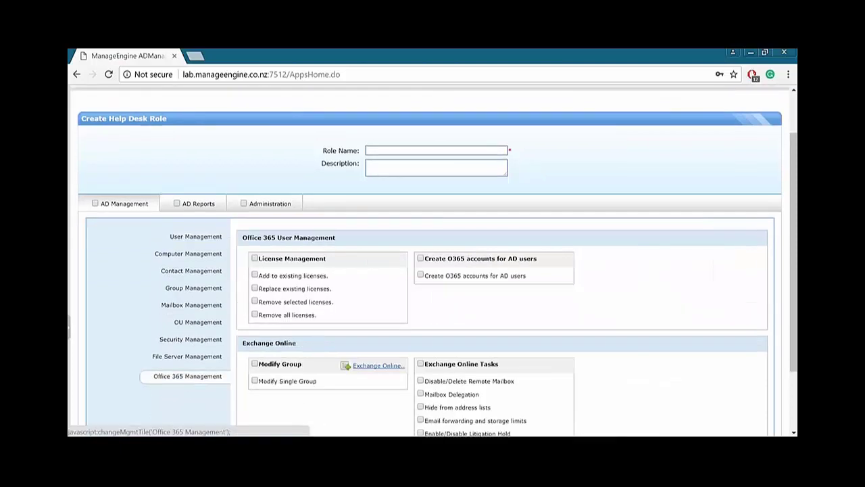
click(254, 275)
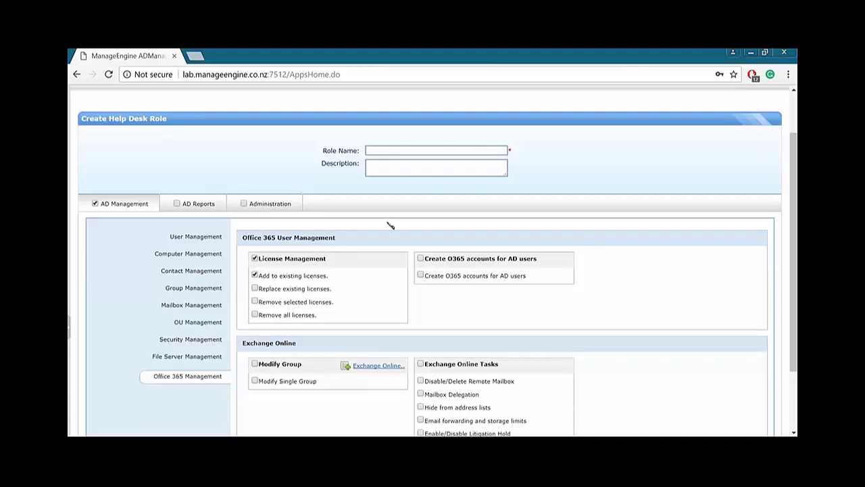
click(424, 259)
scroll(463, 243, down, 2)
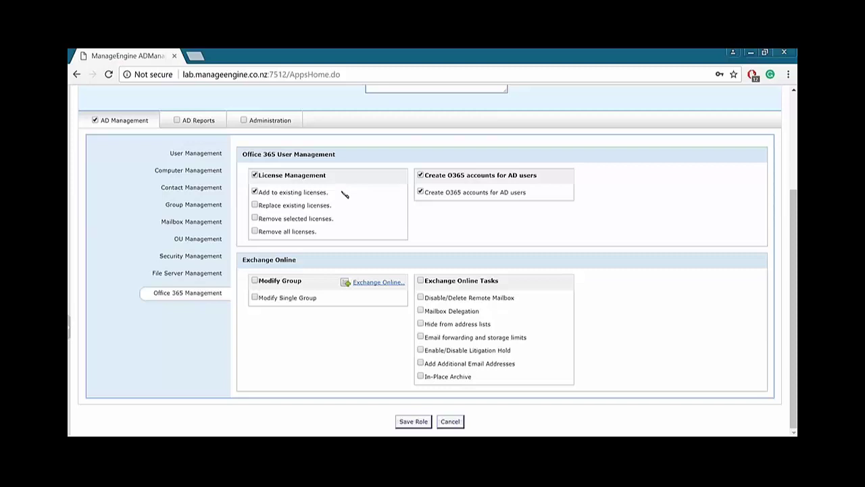
scroll(345, 194, up, 4)
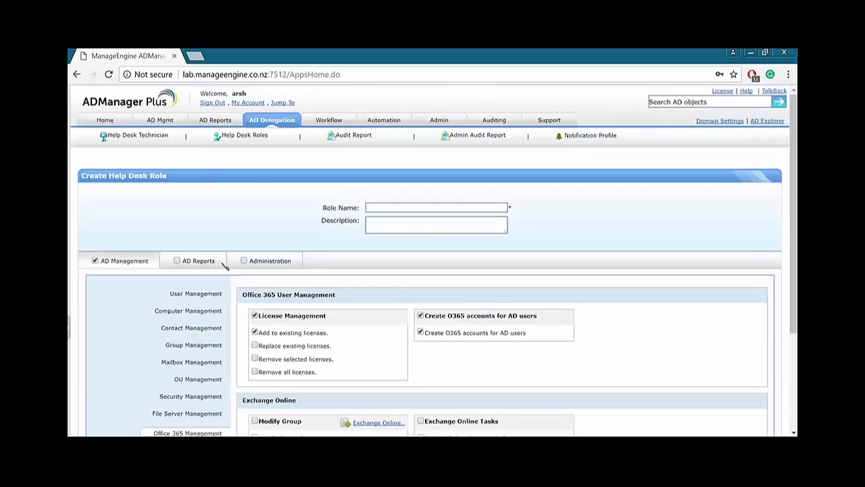
Browse the role's Administration, Help Desk Delegation, Automation and AD Reports permissions, ending on the unticked User Reports options.
click(263, 260)
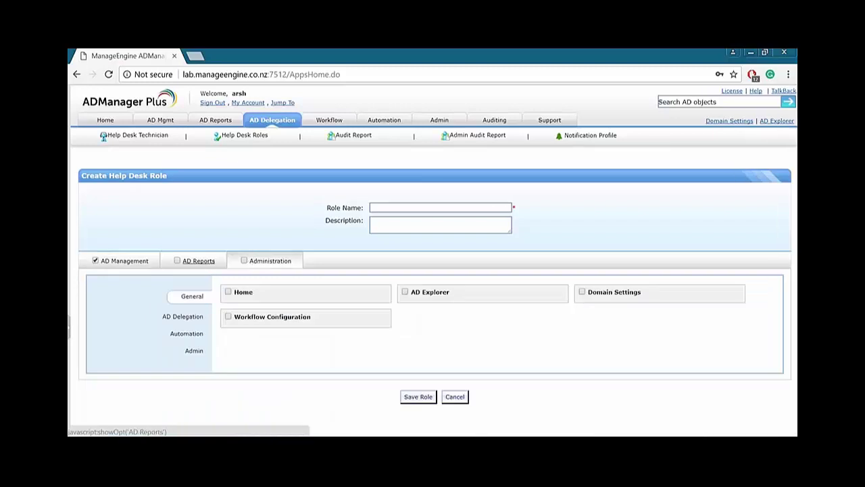
click(198, 260)
click(257, 262)
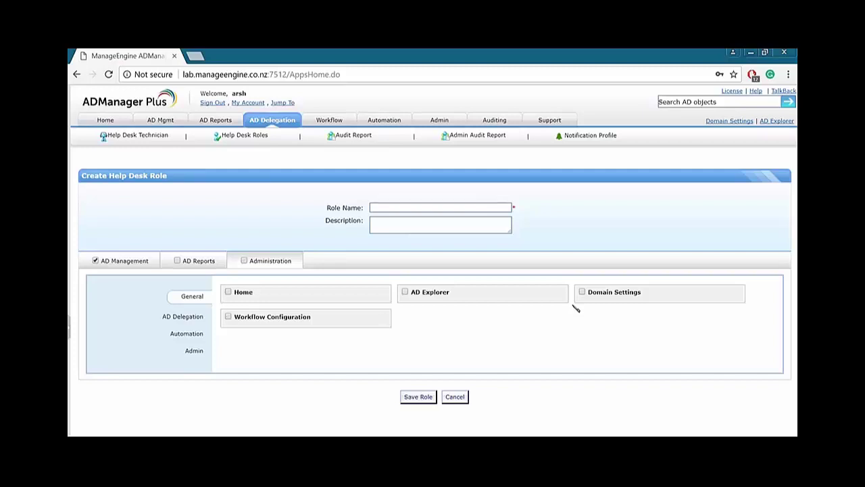
click(190, 315)
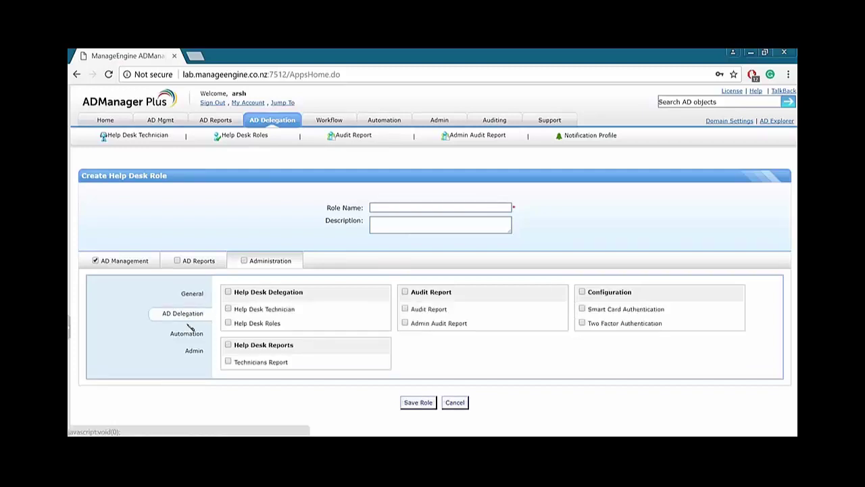
click(188, 332)
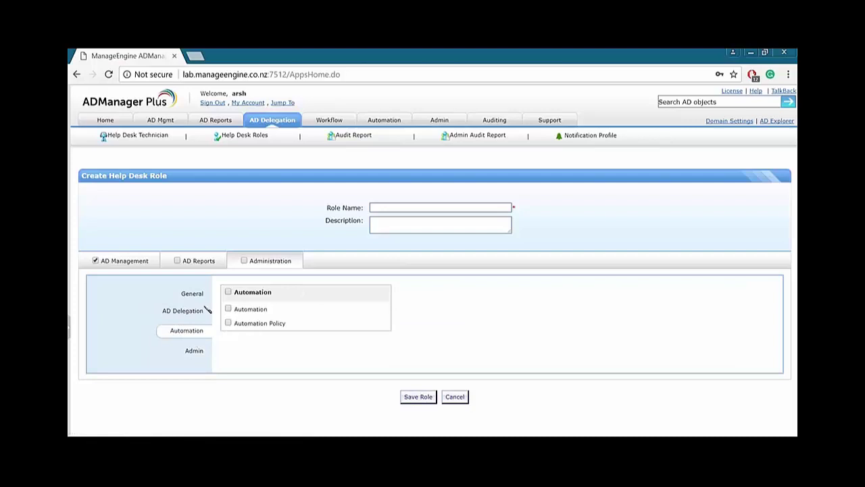
click(196, 261)
scroll(258, 277, down, 1)
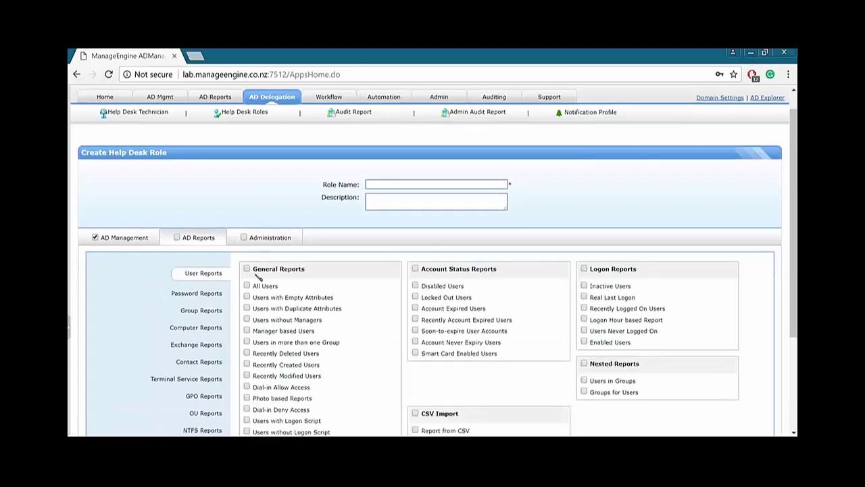
scroll(258, 277, down, 2)
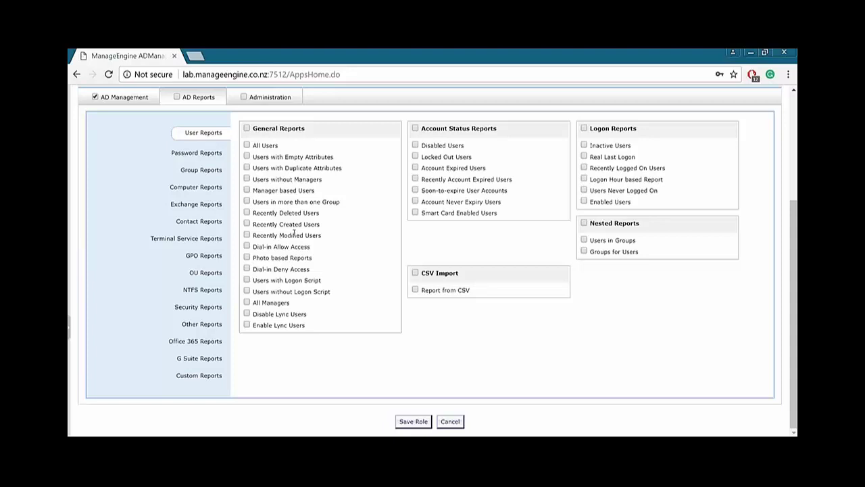
scroll(347, 253, up, 2)
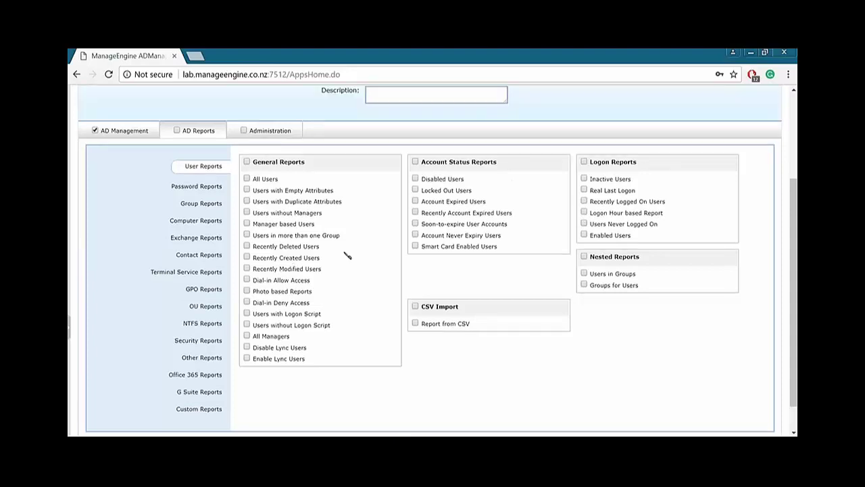
scroll(330, 254, up, 1)
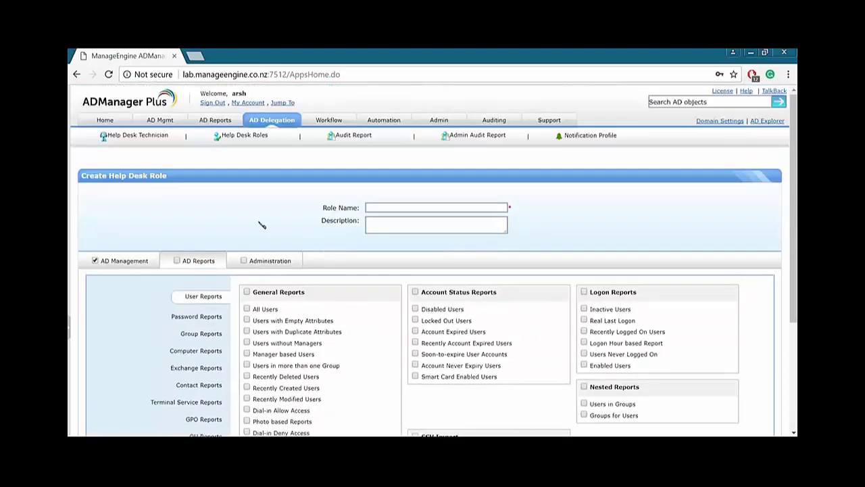
Discard the unsaved role and open the Add OUs container picker for a Super Admin technician.
click(293, 121)
click(491, 144)
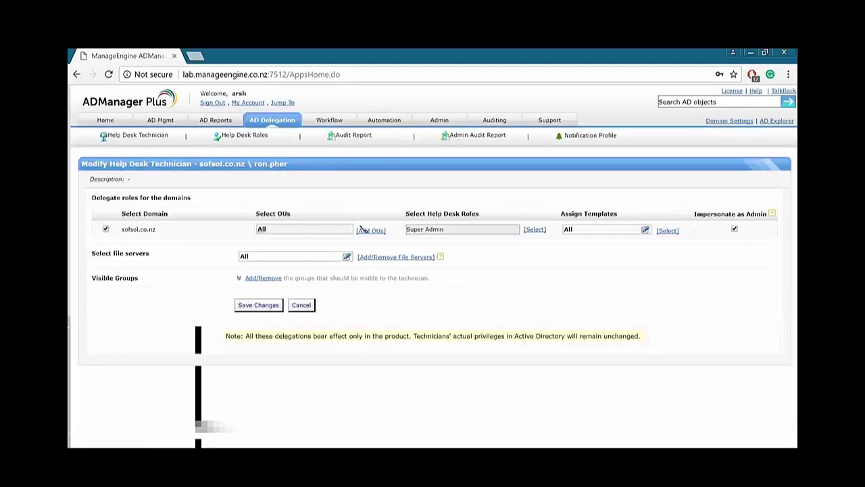
drag(445, 231, 404, 231)
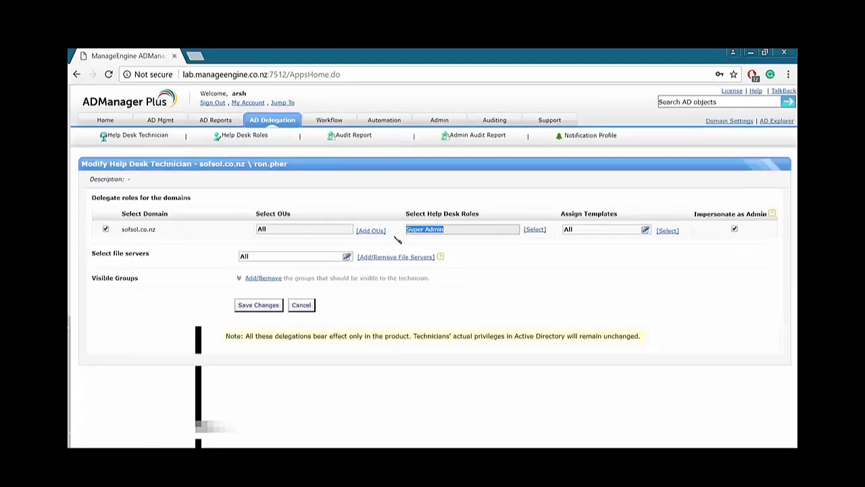
click(319, 234)
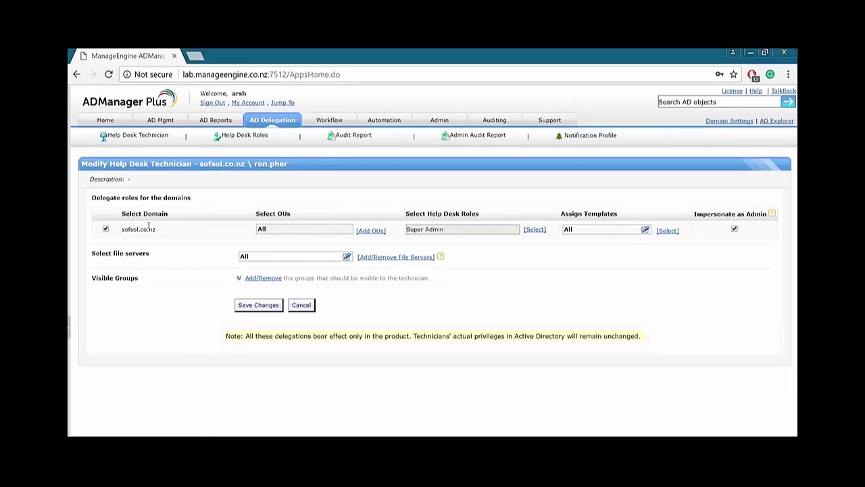
click(375, 231)
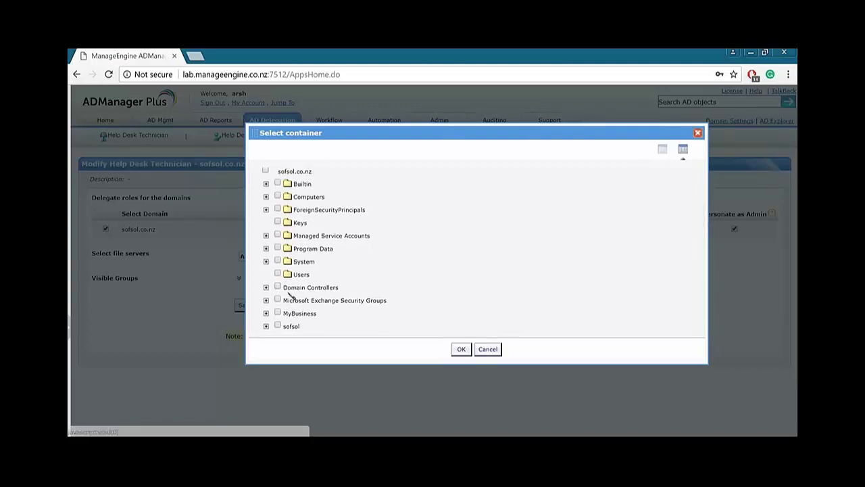
Browse the Managed Service Accounts, Program Data and System containers, then cancel without choosing any.
click(278, 274)
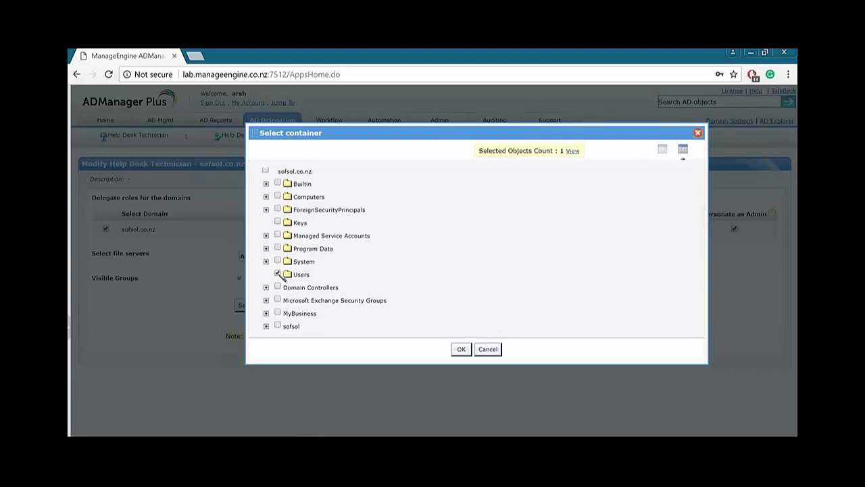
click(278, 273)
click(266, 236)
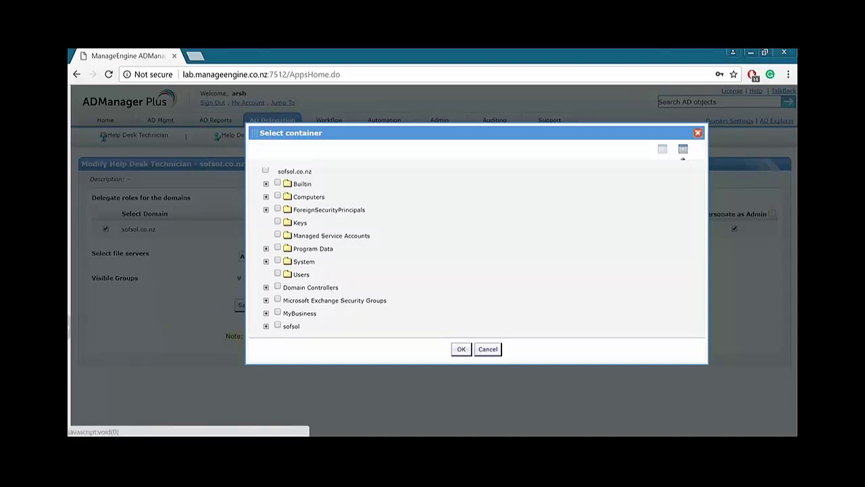
click(266, 248)
click(266, 273)
scroll(406, 297, down, 3)
scroll(432, 311, up, 2)
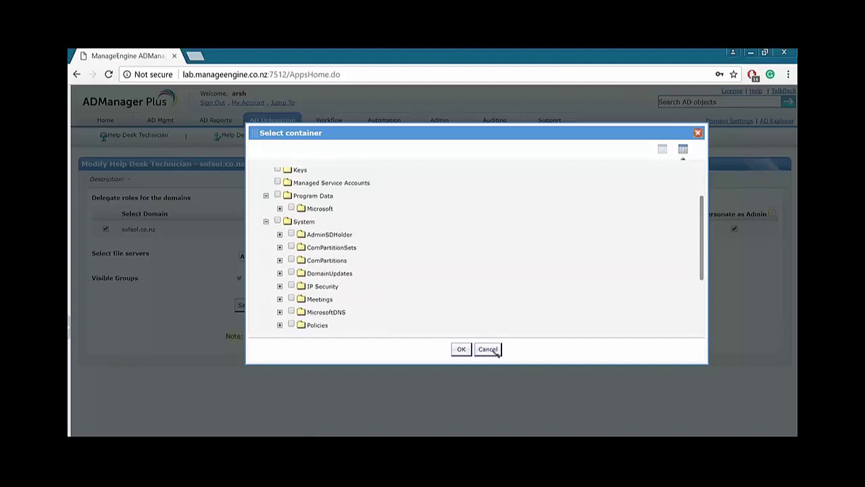
click(488, 349)
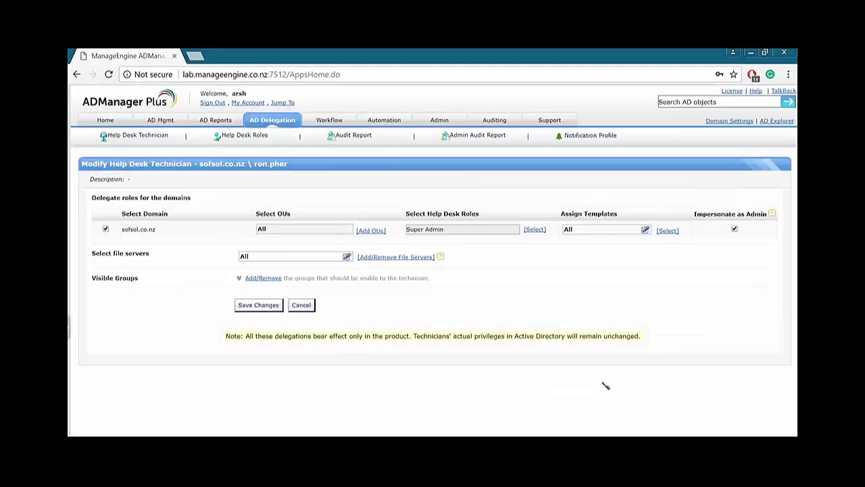
Look through the assignable help desk roles and cancel, leaving the technician as Super Admin.
click(535, 230)
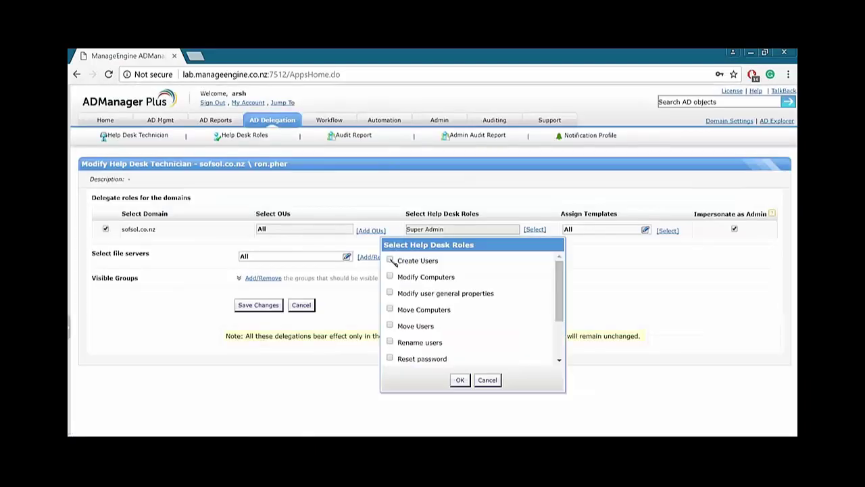
scroll(398, 284, down, 3)
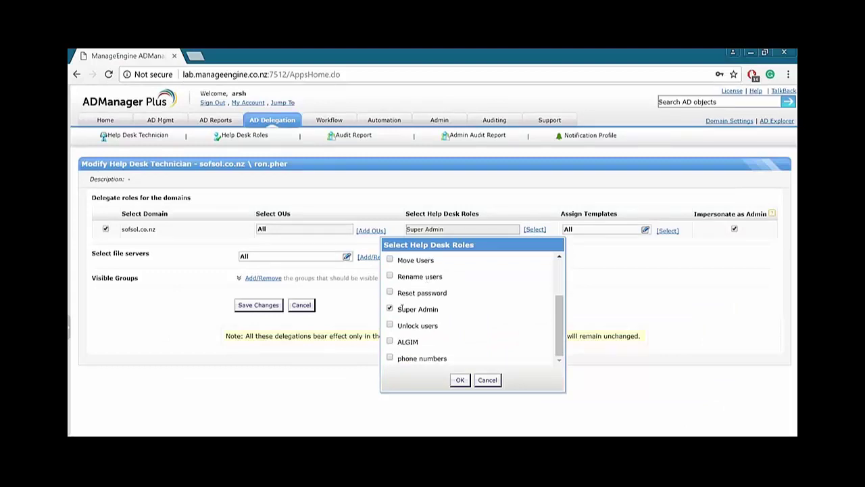
scroll(401, 304, up, 3)
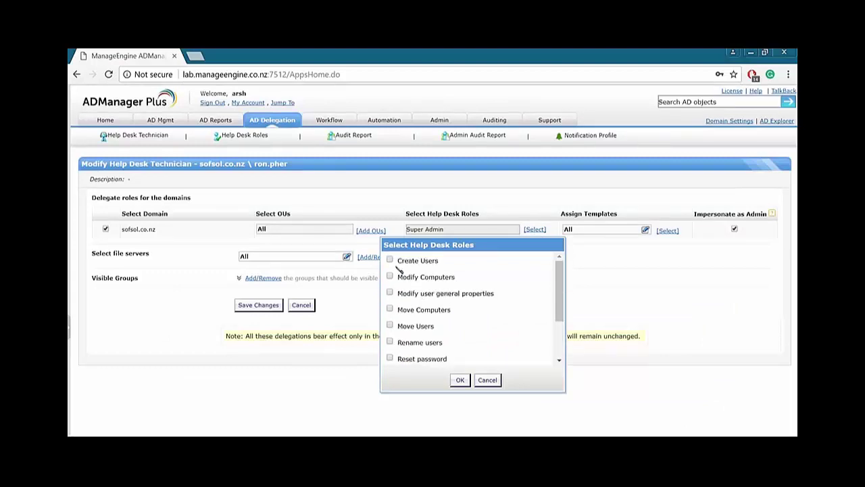
click(389, 260)
click(390, 260)
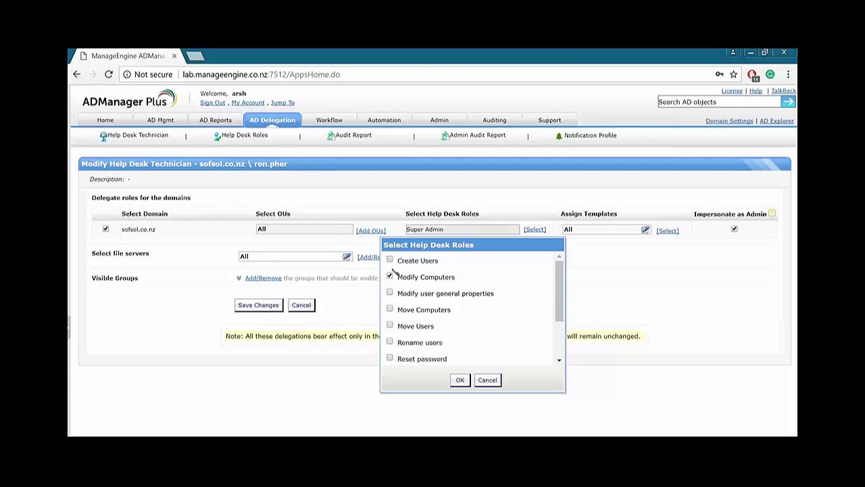
click(489, 380)
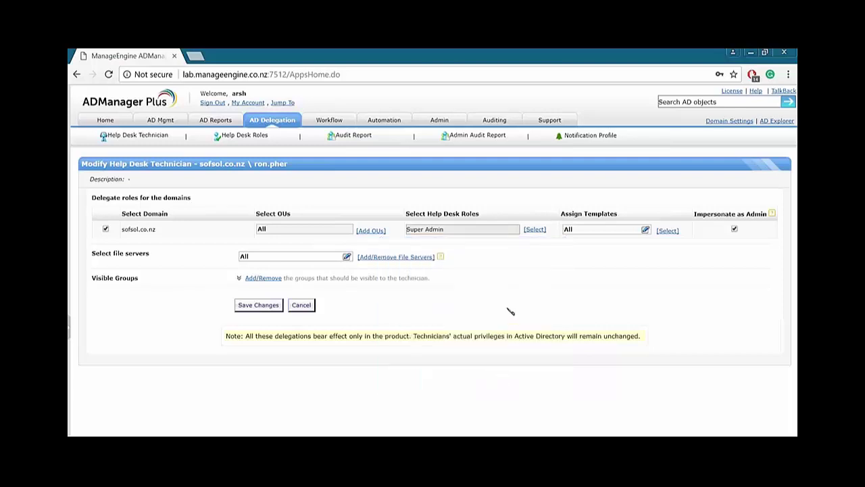
Review the technician's assigned templates, untick four of them, and cancel the template changes.
click(667, 230)
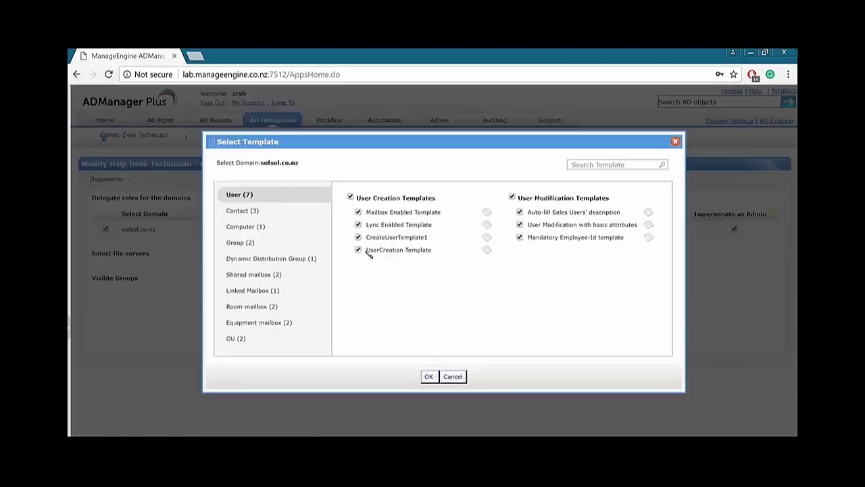
click(358, 250)
click(358, 238)
click(358, 225)
click(358, 212)
click(454, 378)
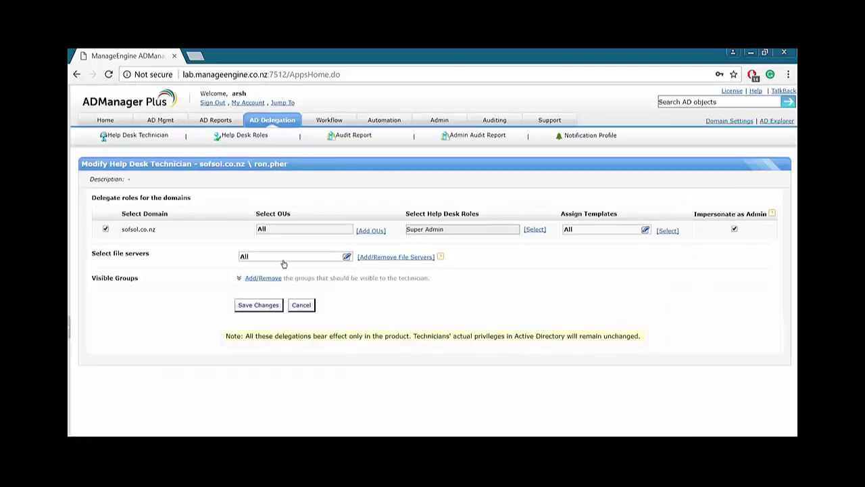
View the included and excluded visible groups, then cancel back to the technicians list.
click(269, 280)
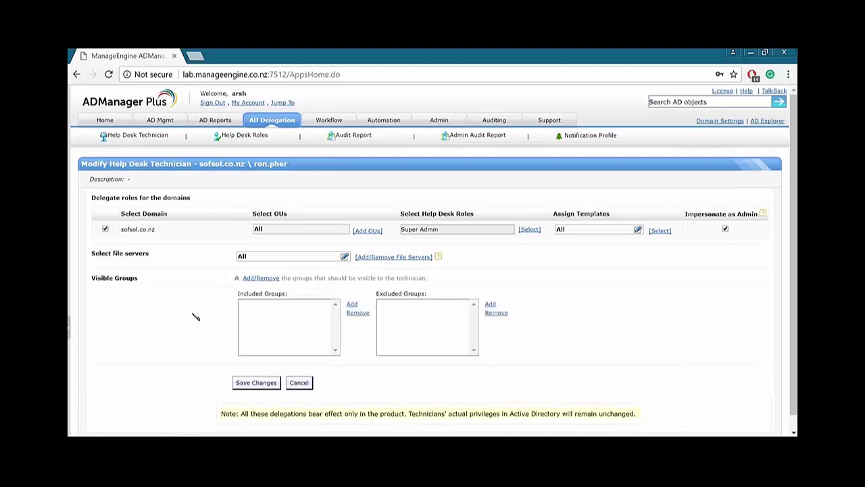
scroll(195, 316, down, 1)
scroll(223, 207, up, 1)
click(256, 381)
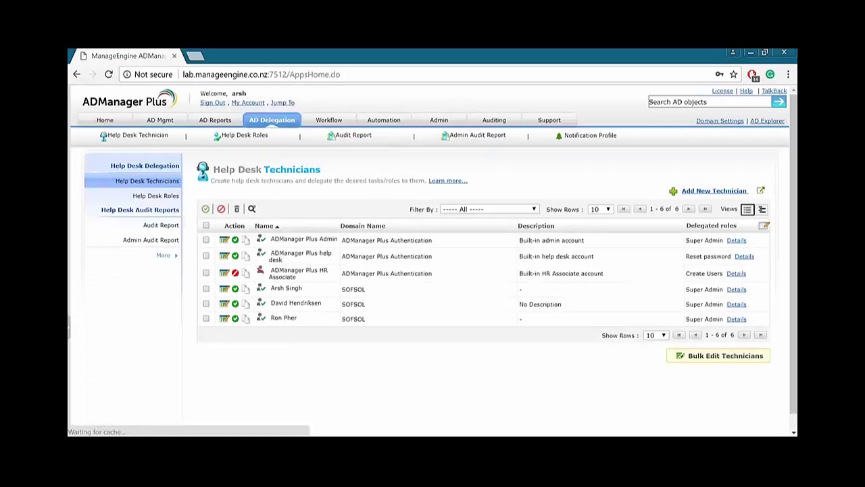
Open the Admin Audit Report of 23 technician and role actions and show its export formats.
click(157, 241)
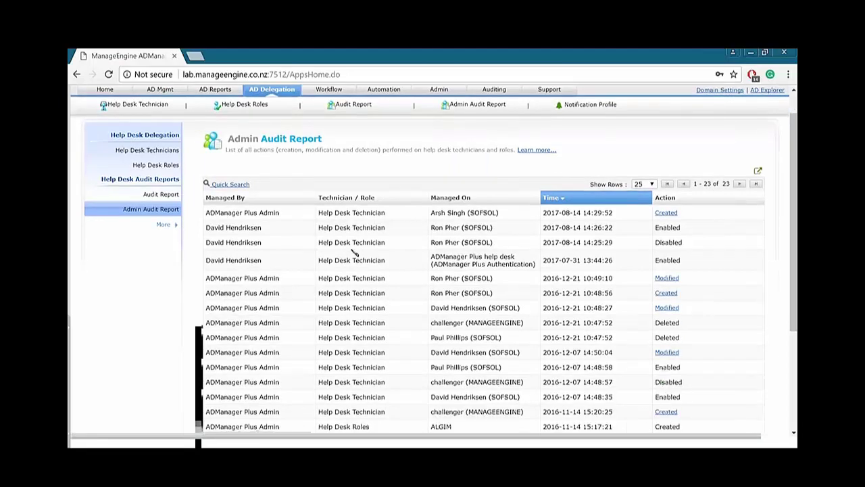
scroll(355, 250, down, 3)
scroll(358, 252, up, 3)
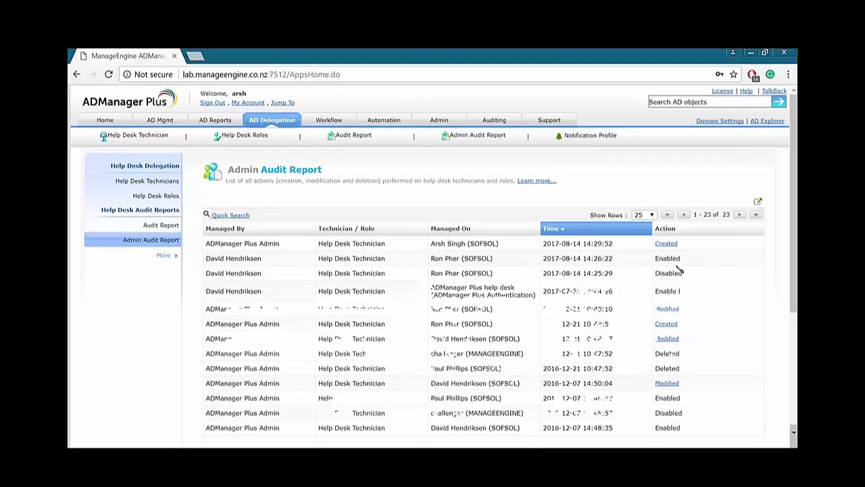
scroll(679, 271, down, 1)
scroll(678, 271, down, 2)
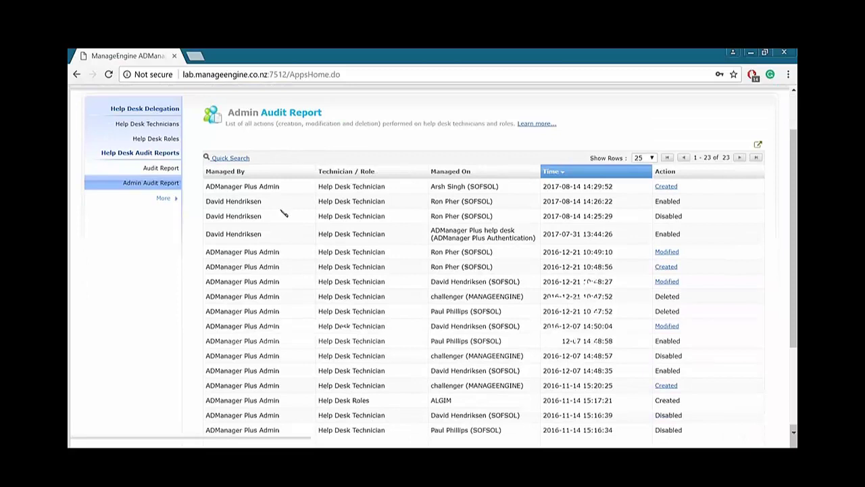
scroll(284, 213, up, 3)
click(758, 202)
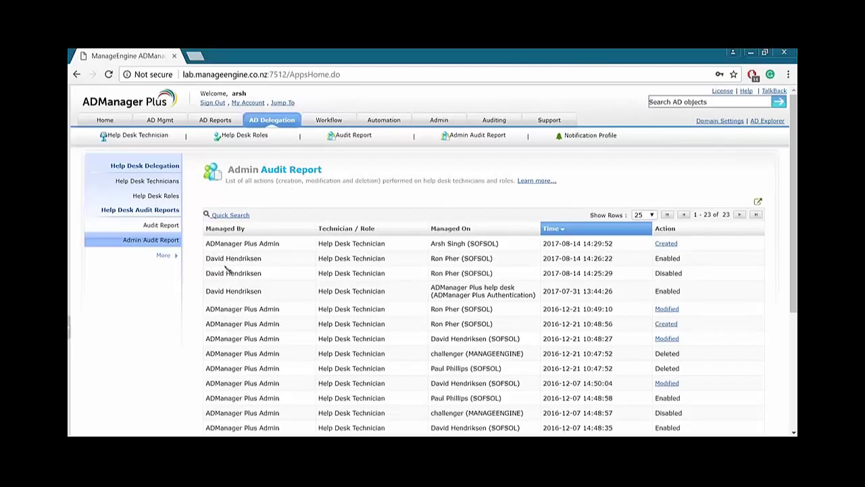
Open the Business Workflow page and highlight the Requester stage's description.
click(322, 122)
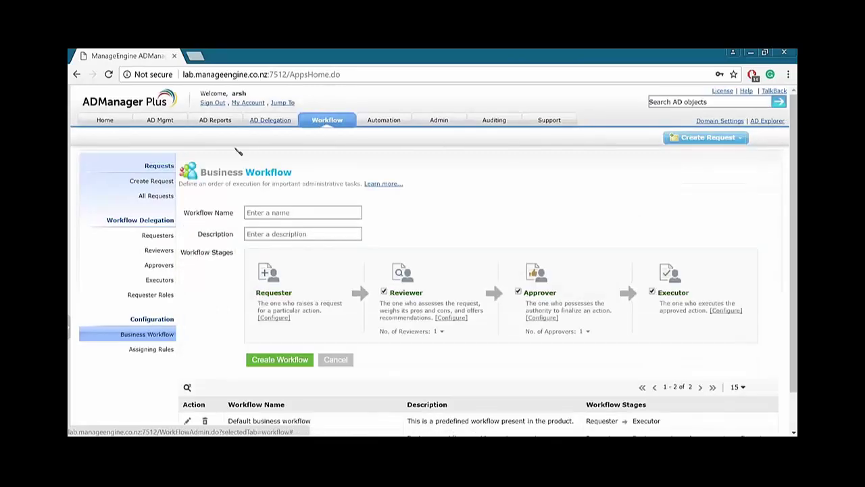
scroll(232, 240, down, 1)
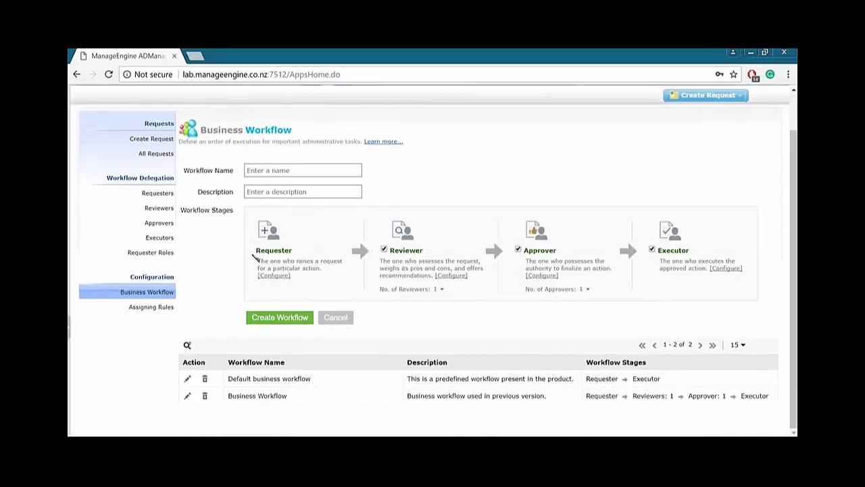
drag(257, 261, 338, 272)
click(333, 272)
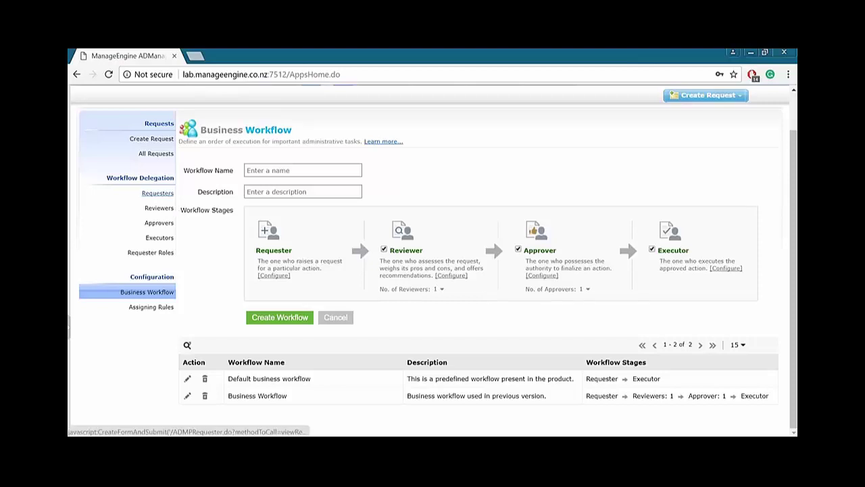
Browse the requester, reviewer, approver and executor lists, then cancel adding a technician as executor.
click(162, 194)
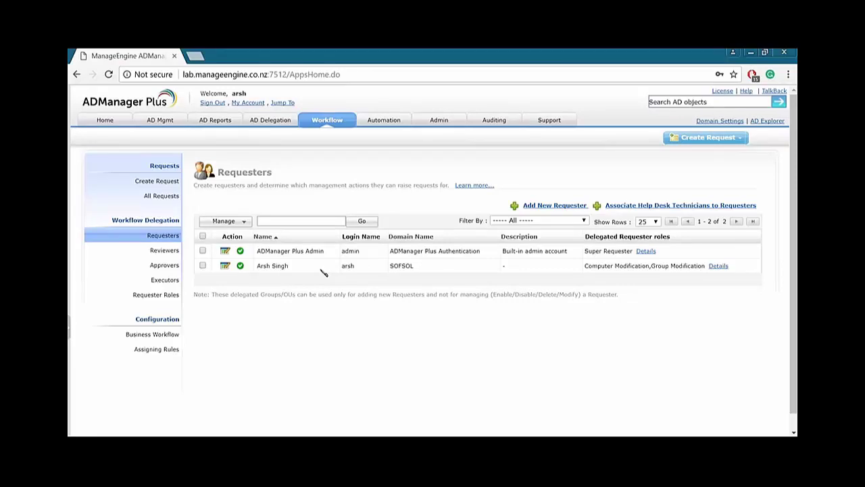
click(162, 251)
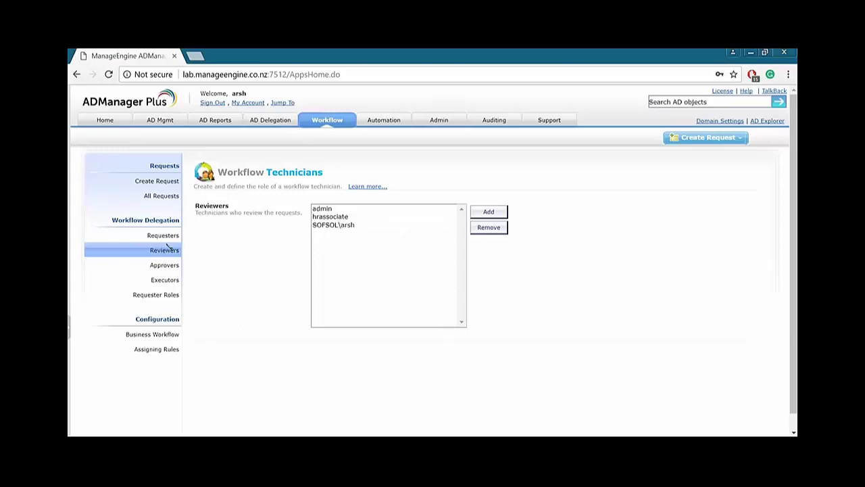
click(164, 265)
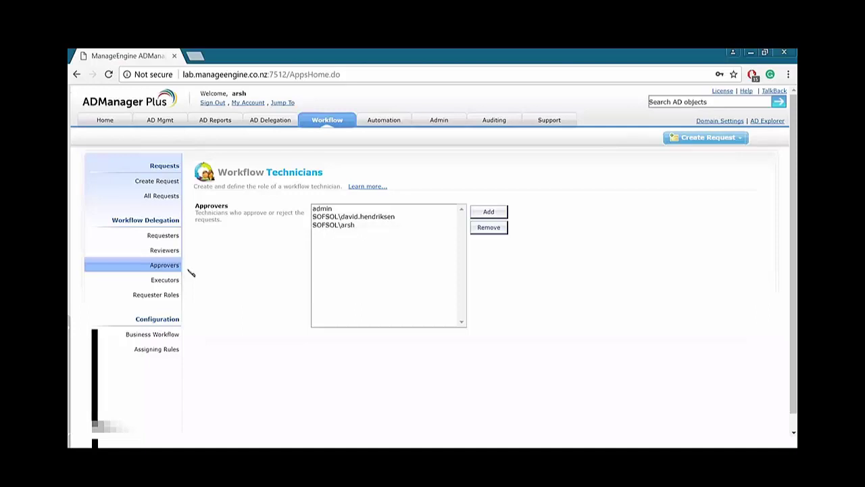
click(165, 280)
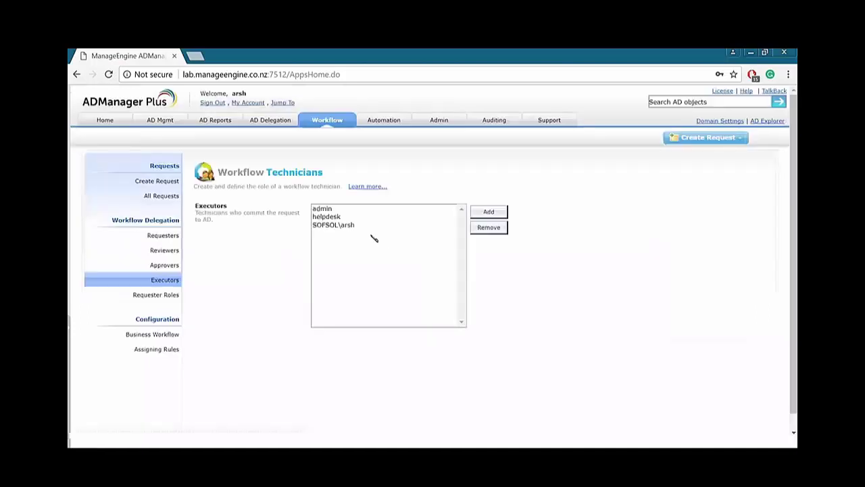
click(345, 225)
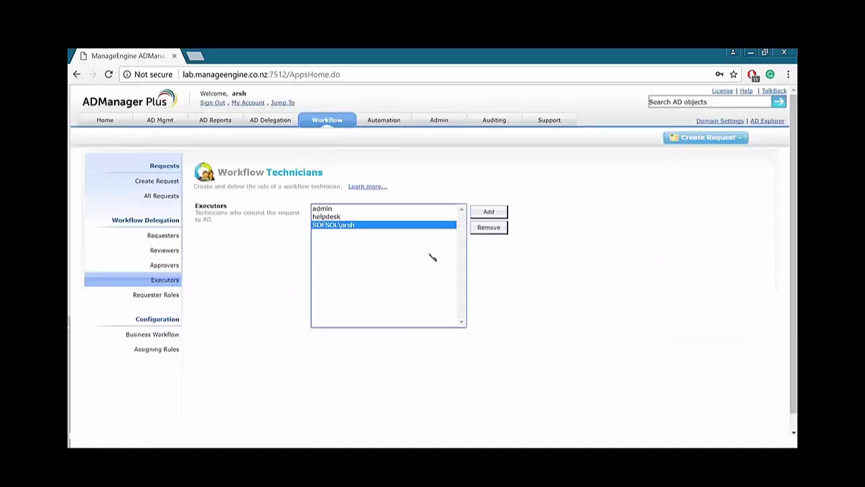
click(489, 212)
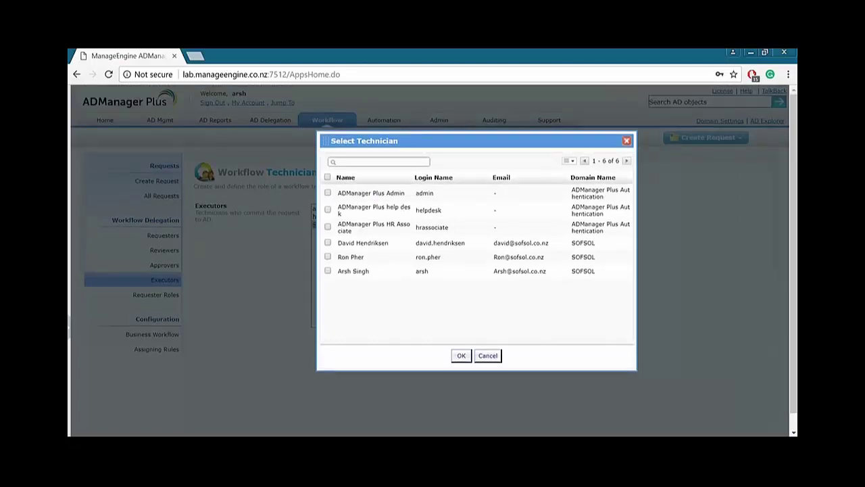
click(626, 140)
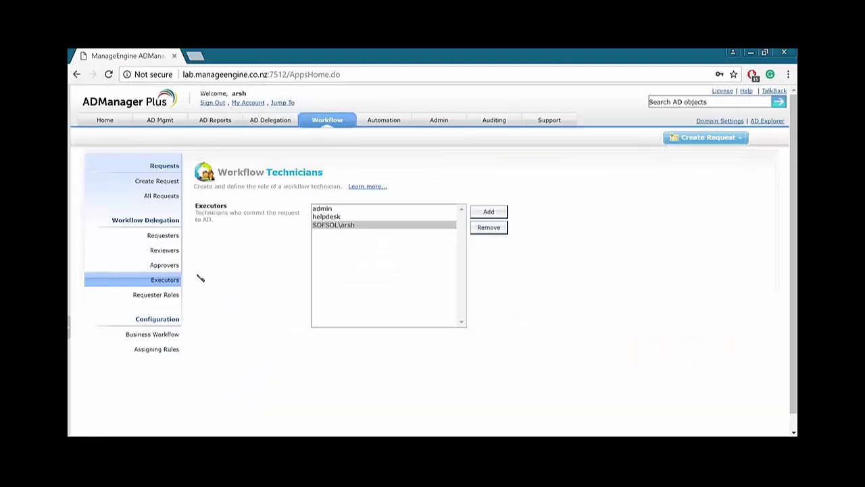
click(162, 295)
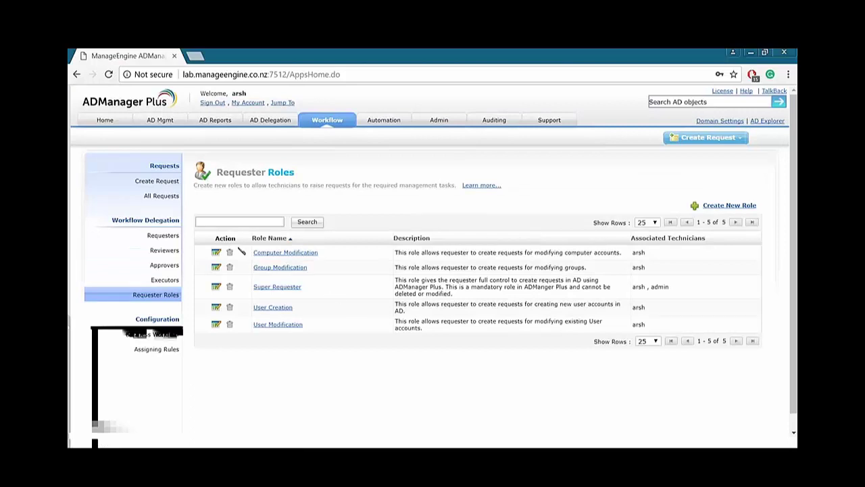
click(717, 205)
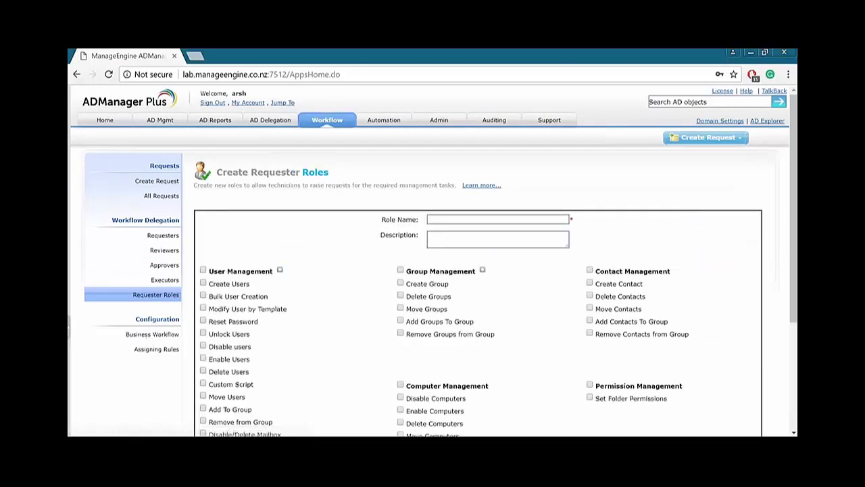
scroll(315, 246, down, 1)
scroll(315, 246, down, 2)
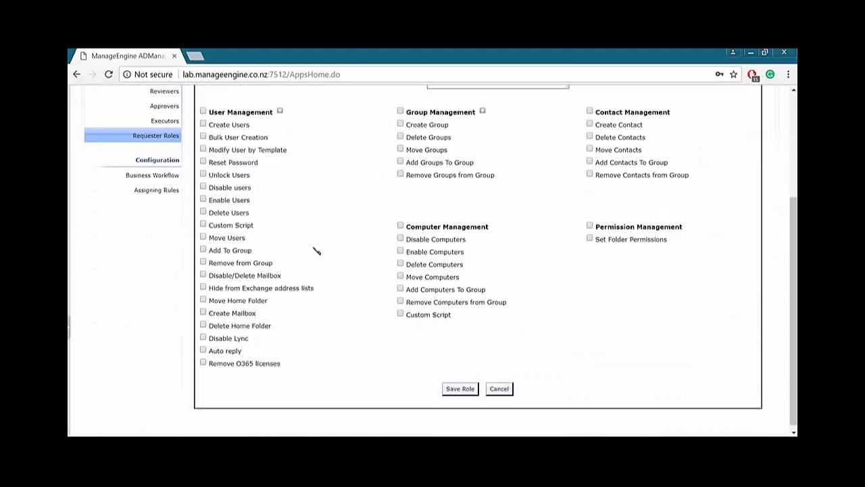
click(508, 384)
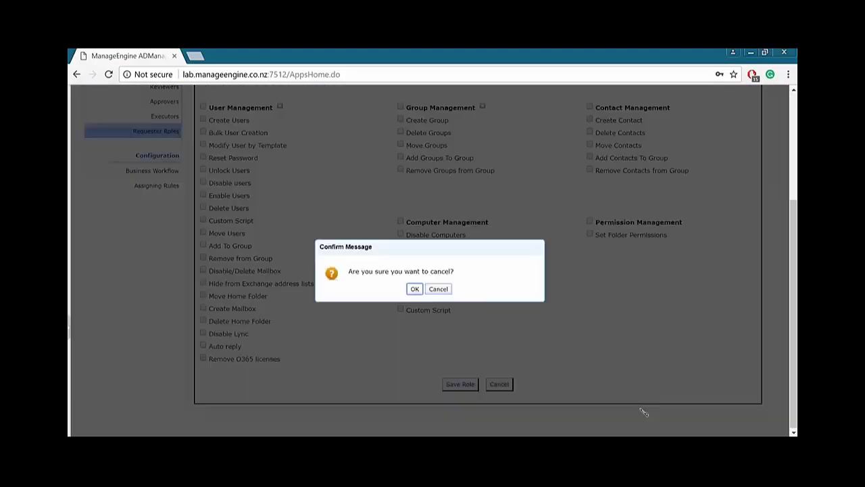
click(415, 289)
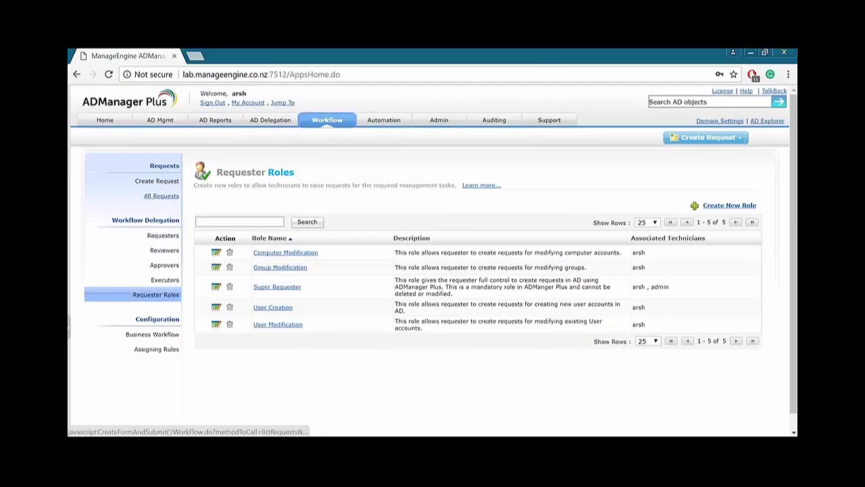
click(162, 196)
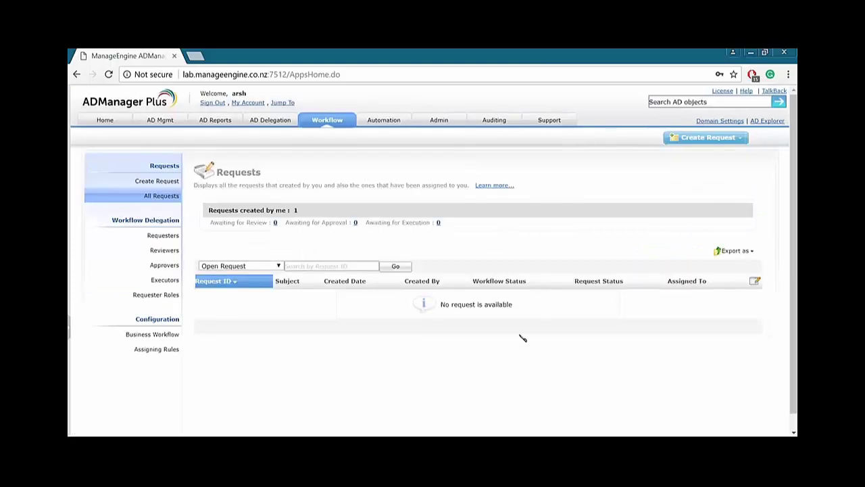
Start a new request from the empty requests list and enter the subject 'Urgent'.
drag(460, 304, 537, 305)
click(471, 346)
click(154, 182)
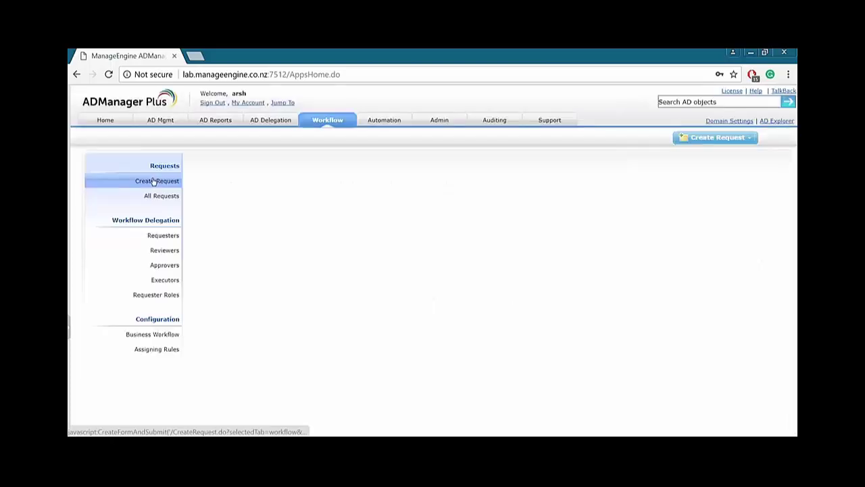
scroll(330, 247, down, 2)
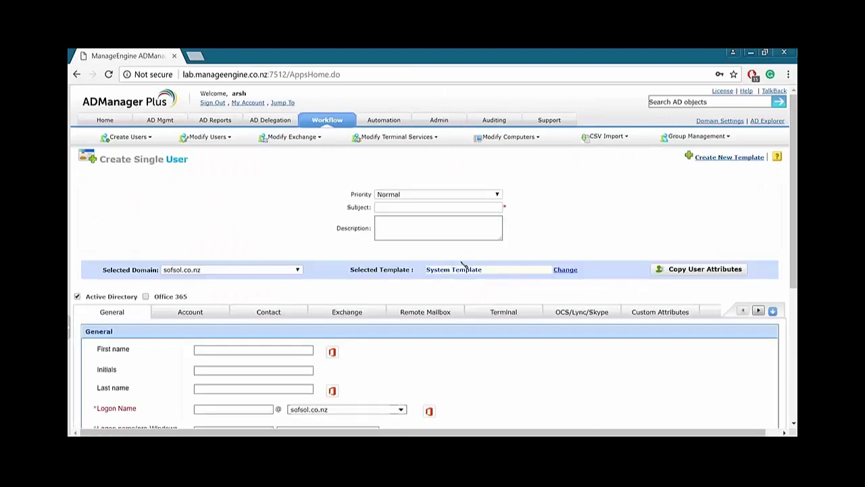
click(466, 194)
click(464, 209)
click(463, 208)
text(Urgent)
Switch to the UserCreation Template and enter the user's first name, last name and logon name.
scroll(299, 174, down, 2)
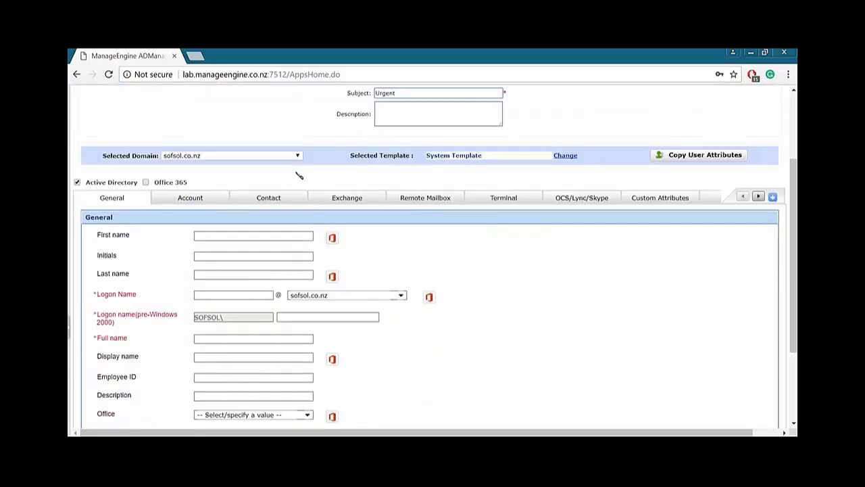
click(565, 156)
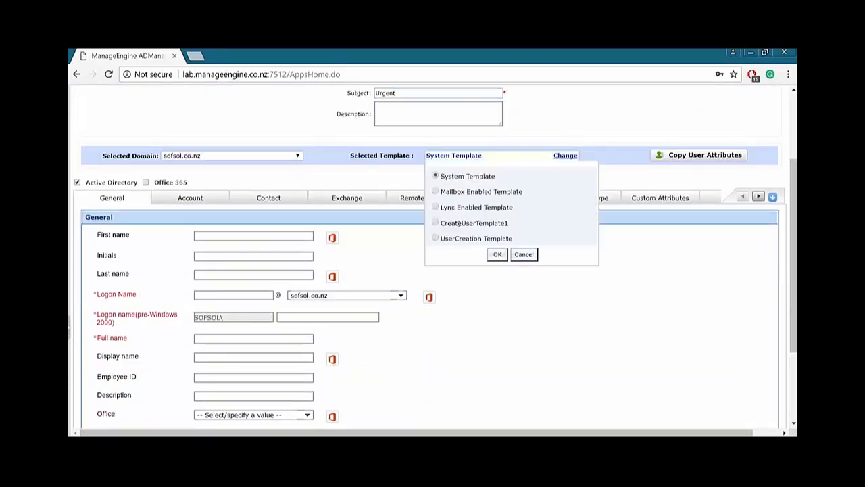
click(497, 254)
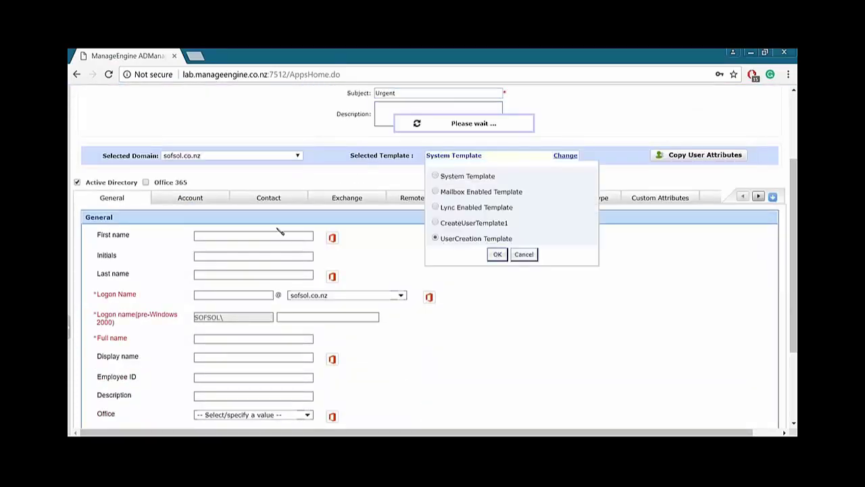
scroll(223, 215, down, 1)
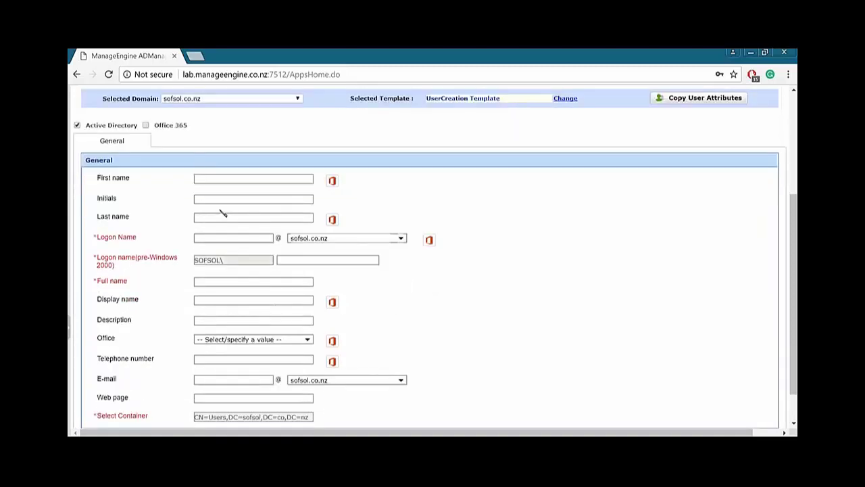
click(245, 180)
key(Tab)
key(Tab)
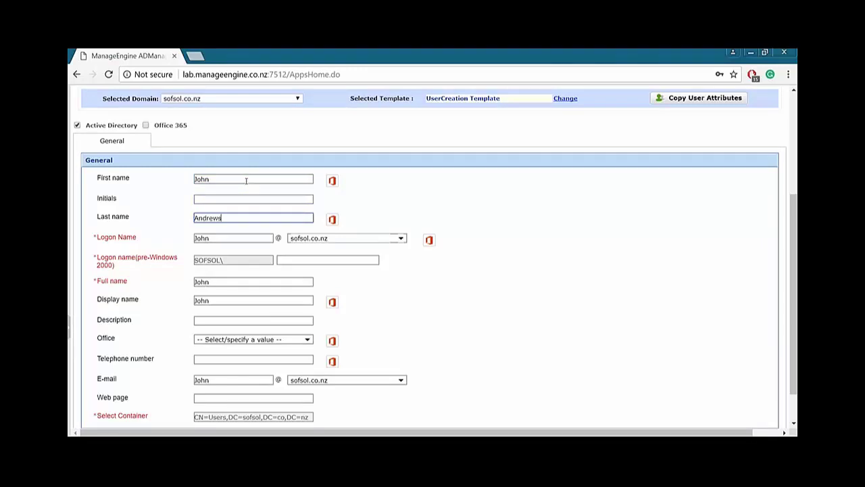
click(282, 269)
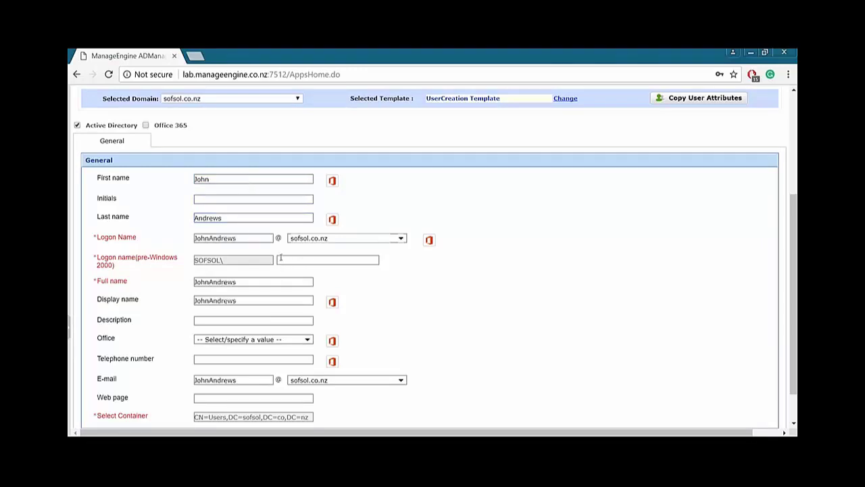
click(292, 258)
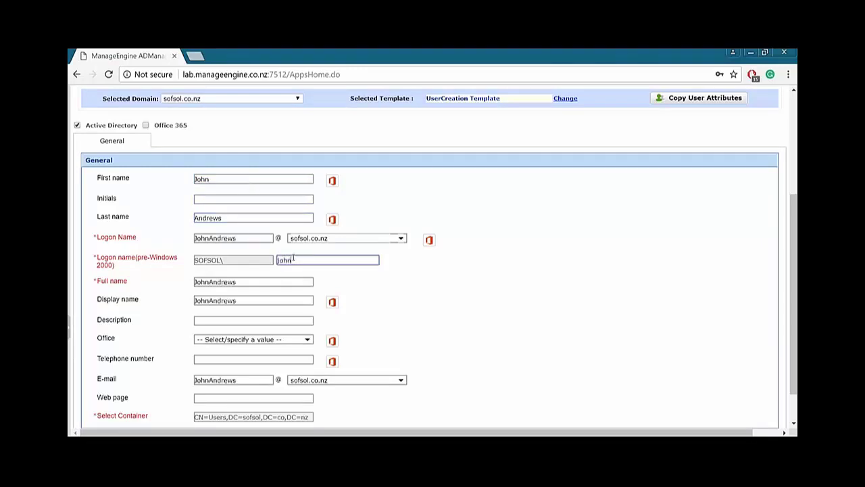
Submit the request, fix the missing-subject warning, and resubmit until the request is sent.
scroll(216, 298, down, 1)
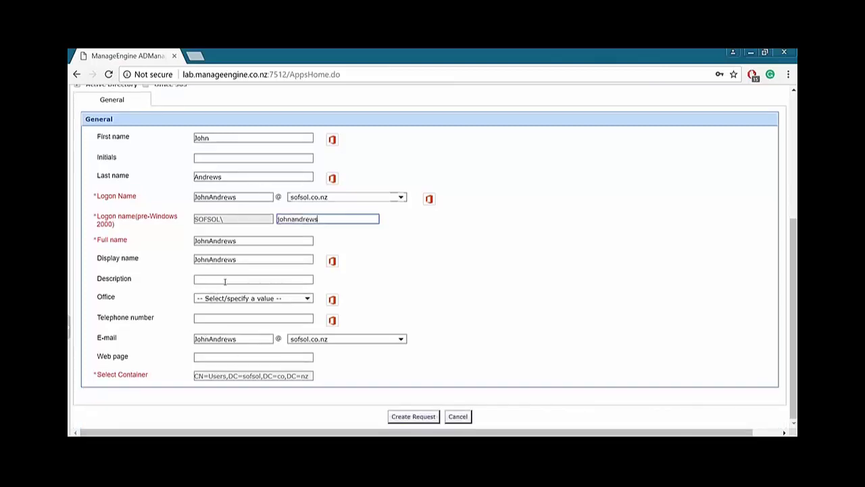
scroll(216, 236, up, 3)
scroll(381, 253, down, 3)
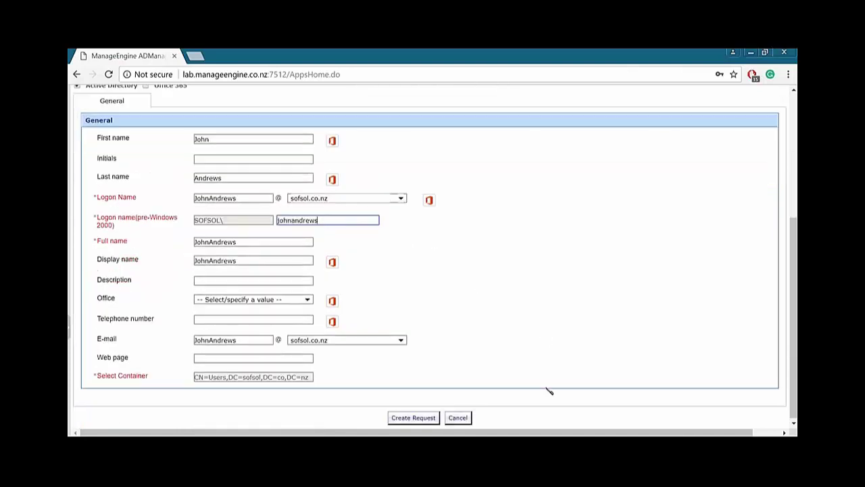
click(412, 417)
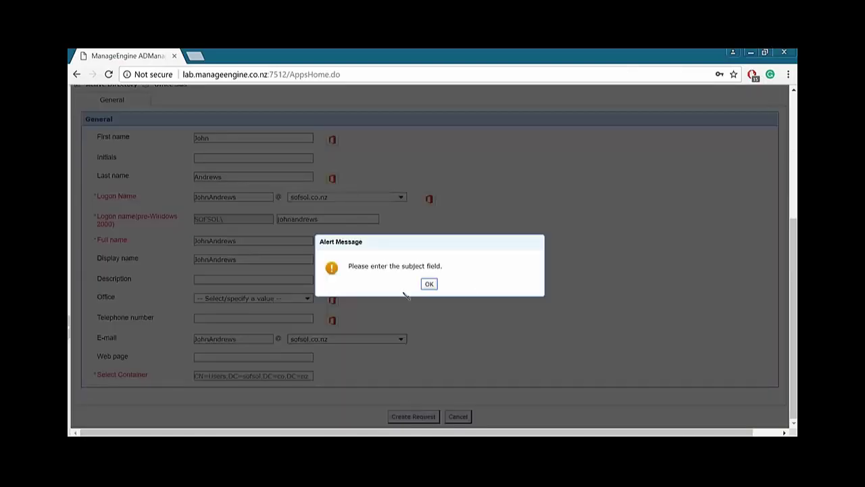
scroll(427, 285, up, 1)
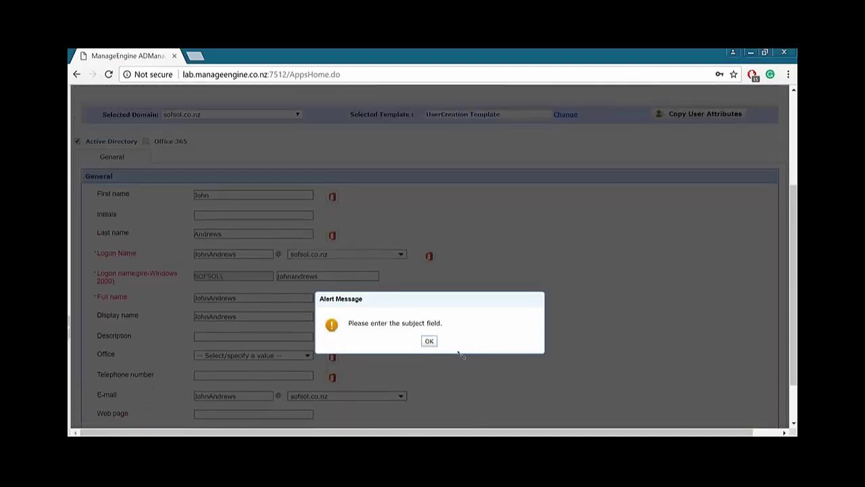
click(428, 343)
scroll(446, 342, up, 3)
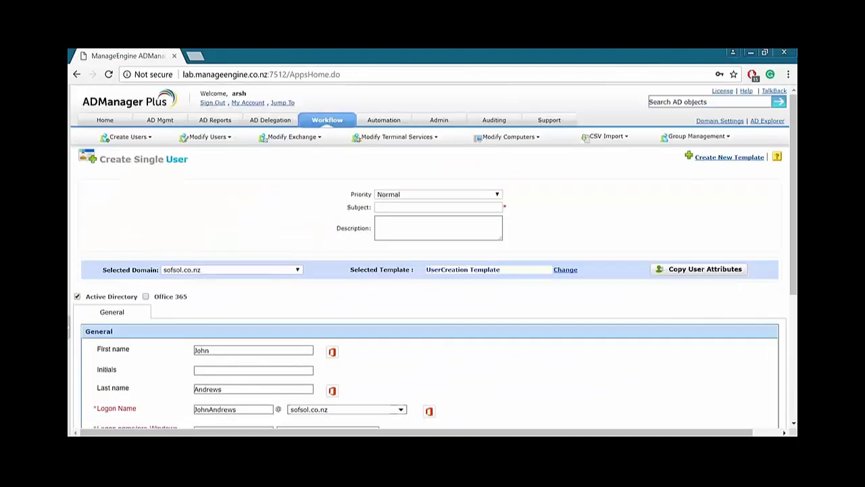
click(446, 208)
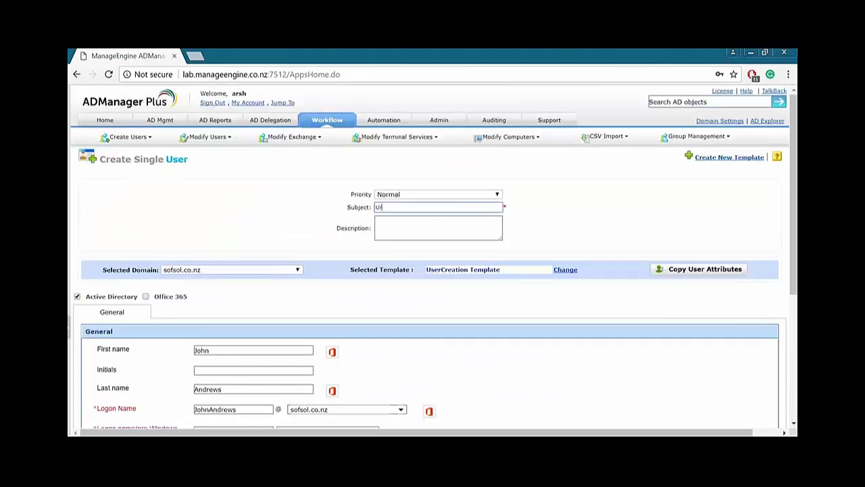
scroll(407, 288, down, 4)
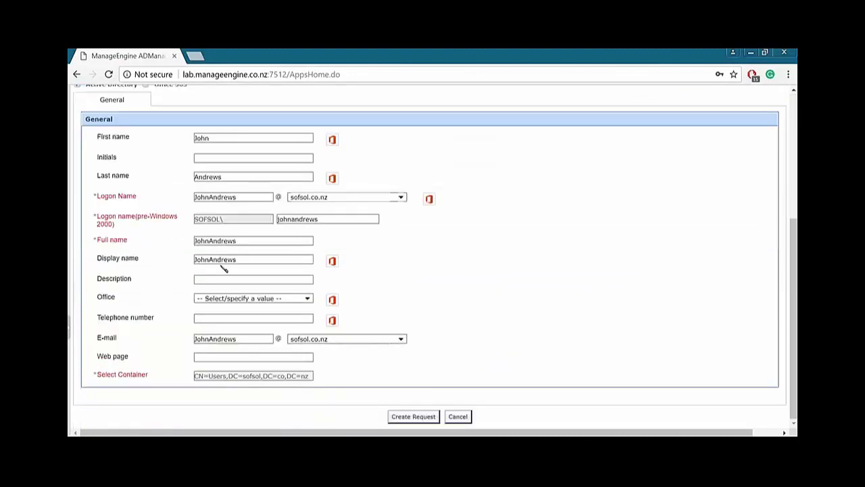
click(428, 417)
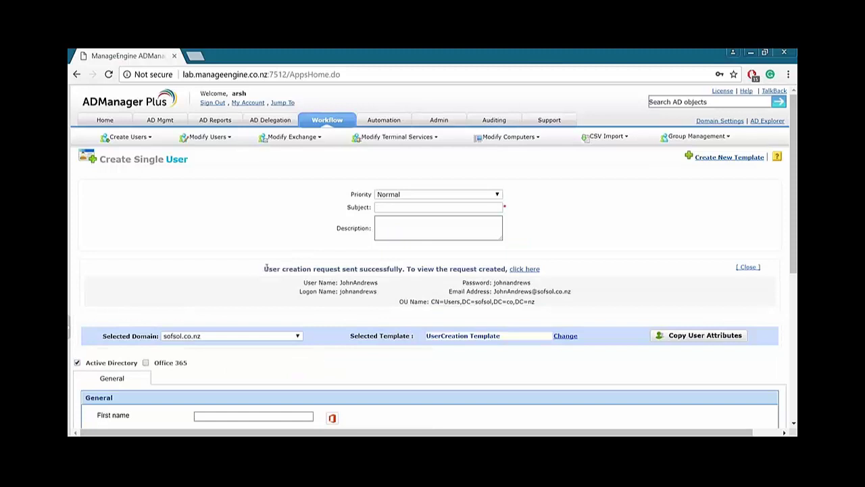
drag(264, 268, 412, 269)
Return to All Requests and note the one request awaiting review.
click(409, 269)
click(318, 119)
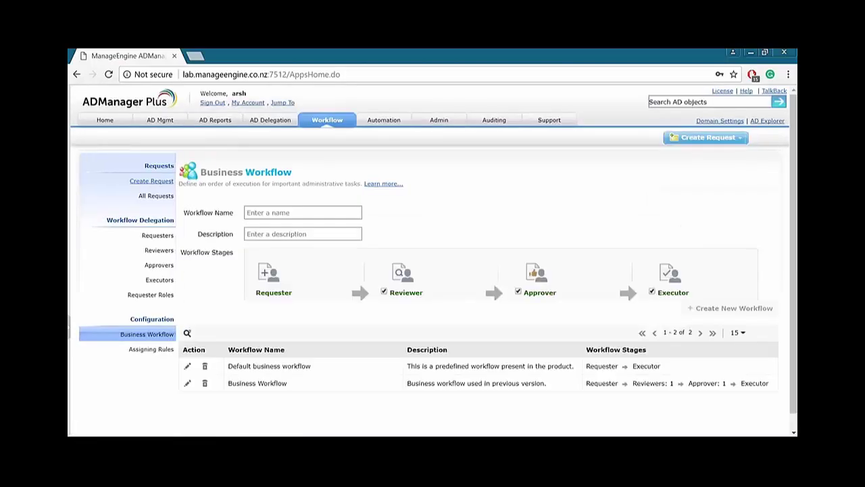
click(162, 195)
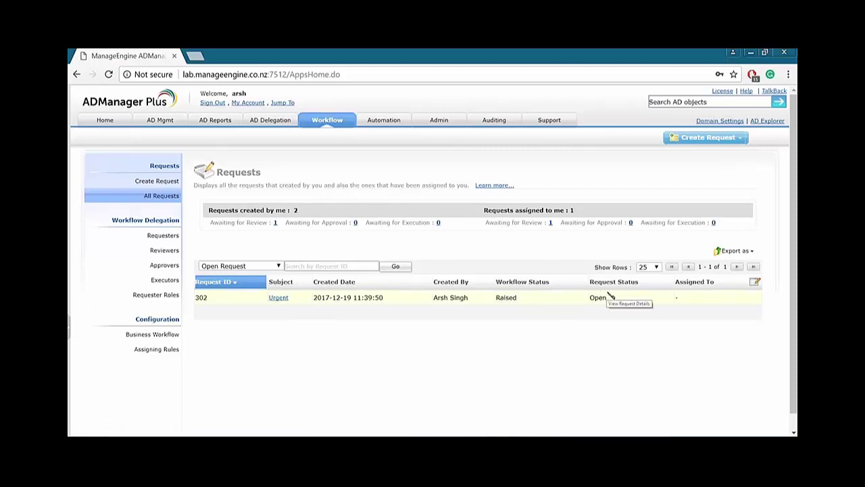
drag(486, 224, 699, 224)
click(639, 299)
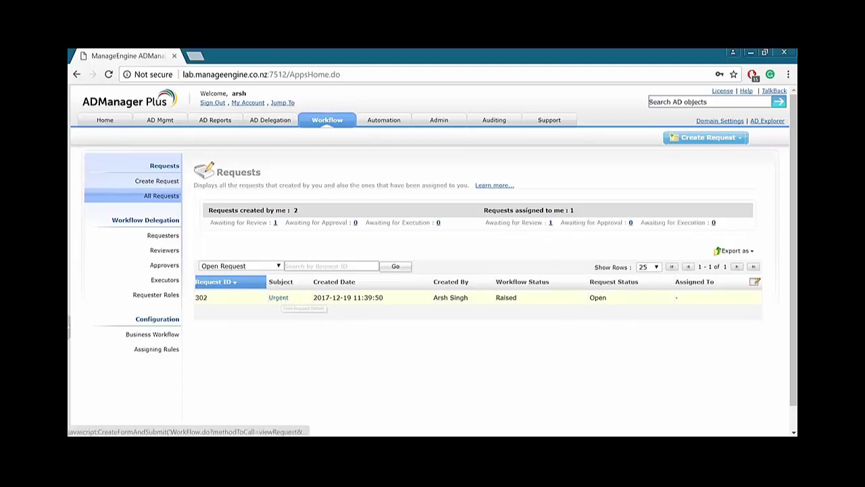
Inspect the Urgent request's details and requested user account, then go back to All Requests.
click(280, 298)
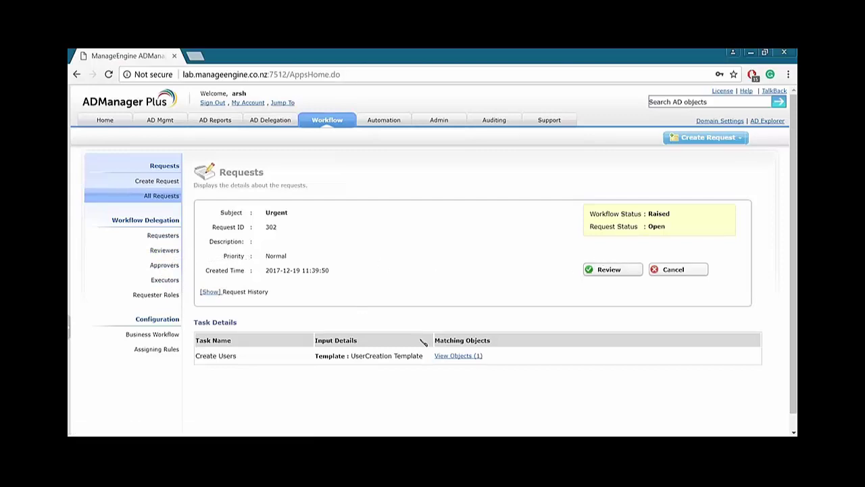
click(438, 356)
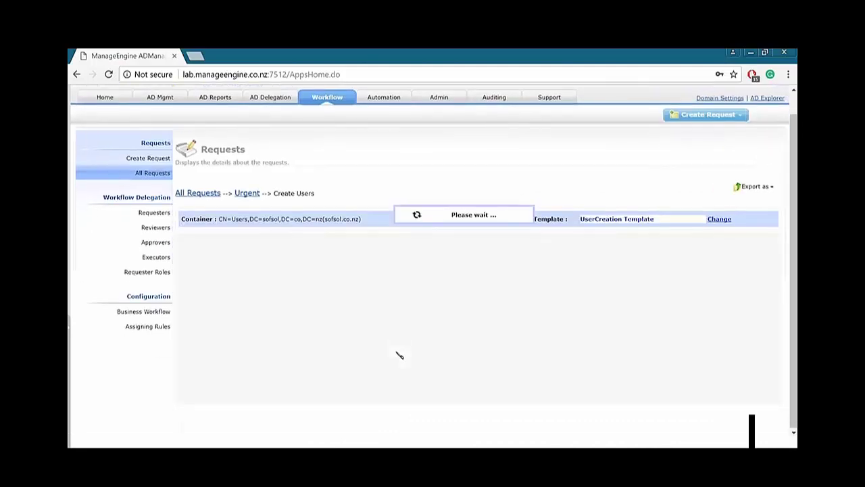
scroll(329, 372, down, 5)
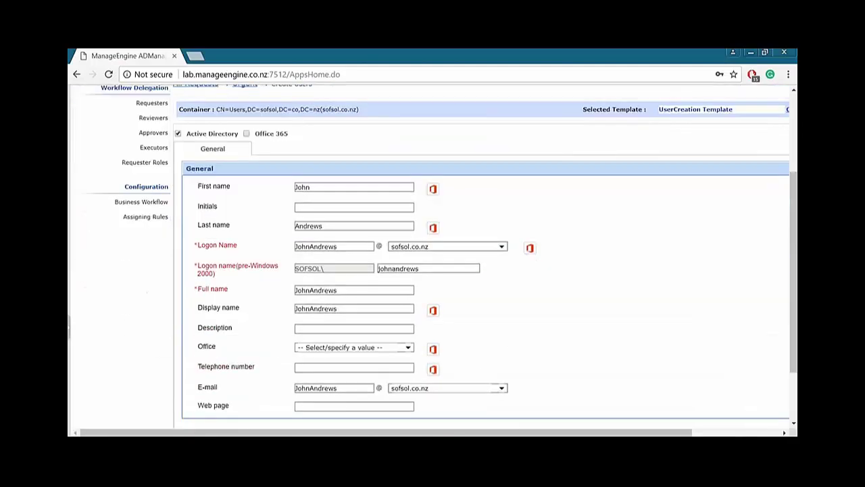
scroll(257, 275, up, 5)
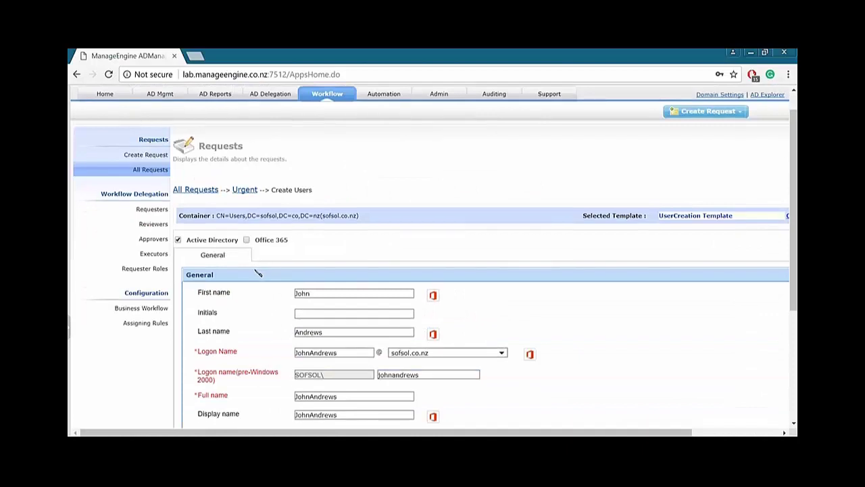
scroll(261, 275, down, 3)
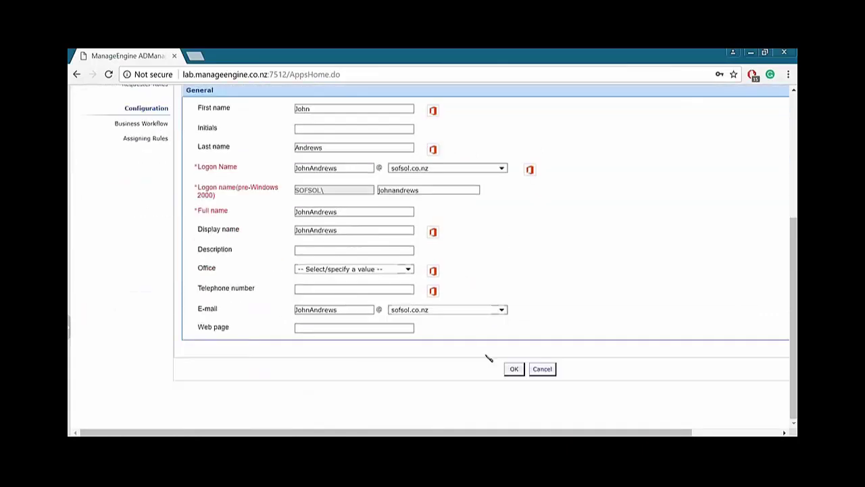
click(514, 368)
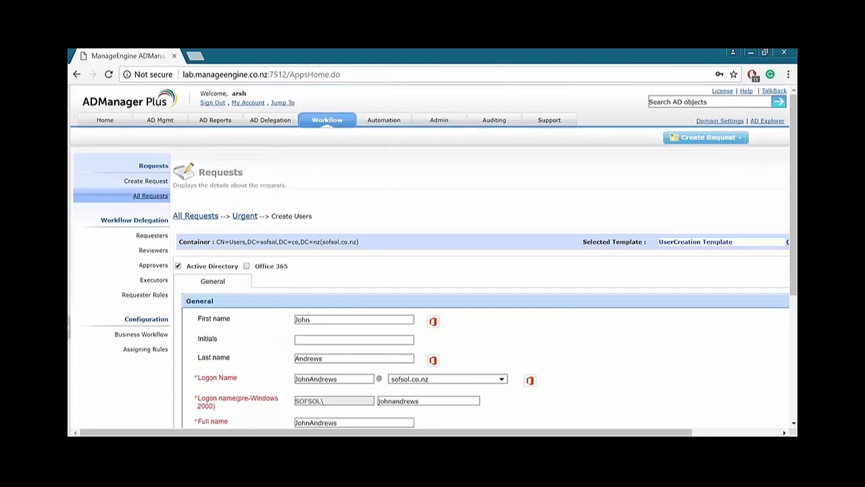
click(144, 195)
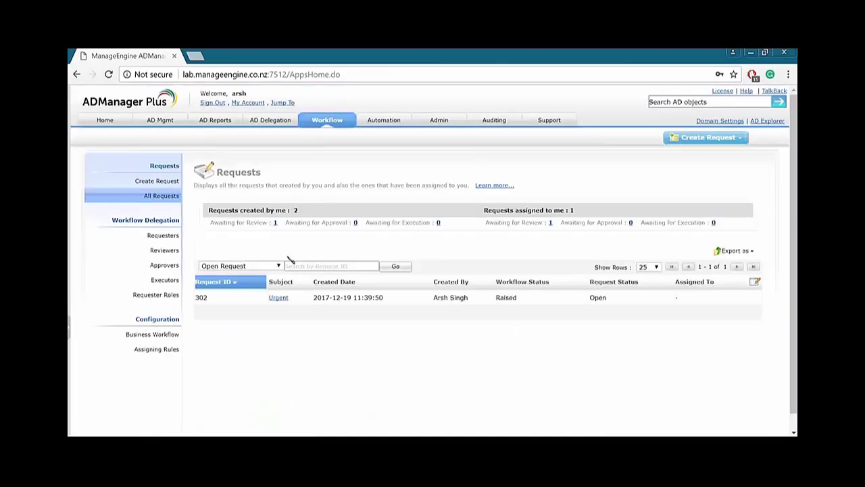
Review the Urgent request with the comment 'ok.' and return to All Requests.
click(406, 297)
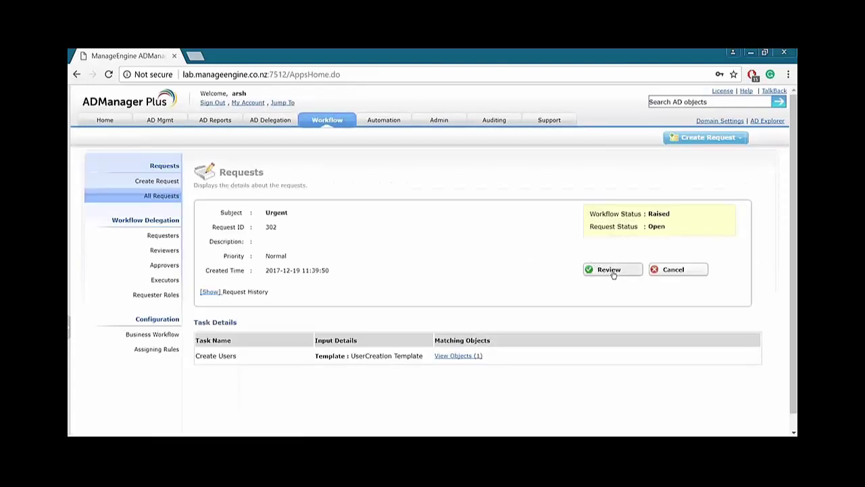
click(610, 270)
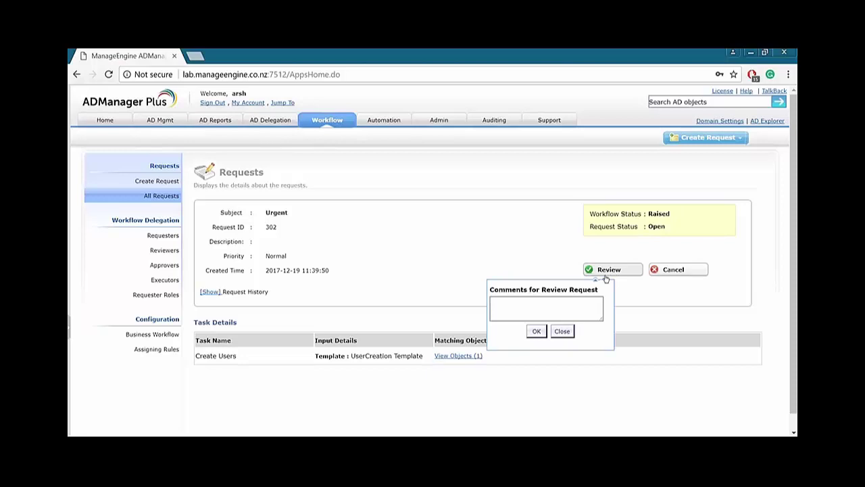
click(550, 310)
text(ok.)
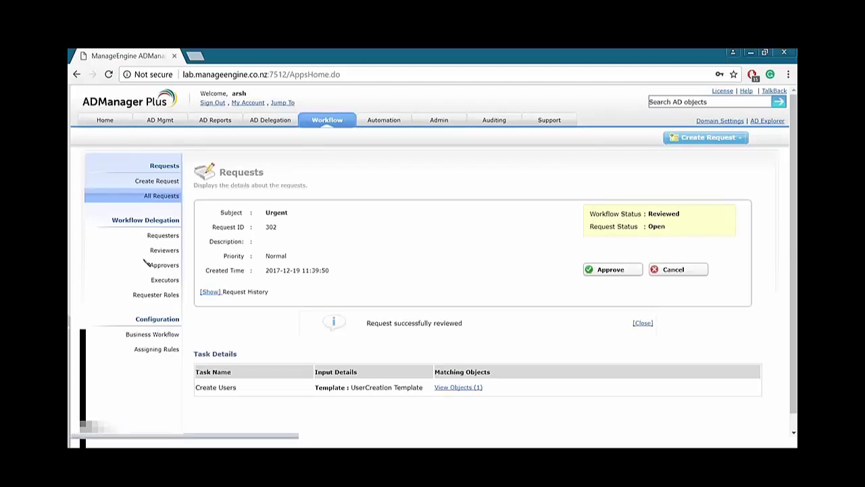
click(154, 196)
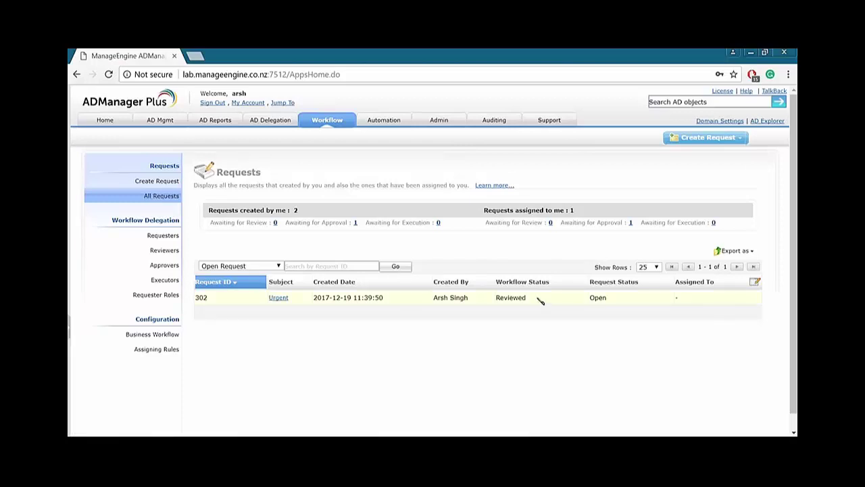
drag(494, 223, 623, 222)
Approve the Urgent request 302 with the comment 'ok'.
click(236, 281)
click(279, 299)
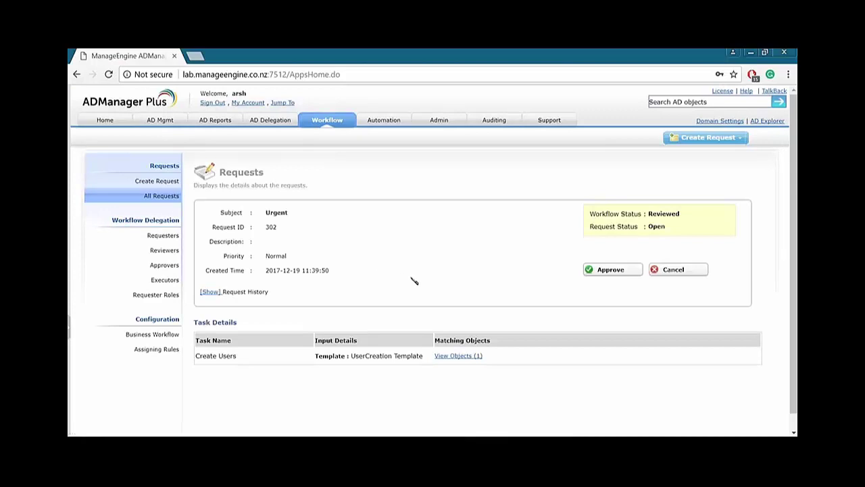
click(595, 274)
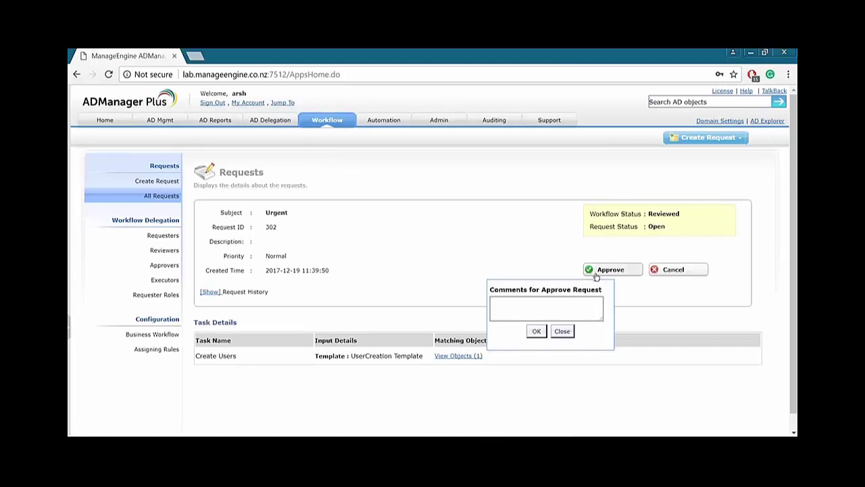
click(570, 307)
text(ok)
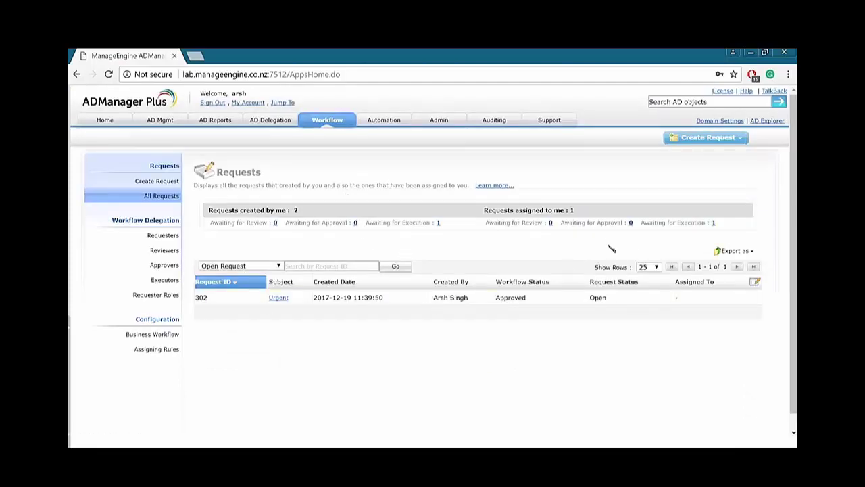
Cancel the approved Urgent request with the comment 'test' and return to All Requests.
click(277, 298)
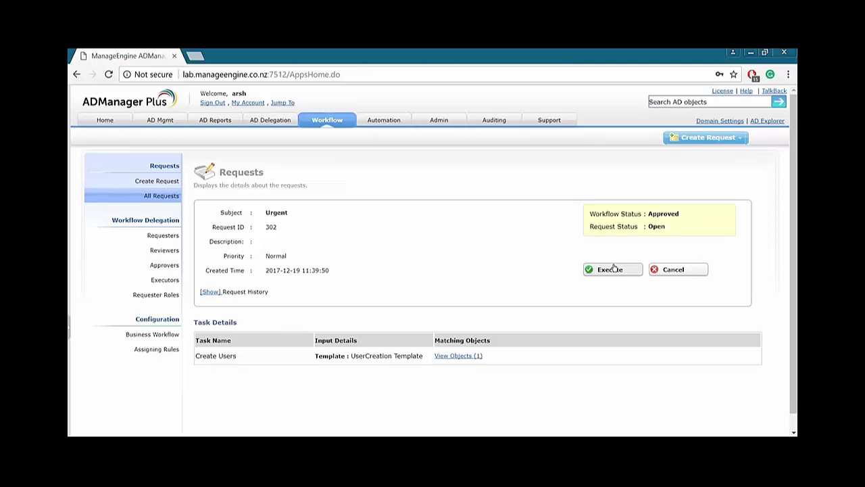
click(690, 269)
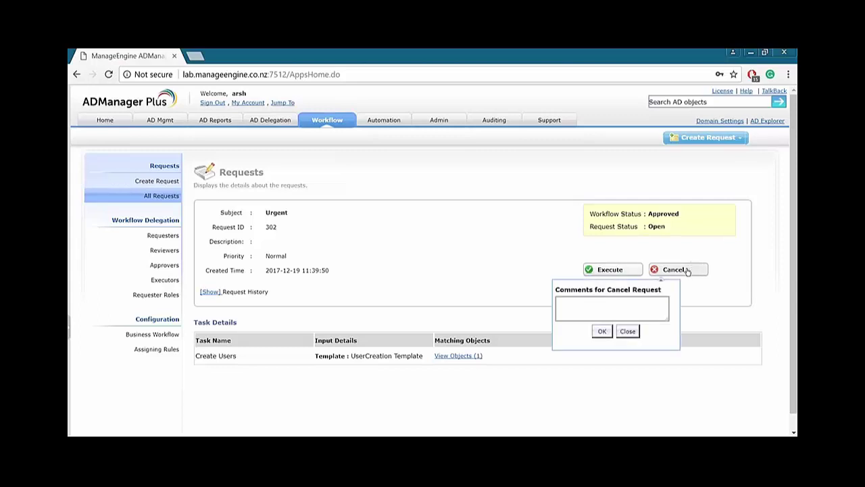
click(617, 306)
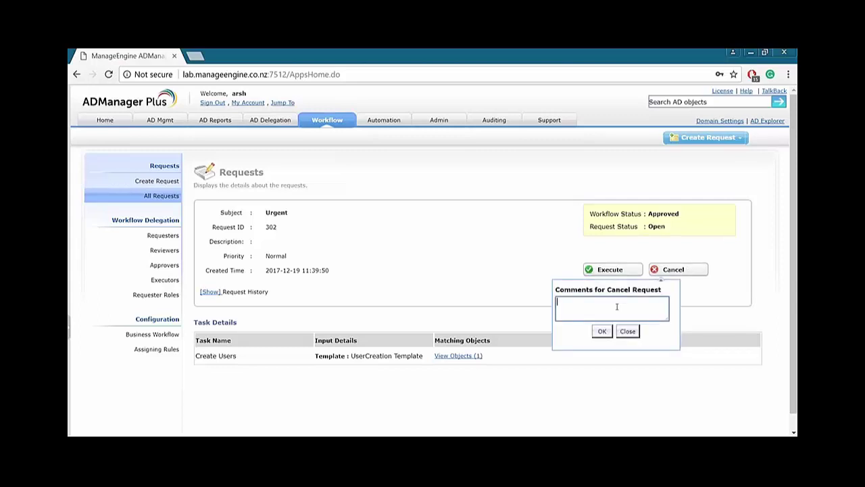
text(test)
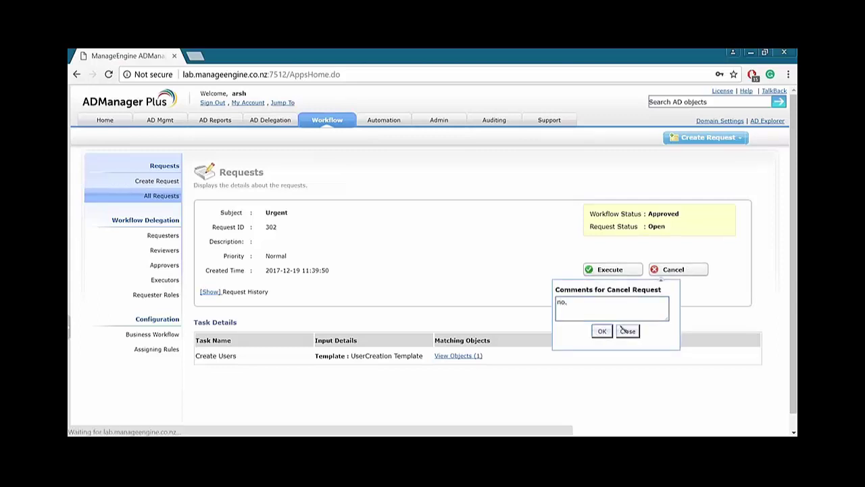
click(601, 331)
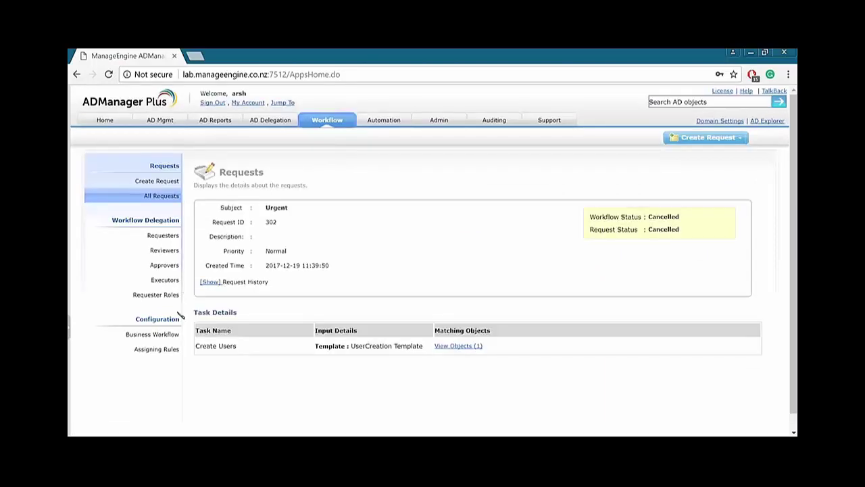
drag(649, 217, 679, 217)
click(671, 232)
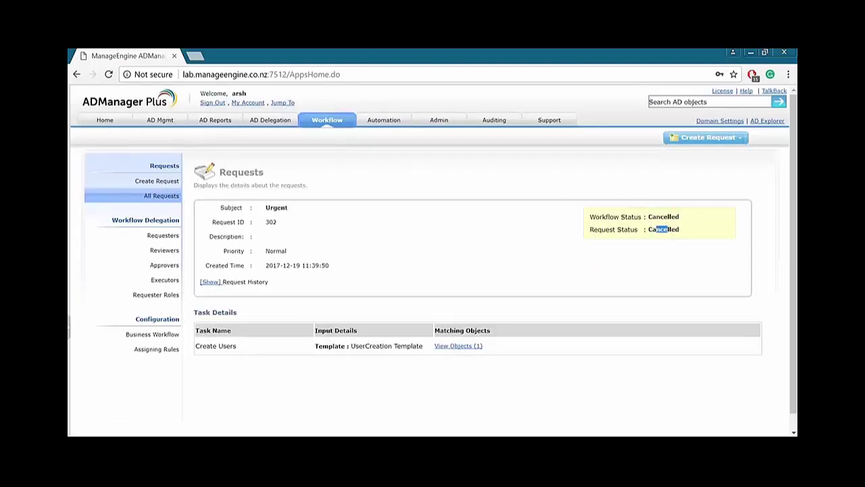
click(159, 200)
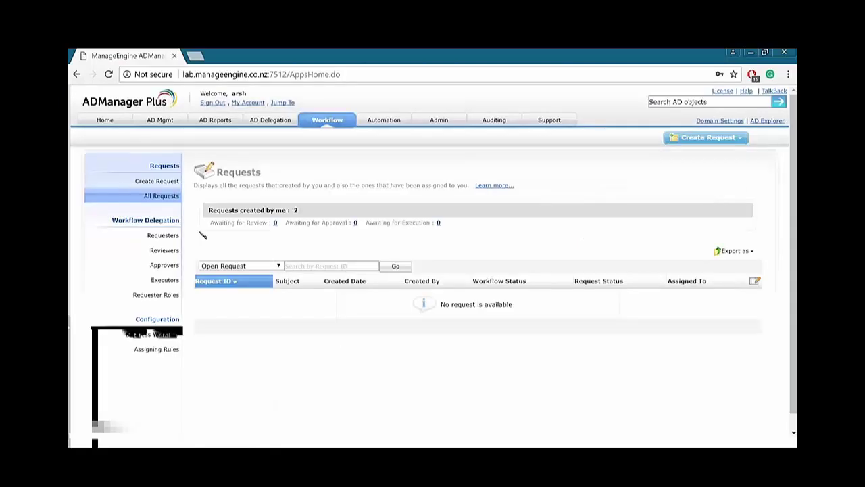
Switch the request filter from Open Request to All Requests.
click(235, 266)
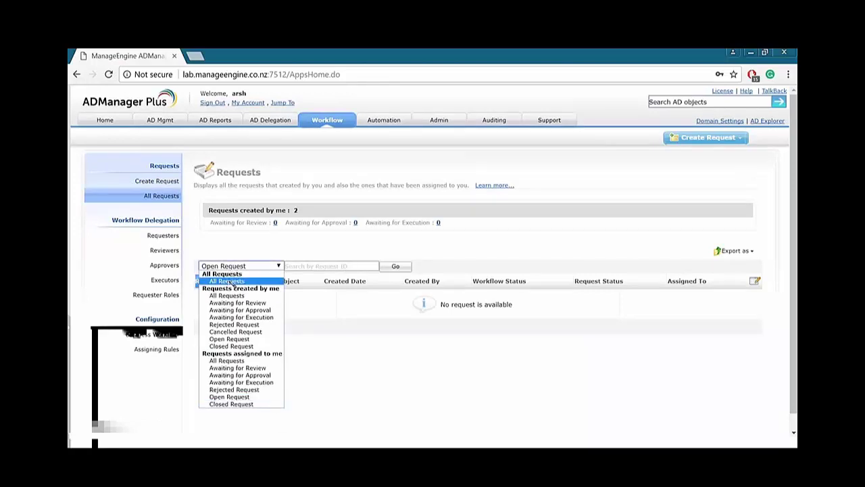
click(233, 282)
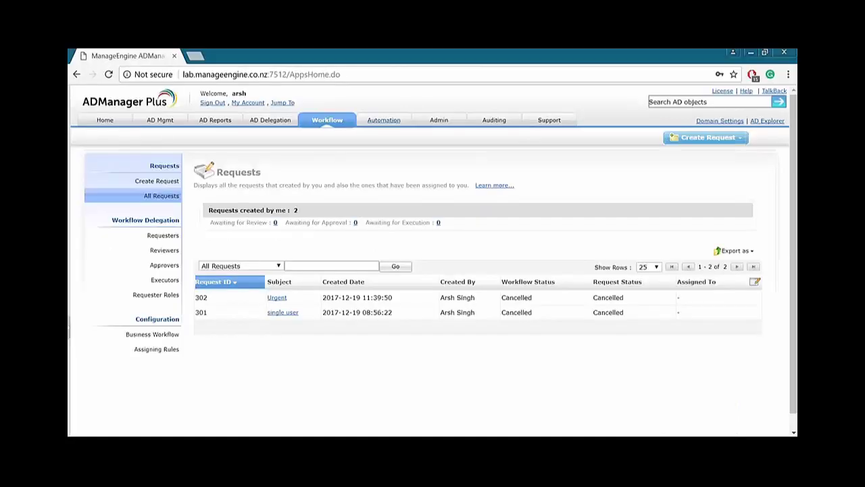
Start a new automation policy named 'Webinar Policy'.
click(383, 119)
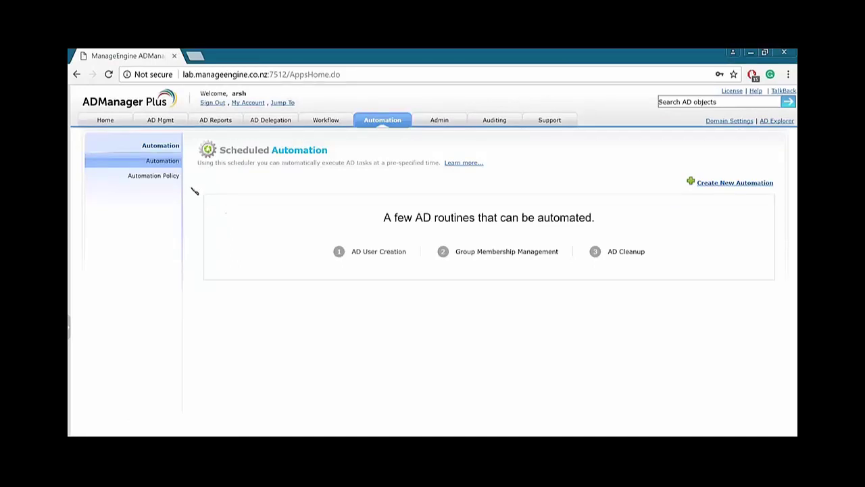
click(162, 176)
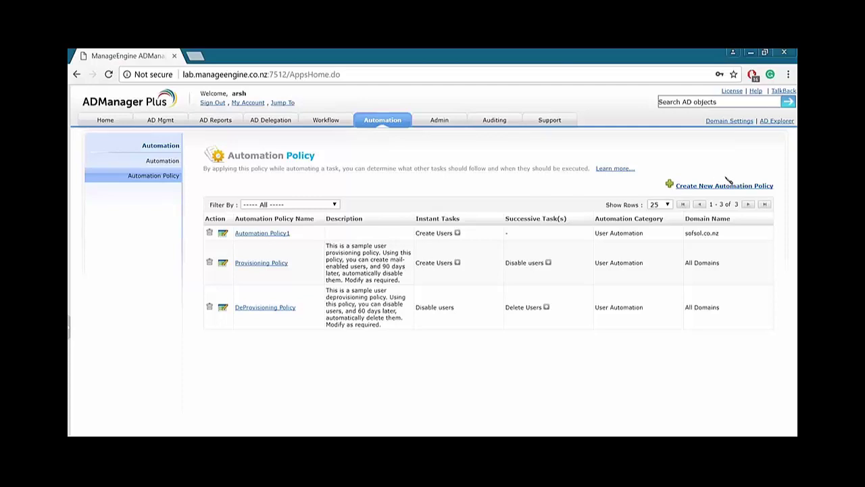
click(722, 185)
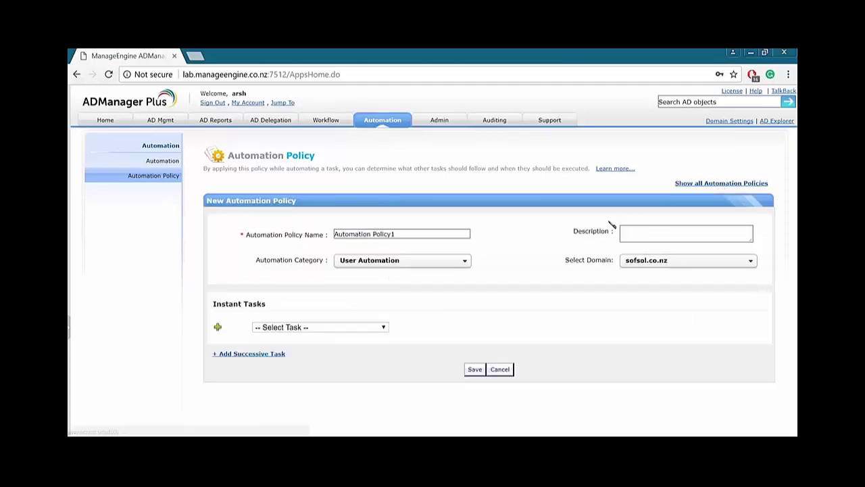
drag(468, 235, 300, 234)
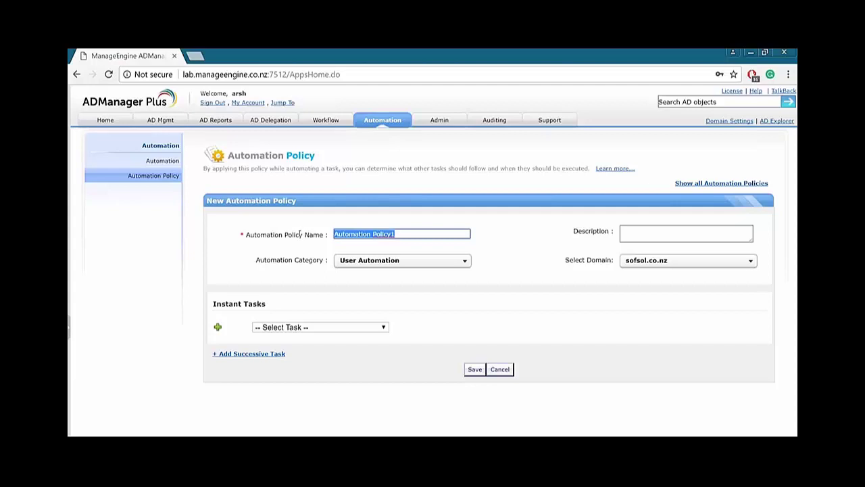
text(Web)
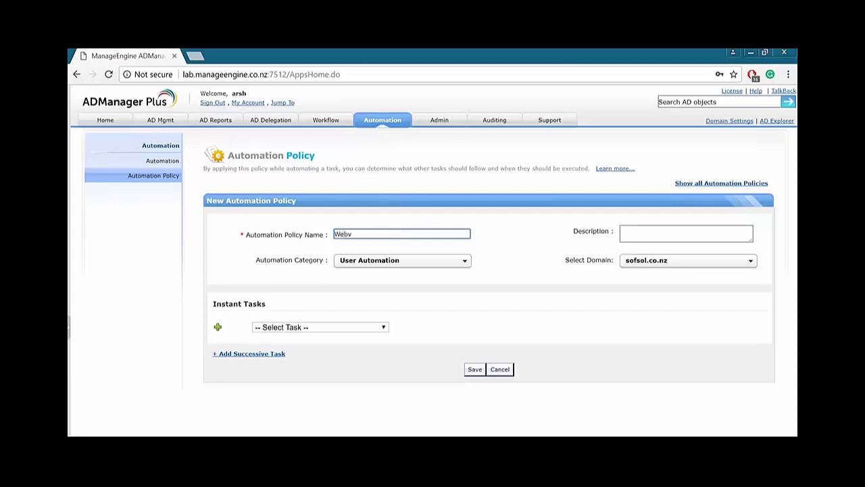
text(in)
key(BackSpace)
key(BackSpace)
text(inar Policy)
Set User Automation, domain sofsol.co.nz, Create Users with UserCreation Template, and save the policy.
click(359, 262)
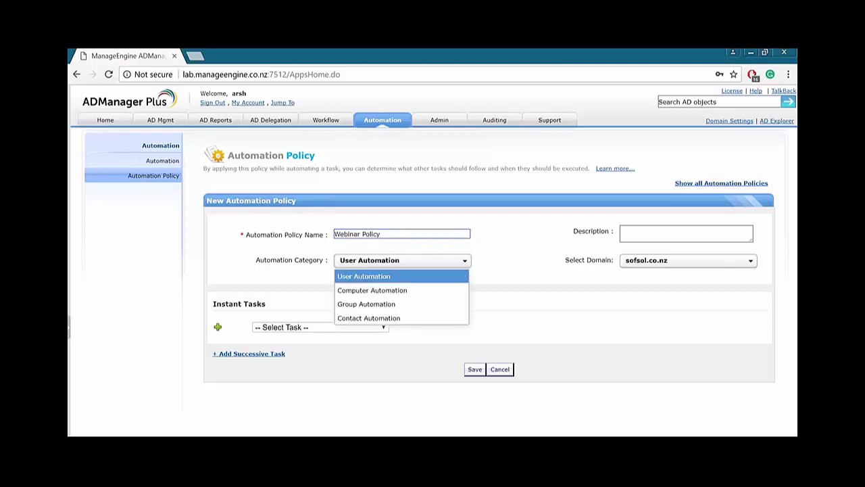
click(363, 276)
click(666, 261)
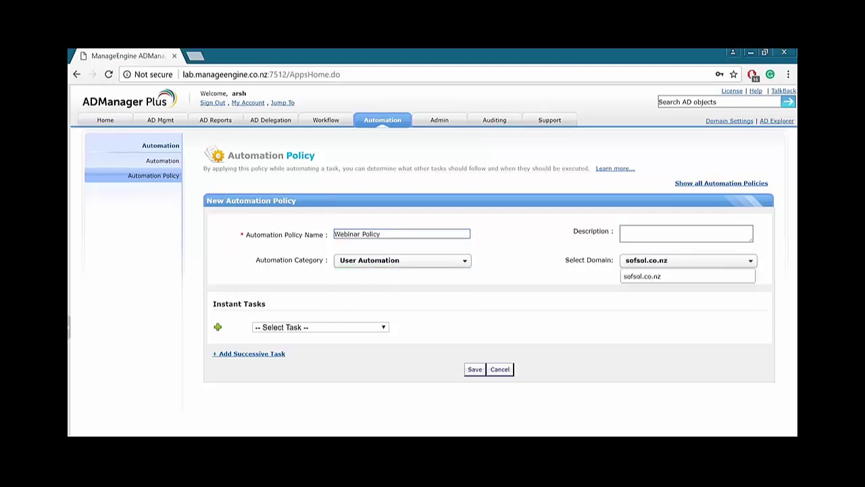
click(642, 274)
click(277, 329)
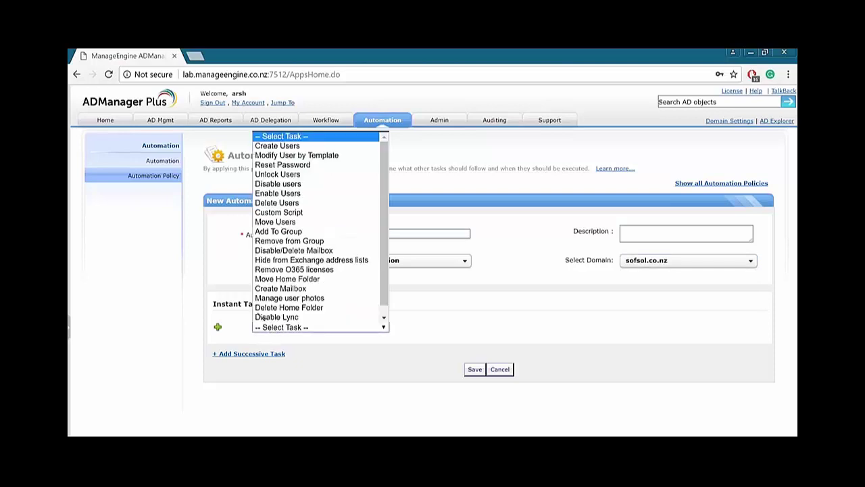
click(287, 149)
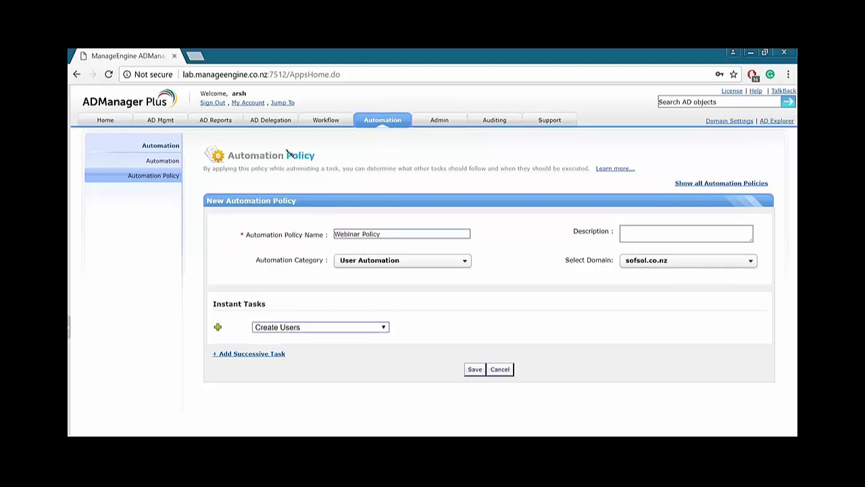
click(424, 326)
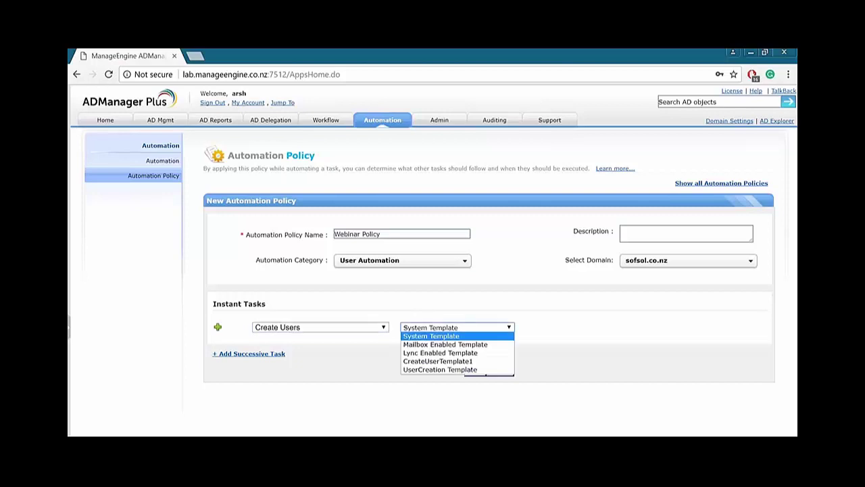
click(436, 369)
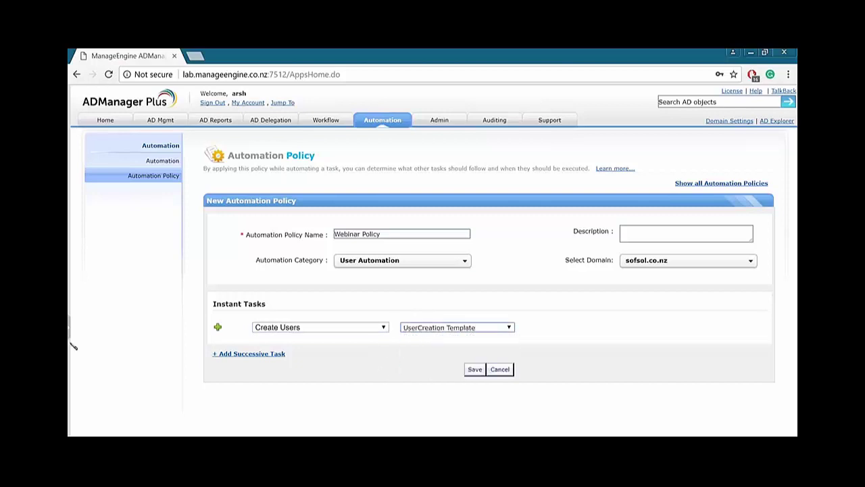
click(474, 369)
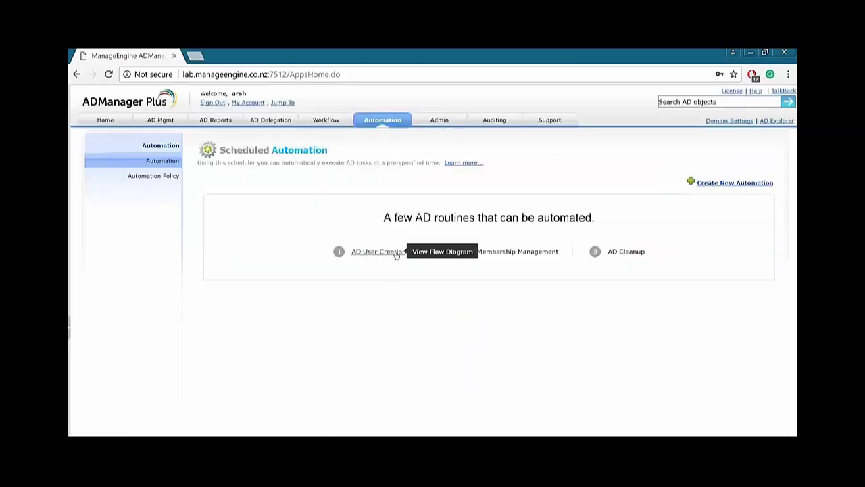
View the AD user creation, Group Membership Management and AD Cleanup example flows, then begin a new automation.
drag(431, 217, 561, 218)
click(560, 217)
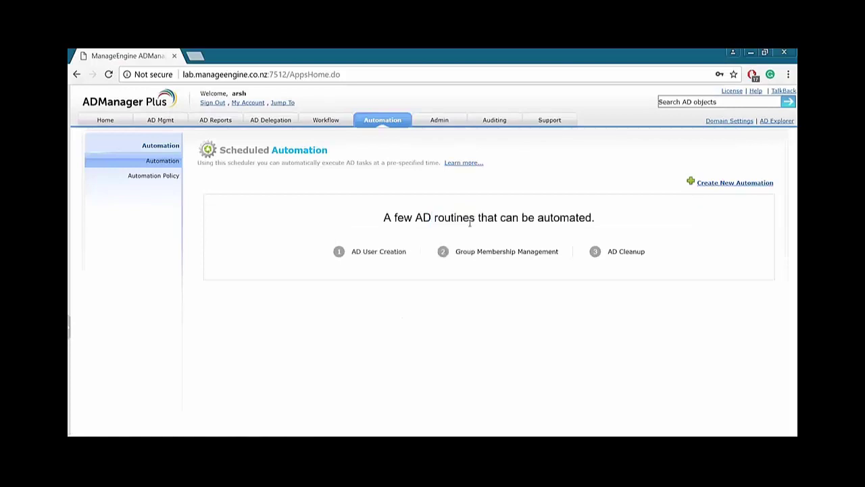
click(370, 251)
scroll(229, 291, down, 1)
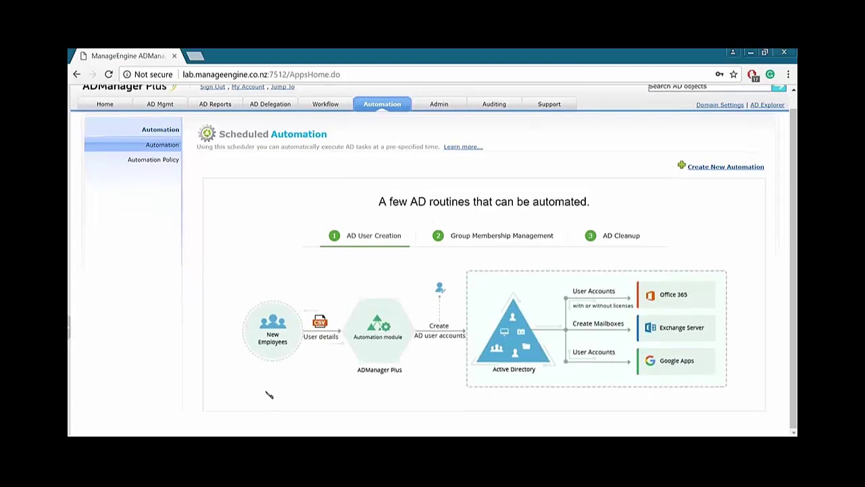
click(508, 236)
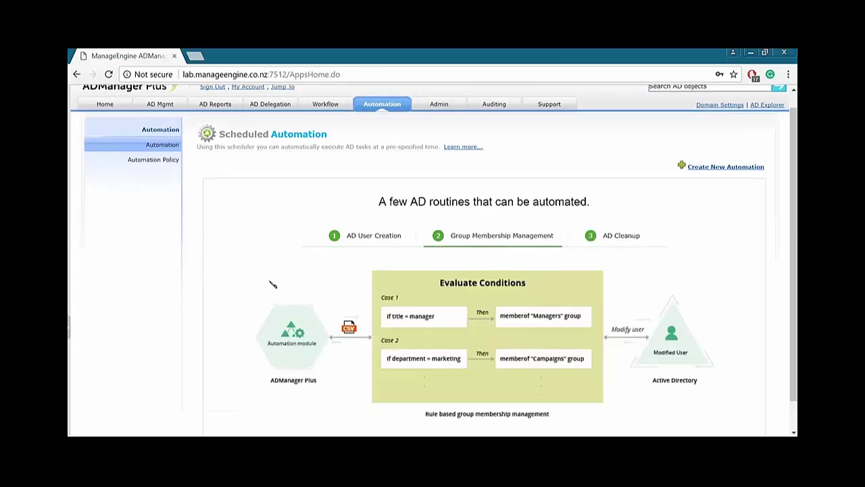
scroll(285, 286, down, 1)
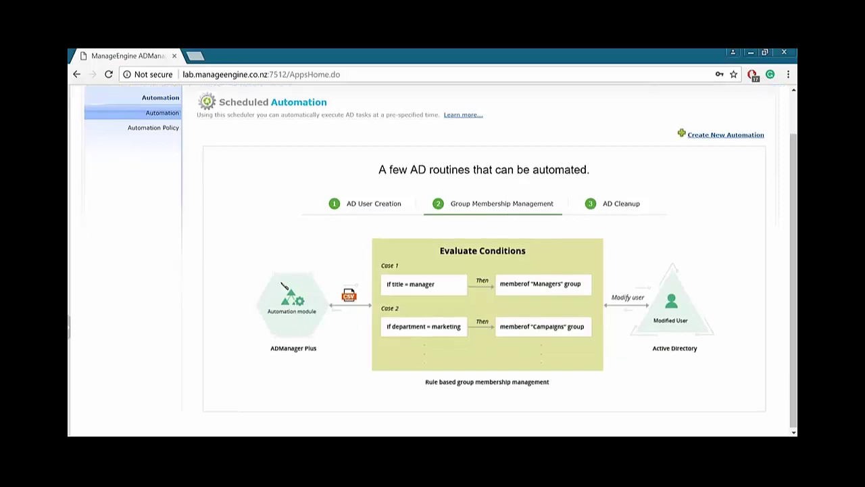
click(617, 205)
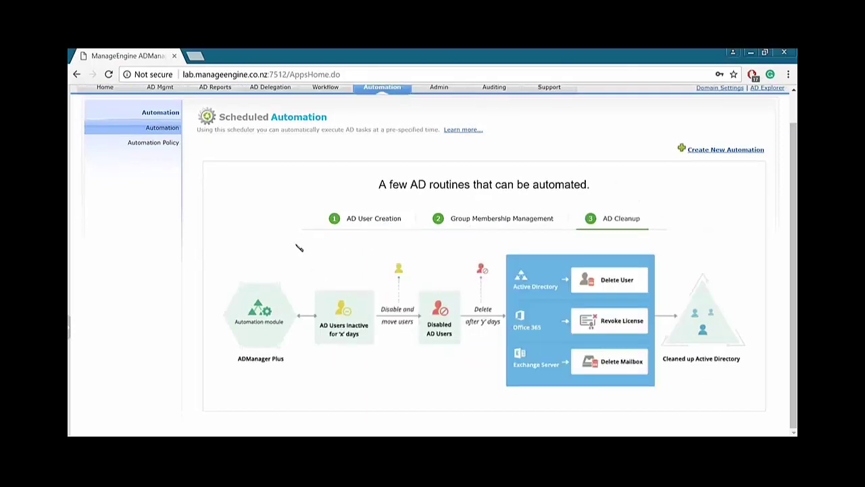
scroll(300, 246, up, 1)
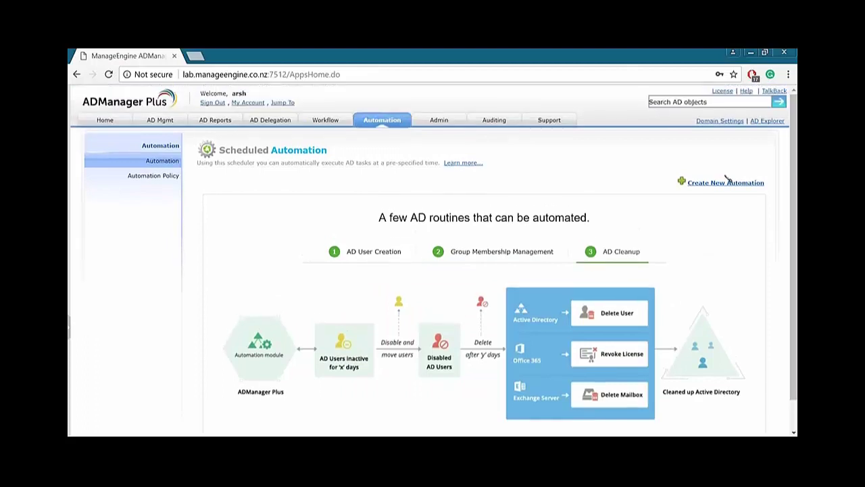
click(726, 183)
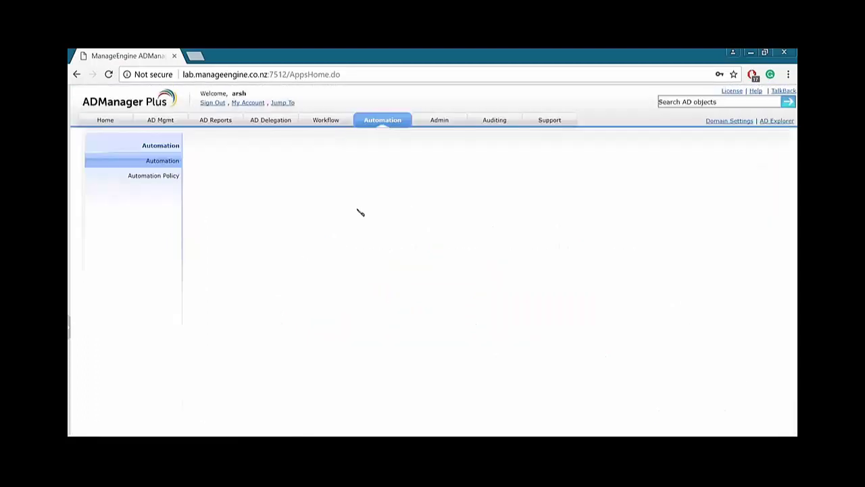
Name the automation 'Webinar', keep User Automation, and pick Webinar Policy as its task.
click(412, 226)
drag(372, 225, 299, 225)
text(Webinar)
click(359, 260)
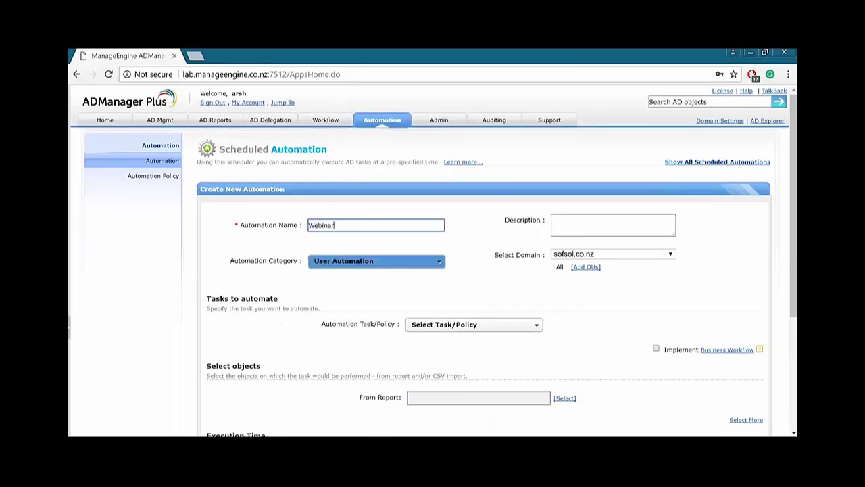
click(277, 293)
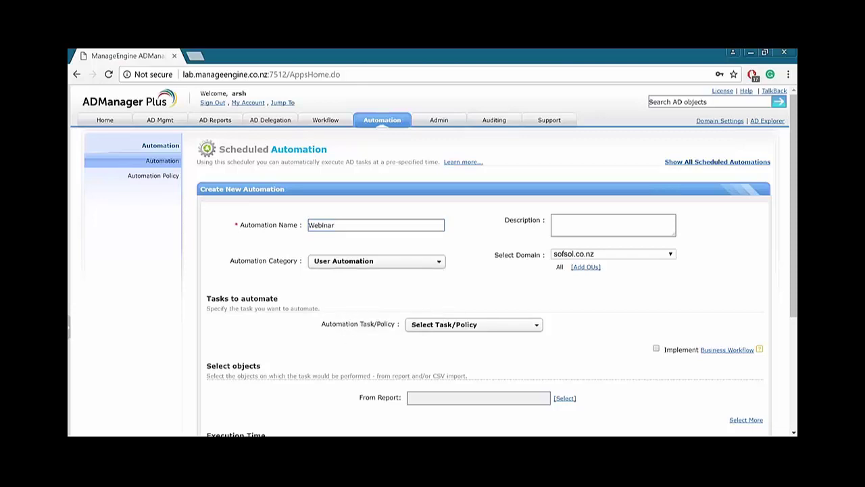
click(446, 324)
scroll(228, 294, down, 2)
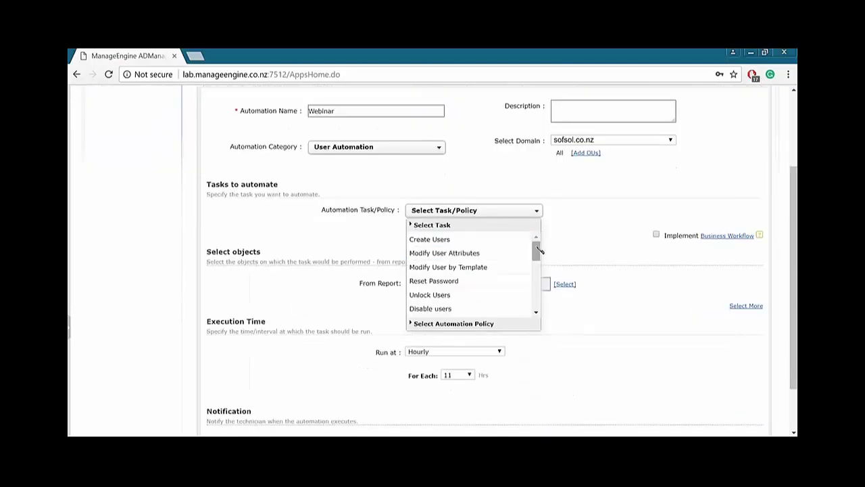
drag(537, 251, 535, 302)
click(411, 323)
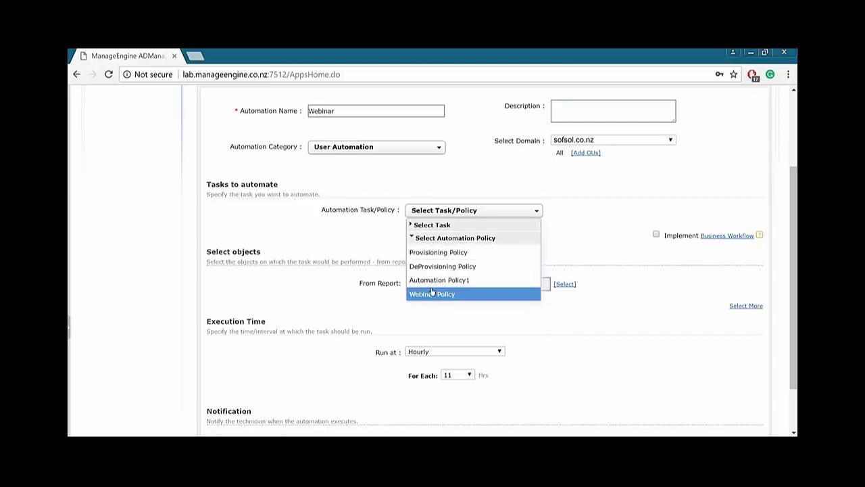
click(430, 294)
scroll(344, 280, up, 3)
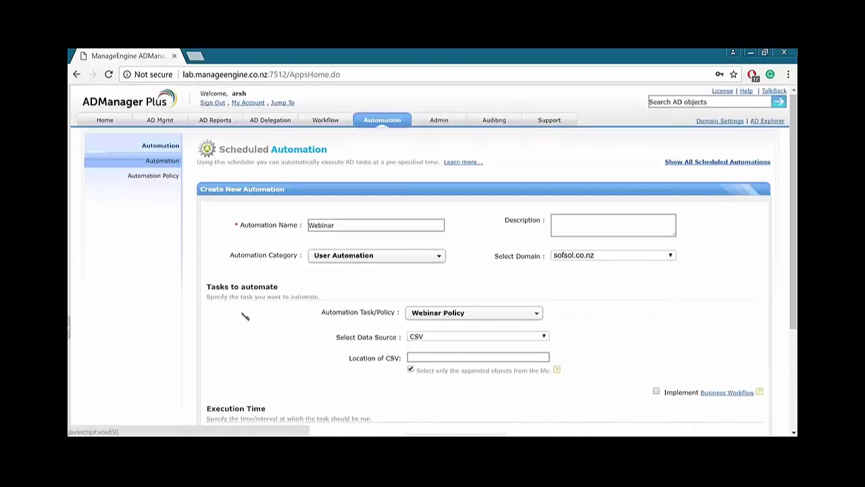
scroll(449, 280, down, 1)
Keep CSV as the data source, enter \\ as the CSV location, and enable Implement Business Workflow.
click(449, 282)
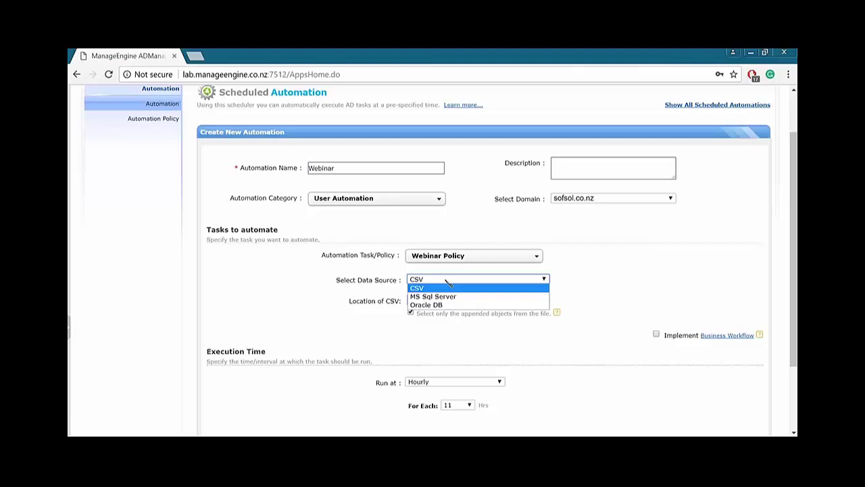
click(296, 309)
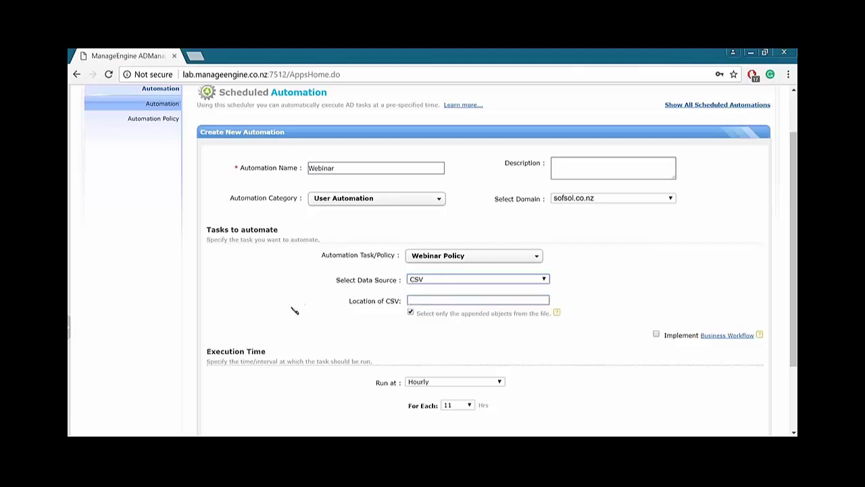
click(416, 301)
text(\\)
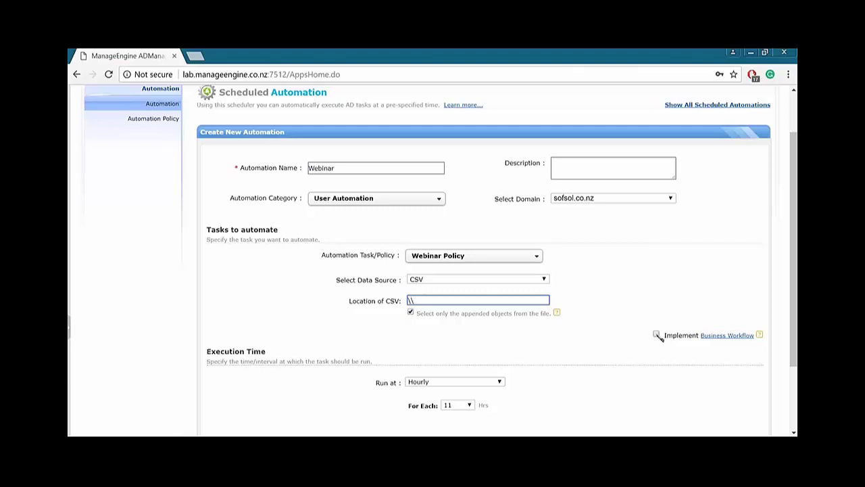
click(657, 335)
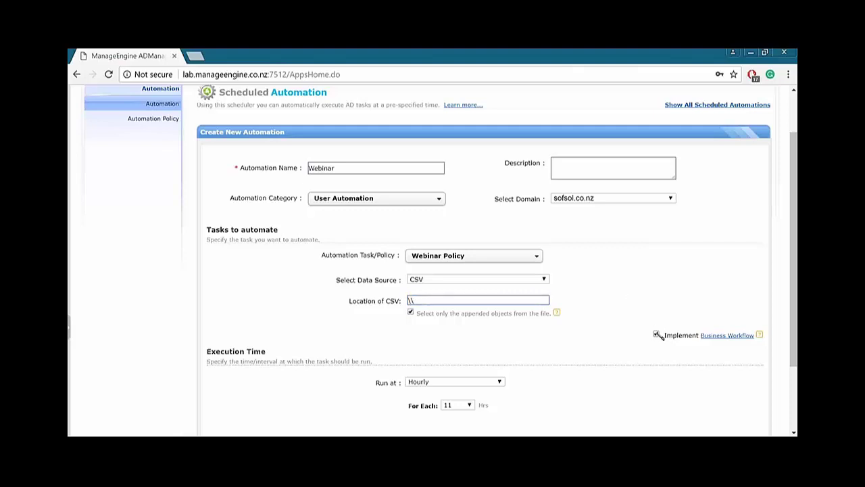
click(656, 334)
Schedule the automation to run monthly on day 1 at 11:45.
scroll(617, 330, down, 3)
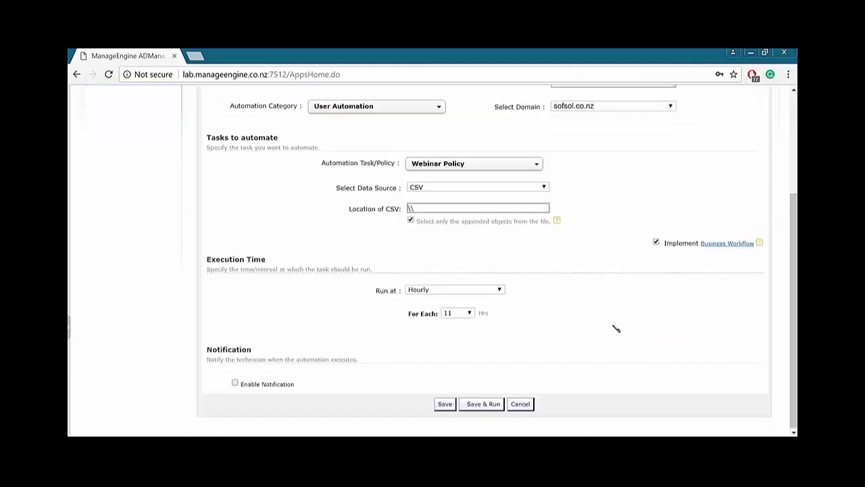
click(494, 290)
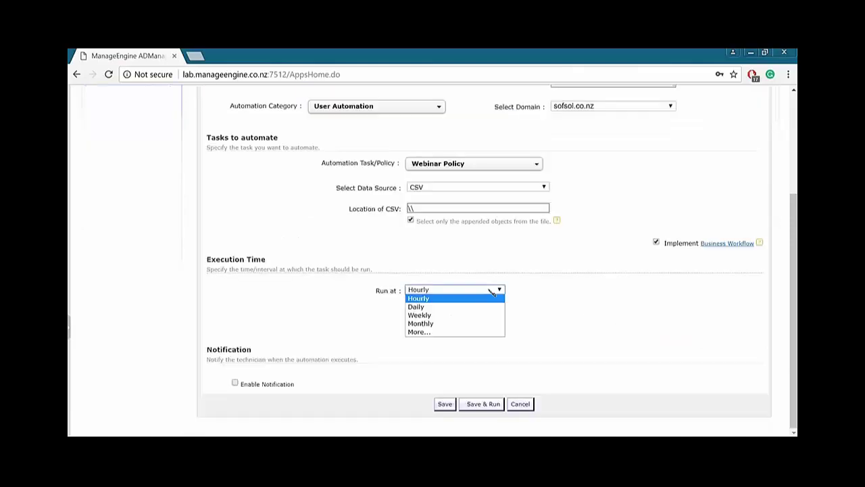
click(465, 324)
click(446, 314)
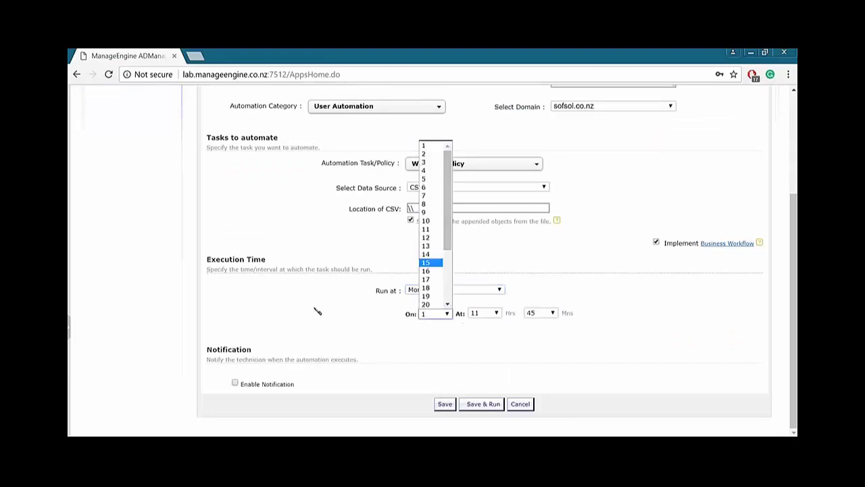
click(253, 372)
Enable notifications and browse the e-mail, SMS and combined templates without choosing one.
click(235, 382)
scroll(282, 358, down, 1)
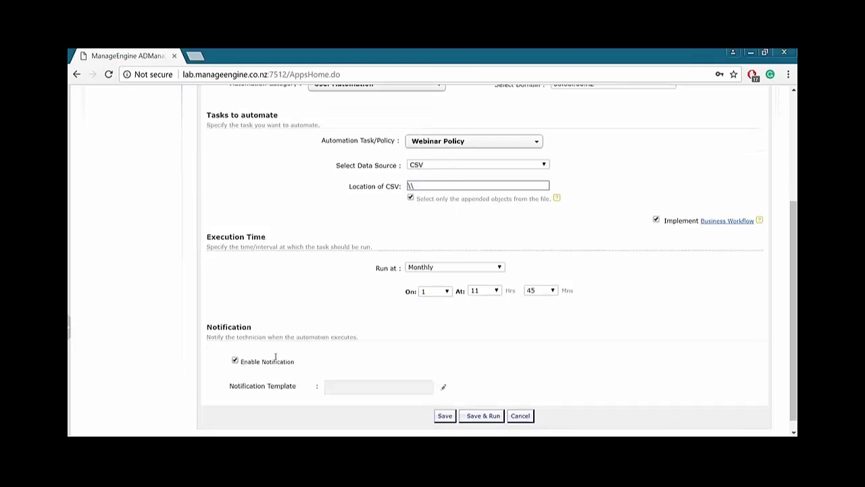
scroll(442, 383, up, 1)
scroll(581, 374, down, 1)
click(443, 394)
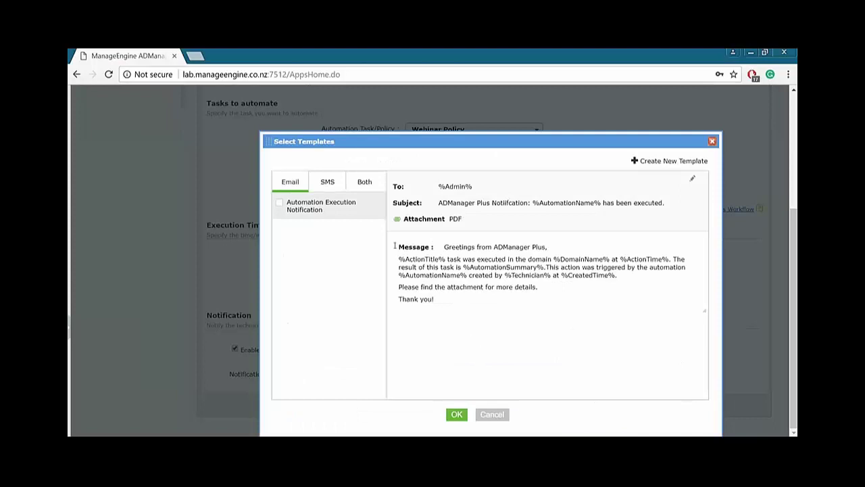
click(322, 187)
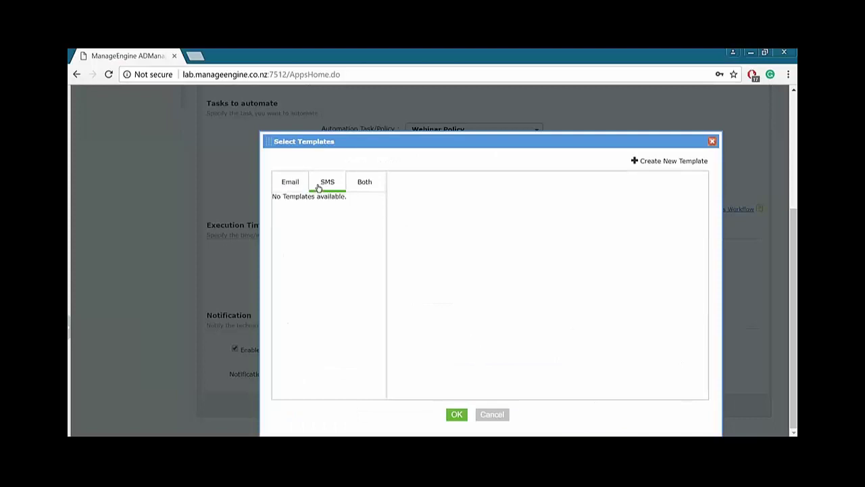
click(362, 183)
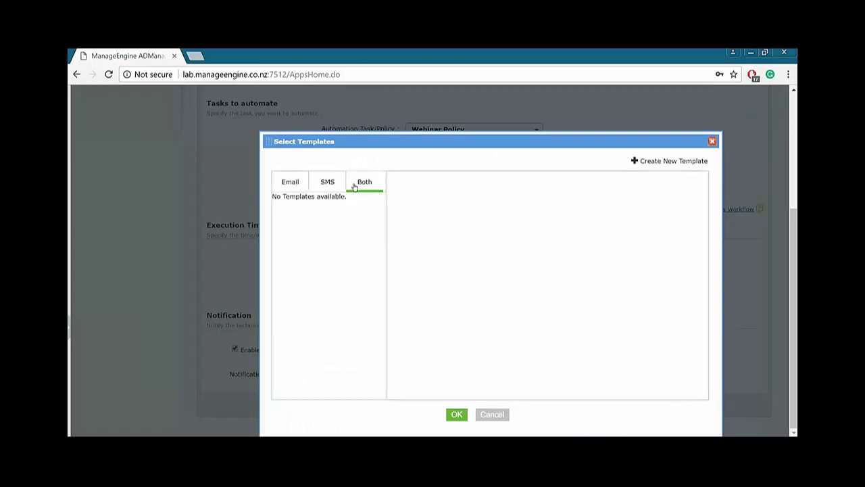
click(299, 187)
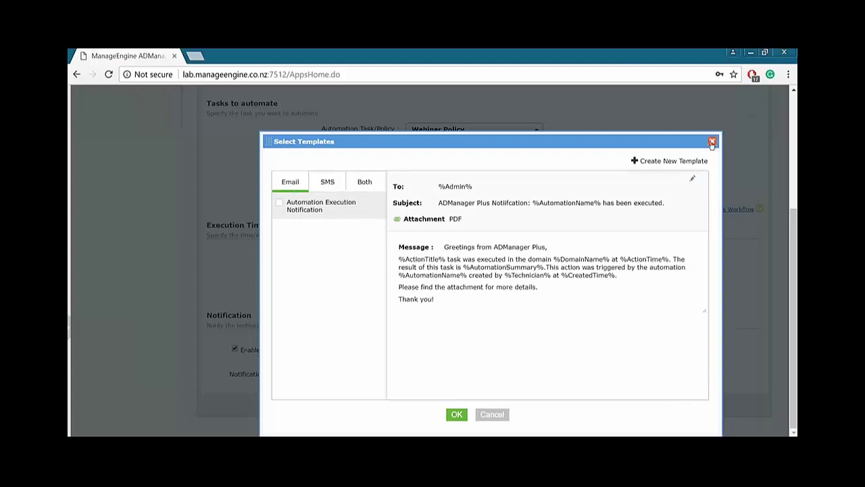
click(711, 142)
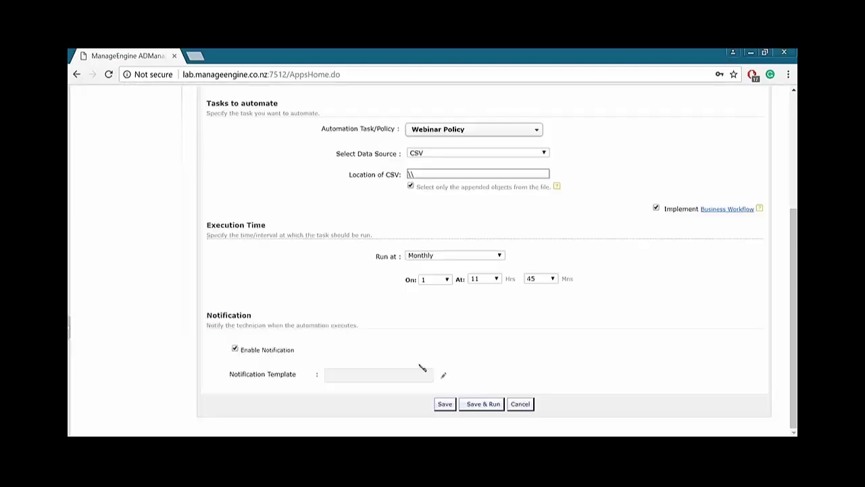
Save the Webinar automation and return to the overview's AD User Creation example flow.
click(445, 404)
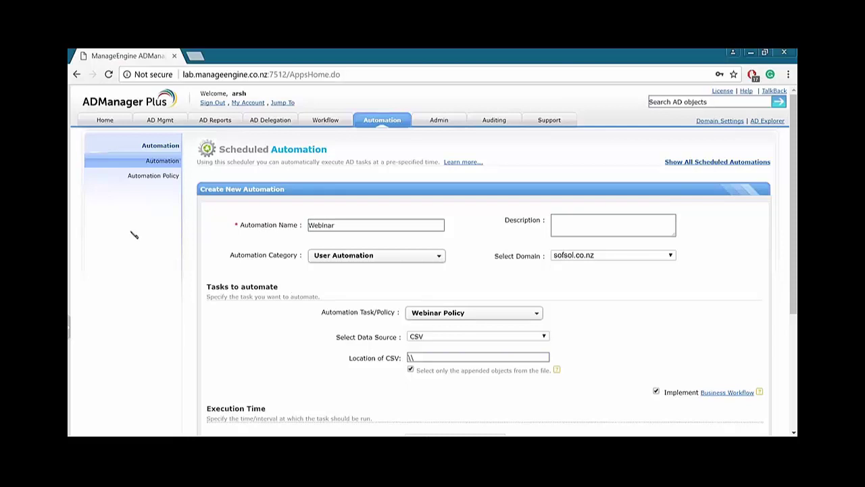
click(162, 161)
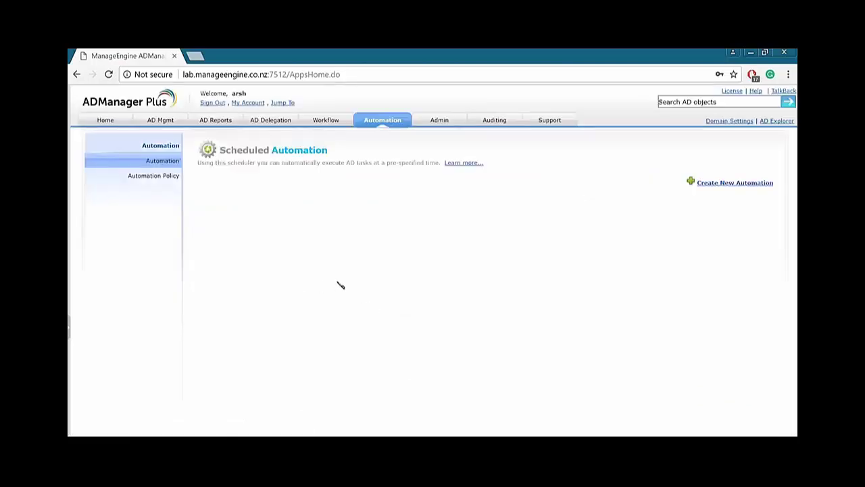
click(374, 251)
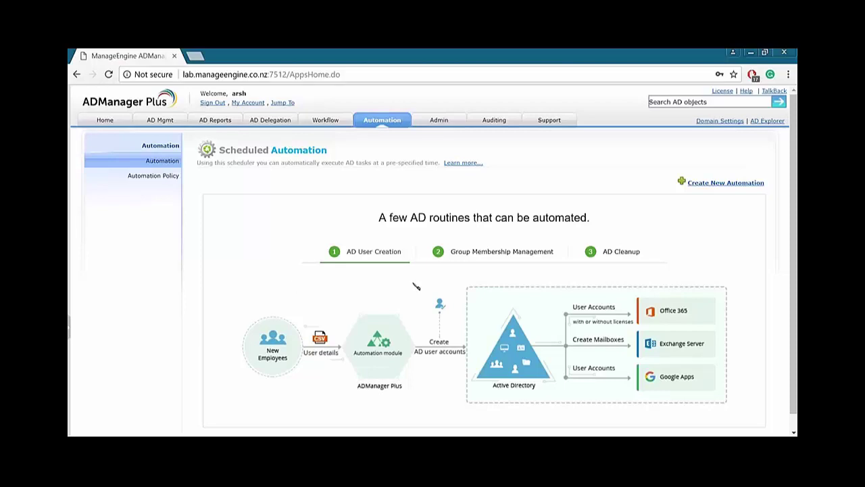
View the Group Membership Management and AD Cleanup example flows.
click(472, 253)
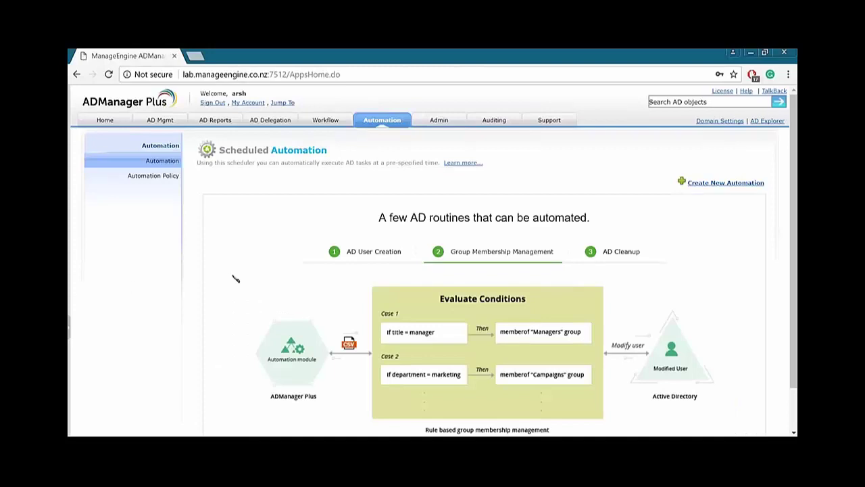
scroll(321, 282, down, 1)
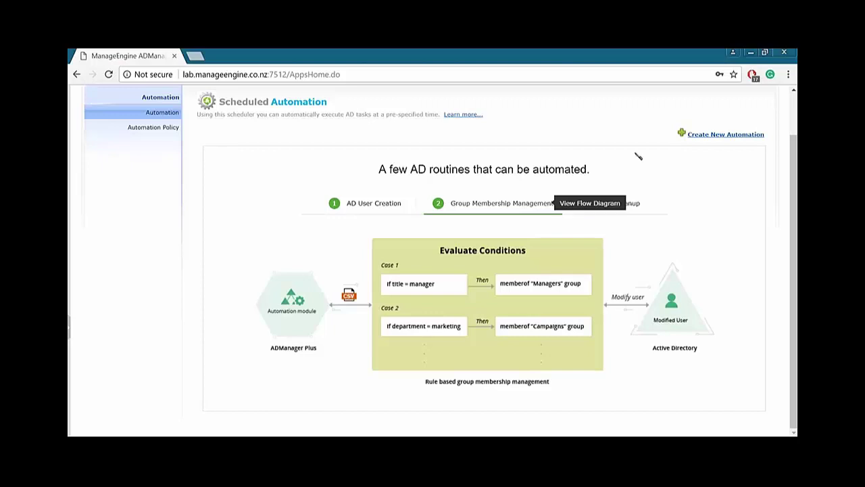
click(629, 205)
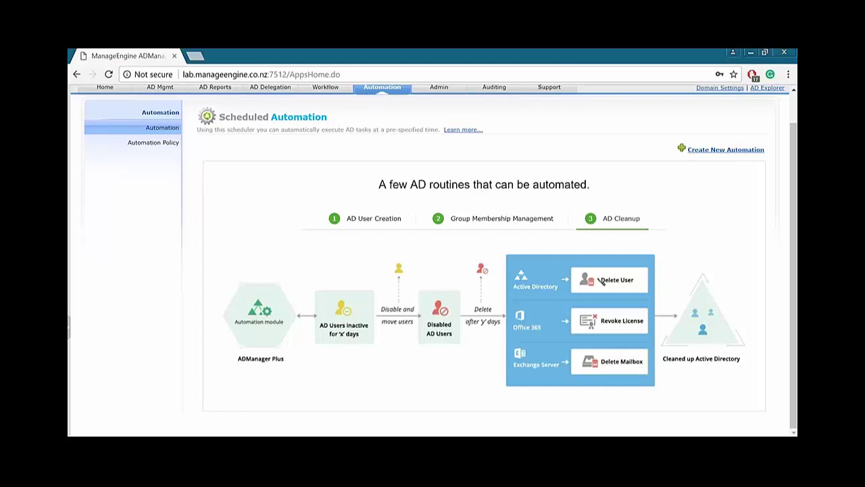
scroll(451, 242, up, 1)
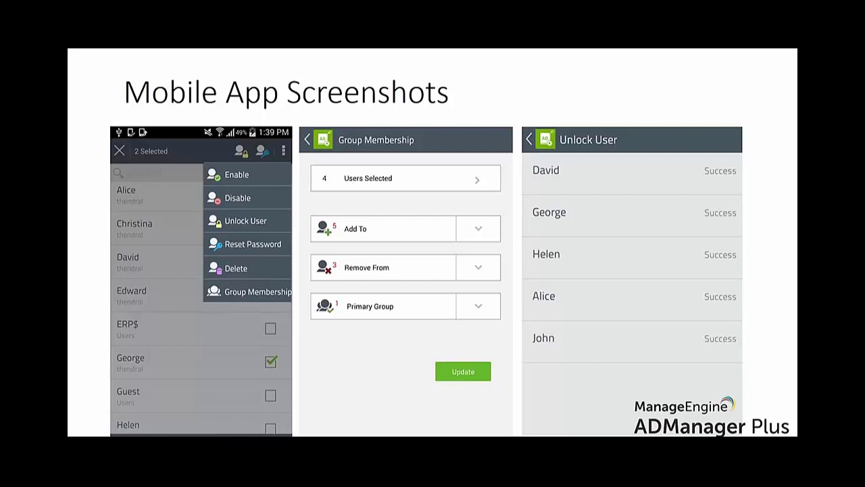
Advance to the Available Editions slide comparing Standard and Professional features.
key(Right)
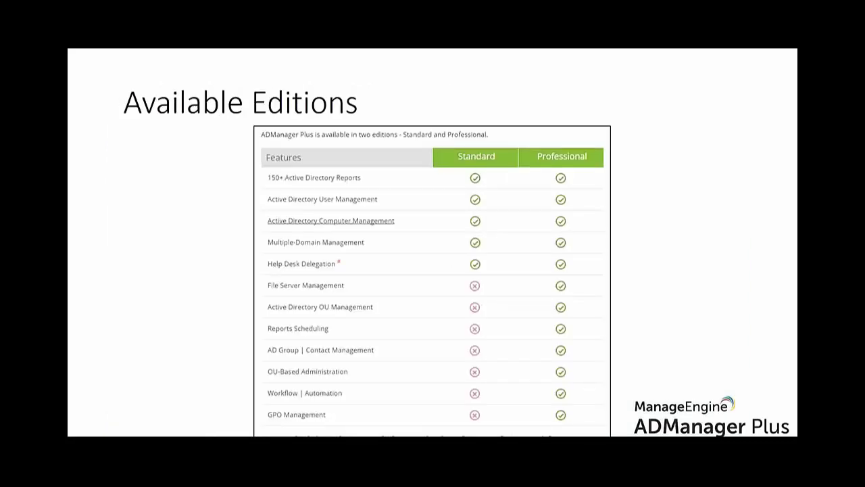